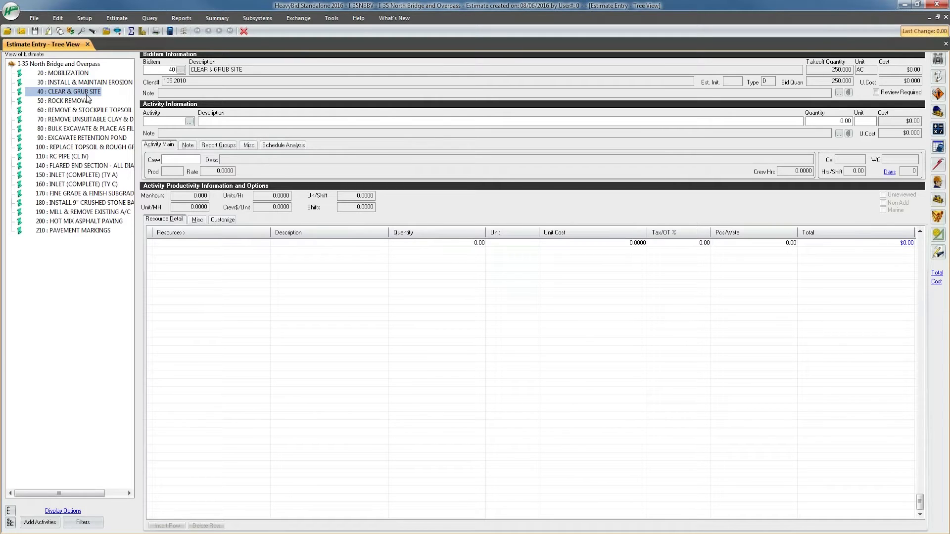
{"action": "left_click", "coordinate": [70, 74]}
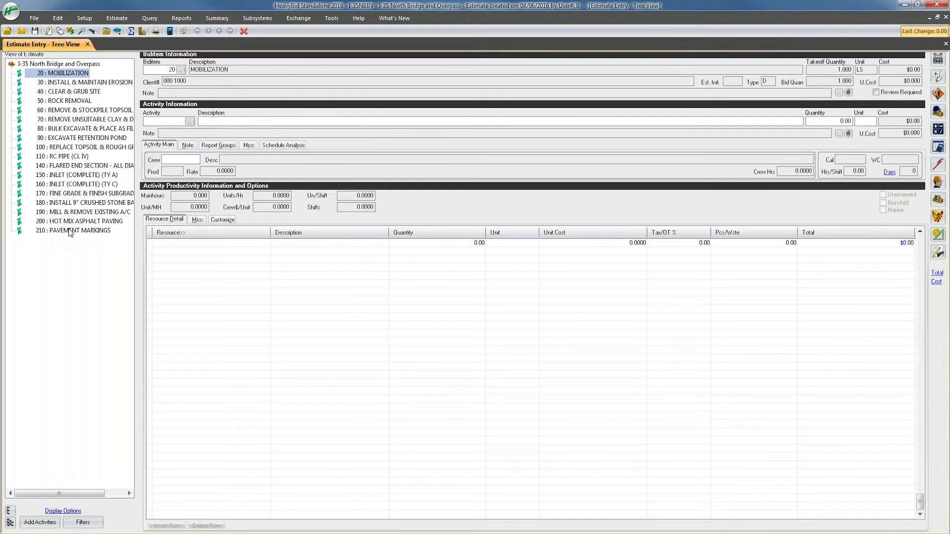
{"action": "left_click", "coordinate": [69, 232]}
{"action": "left_click", "coordinate": [79, 74]}
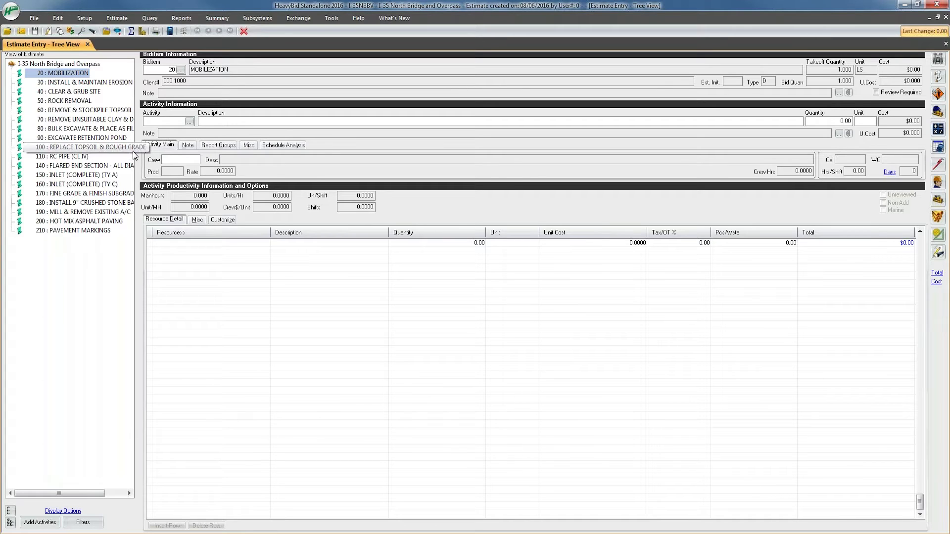
{"action": "left_click", "coordinate": [80, 84]}
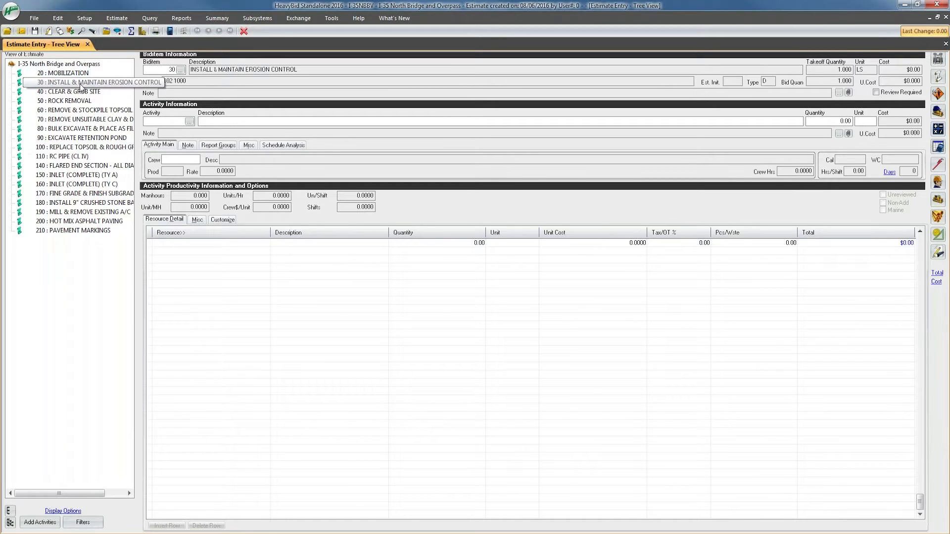
{"action": "left_click", "coordinate": [81, 92]}
{"action": "left_click", "coordinate": [81, 74]}
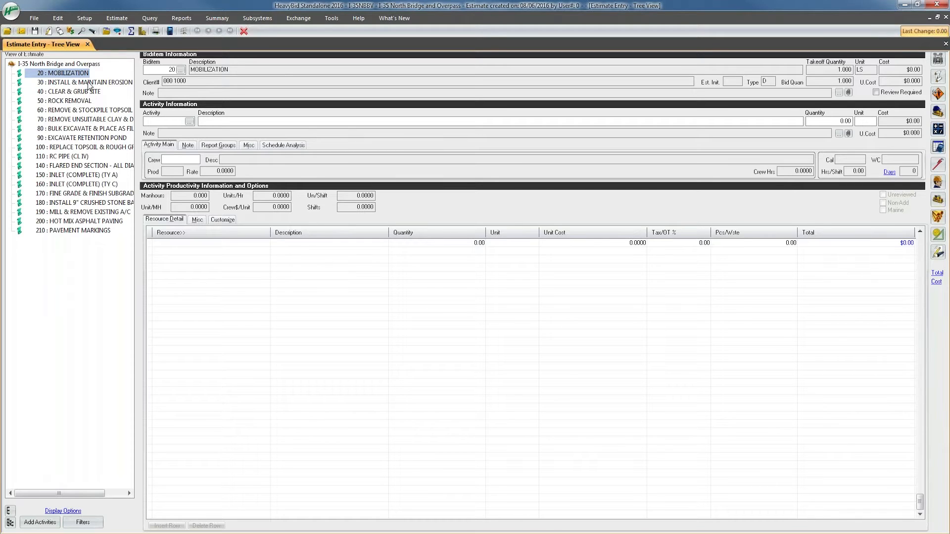
Open the Copy Biditems/Activities window and check the recent and favorite estimates offered as copy sources
{"action": "left_click", "coordinate": [60, 31]}
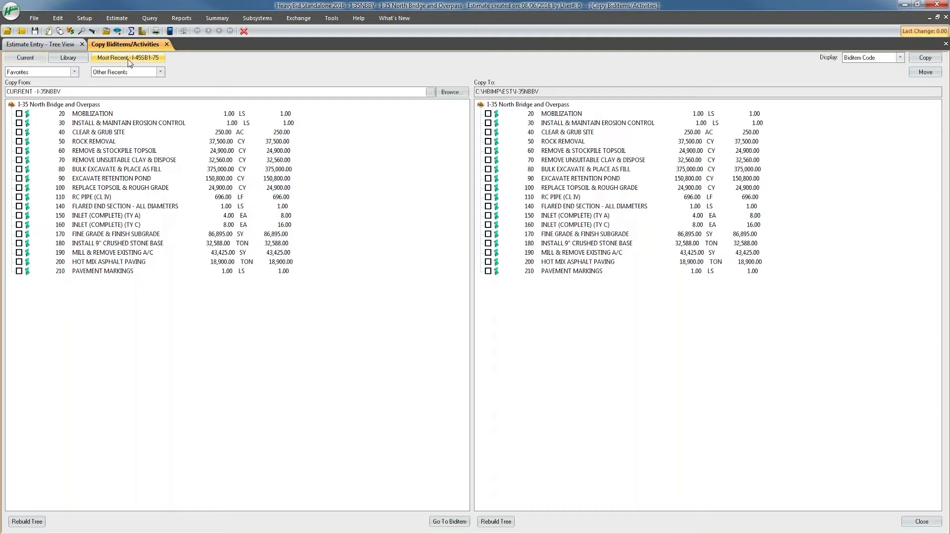
{"action": "left_click", "coordinate": [160, 73]}
{"action": "left_click", "coordinate": [160, 73]}
{"action": "left_click", "coordinate": [160, 73]}
{"action": "left_click", "coordinate": [160, 73]}
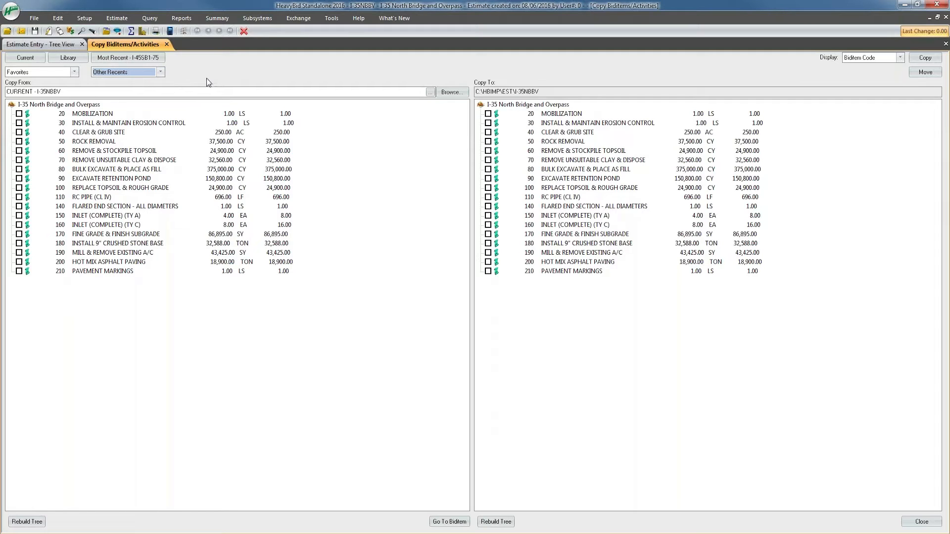
{"action": "left_click", "coordinate": [74, 72]}
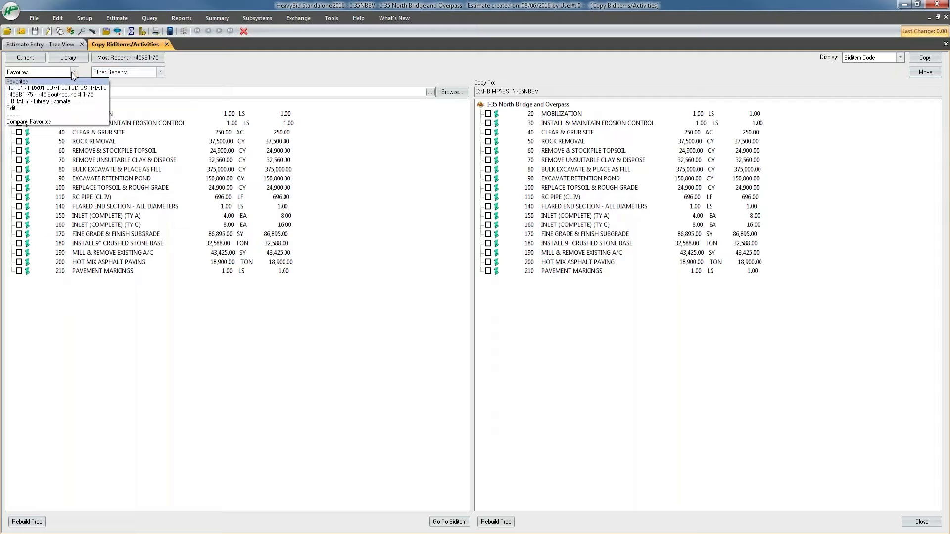
{"action": "left_click", "coordinate": [73, 73]}
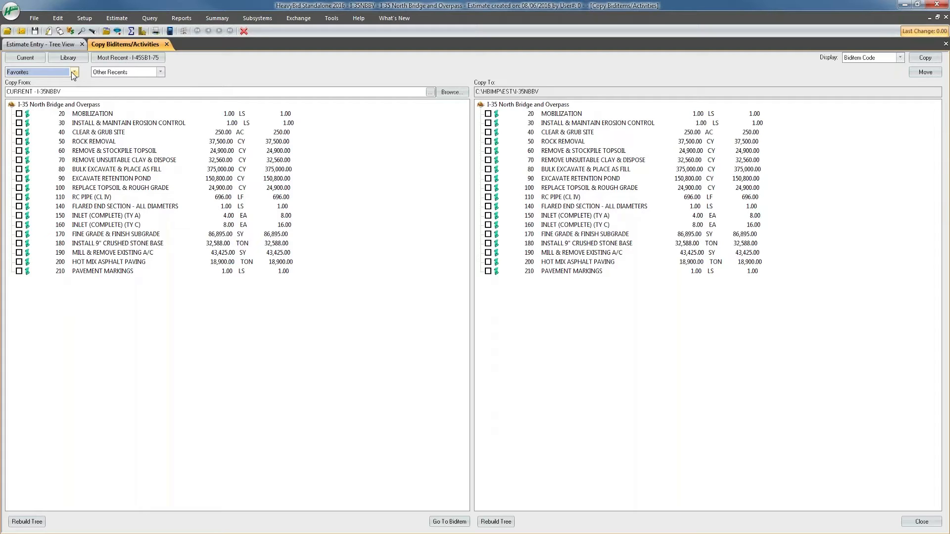
{"action": "left_click", "coordinate": [76, 72]}
{"action": "left_click", "coordinate": [76, 73]}
{"action": "left_click", "coordinate": [26, 522]}
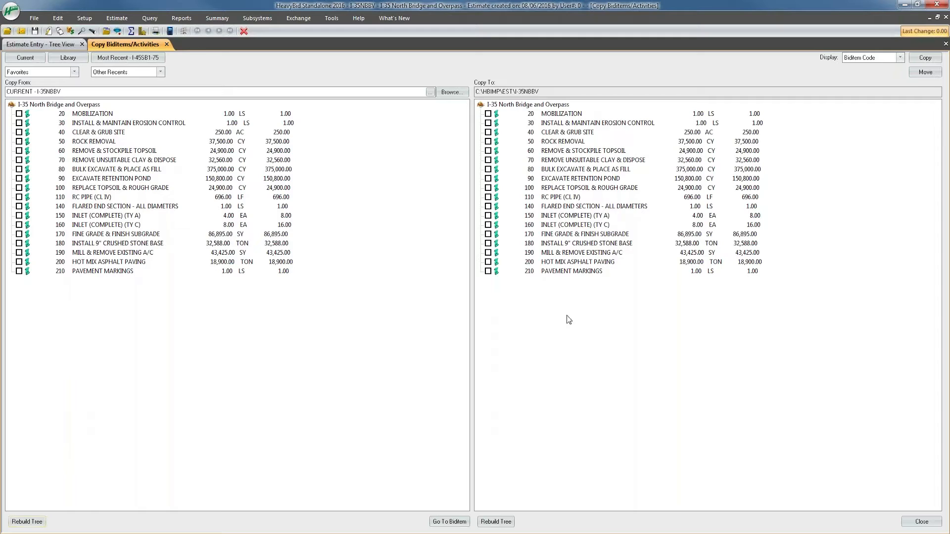
{"action": "left_click", "coordinate": [549, 114]}
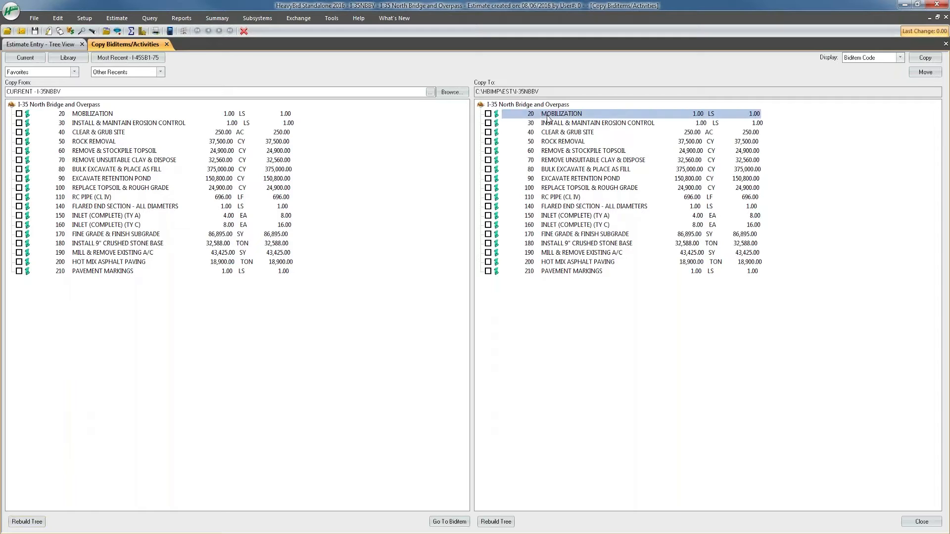
{"action": "left_click", "coordinate": [542, 272]}
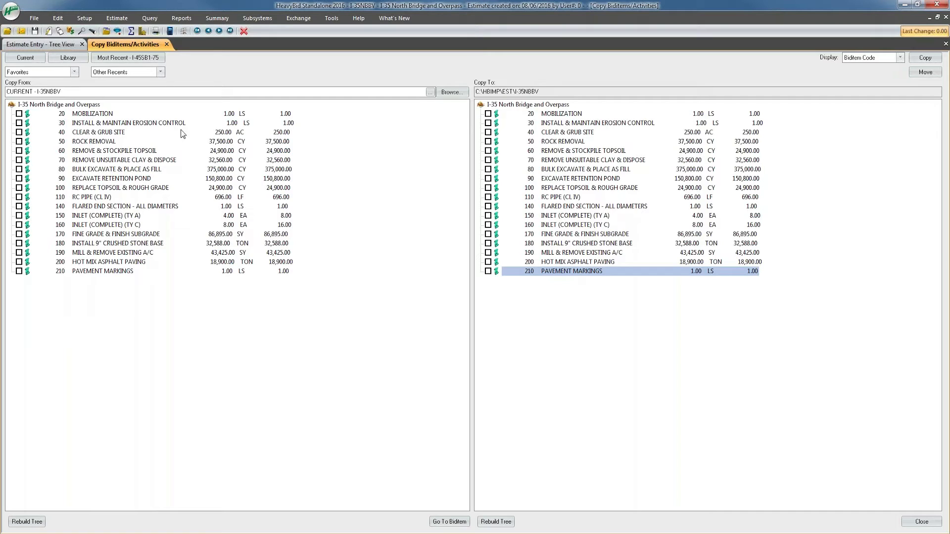
Load the Library estimate as the copy source and go to biditem 5555 in its list
{"action": "left_click", "coordinate": [68, 58]}
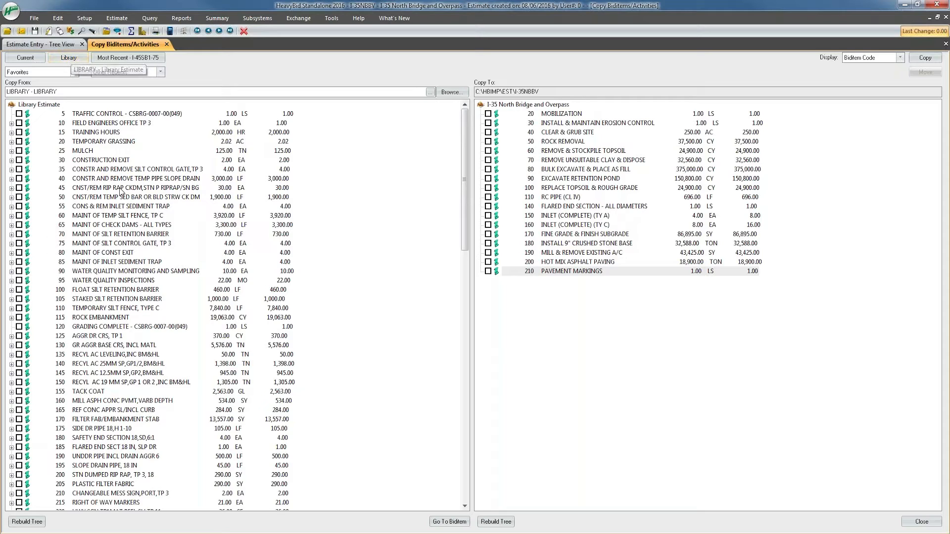
{"action": "left_click", "coordinate": [450, 525]}
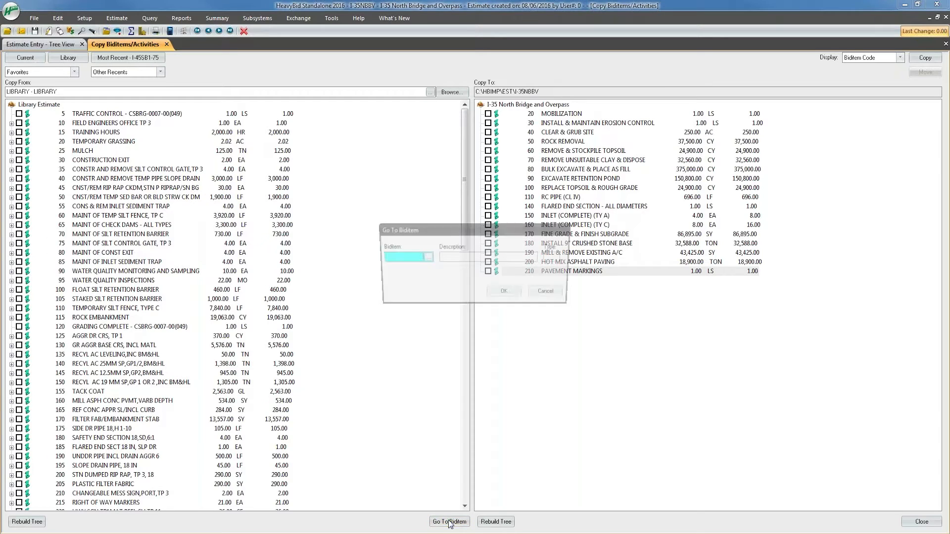
{"action": "type", "text": "5555"}
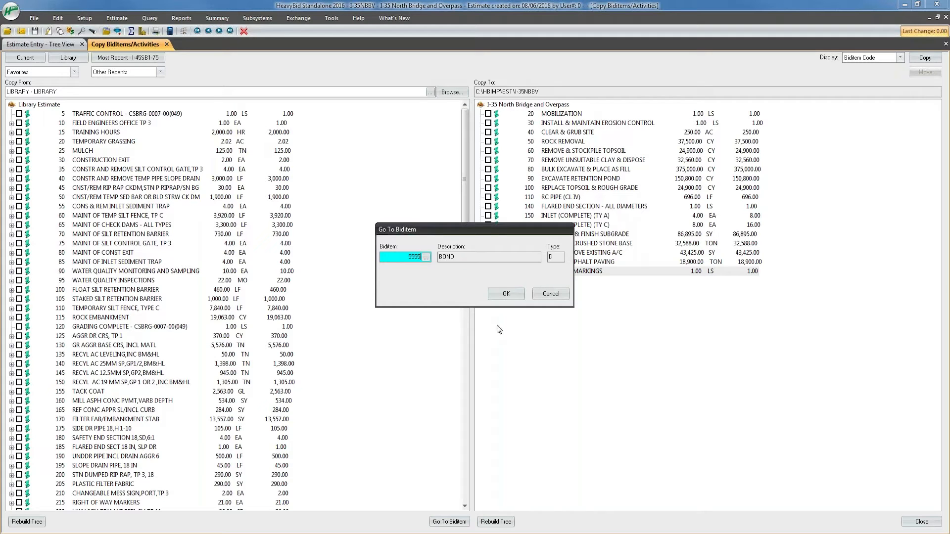
{"action": "left_click", "coordinate": [507, 294]}
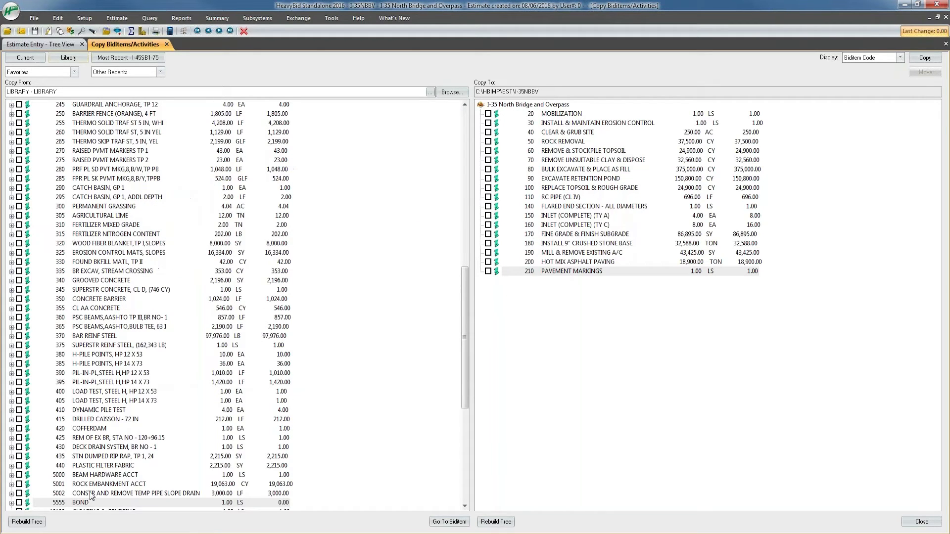
{"action": "left_click", "coordinate": [79, 503]}
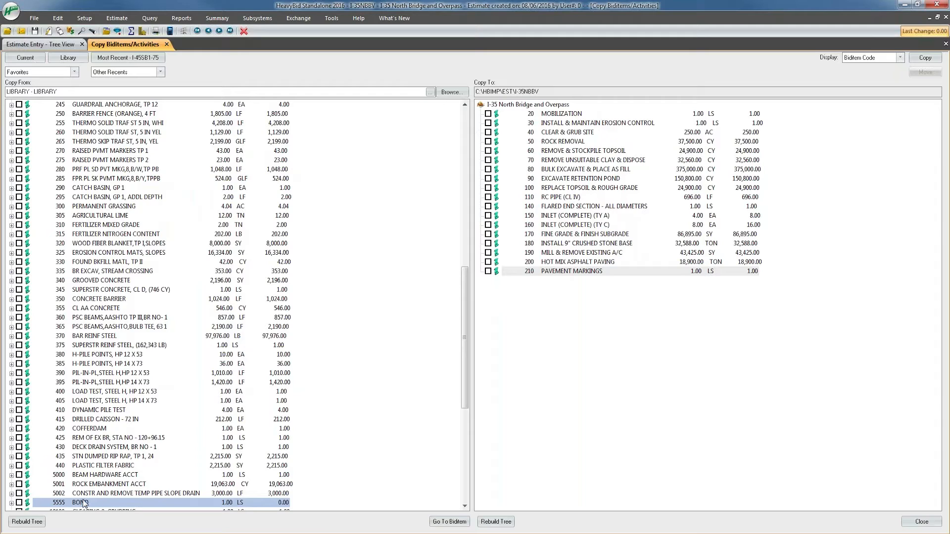
Start copying the library's BOND biditem, with its associated activities, into the I-35 North Bridge and Overpass estimate
{"action": "left_click", "coordinate": [29, 505]}
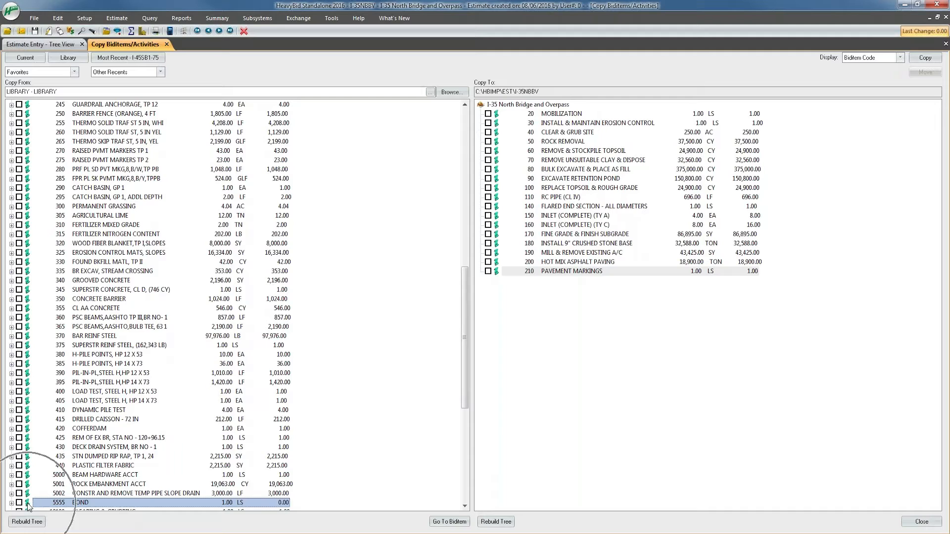
{"action": "left_click_drag", "start_coordinate": [28, 505], "coordinate": [482, 395]}
{"action": "left_click_drag", "start_coordinate": [550, 379], "coordinate": [714, 388]}
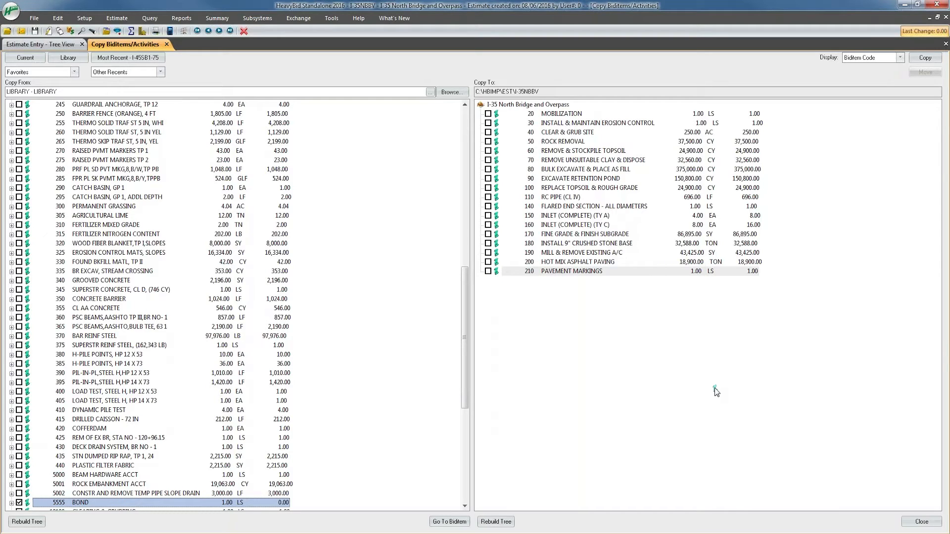
{"action": "left_click_drag", "start_coordinate": [716, 392], "coordinate": [716, 391]}
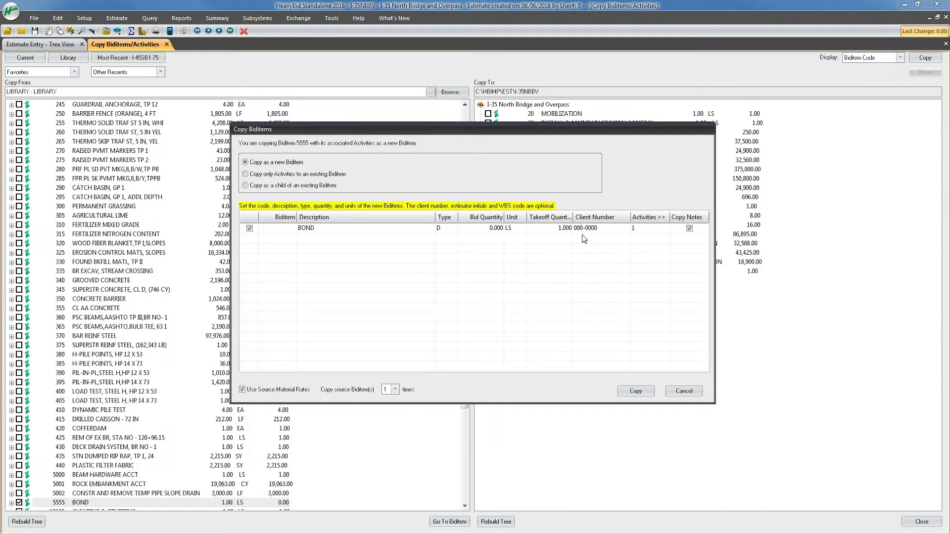
{"action": "left_click_drag", "start_coordinate": [500, 128], "coordinate": [501, 123]}
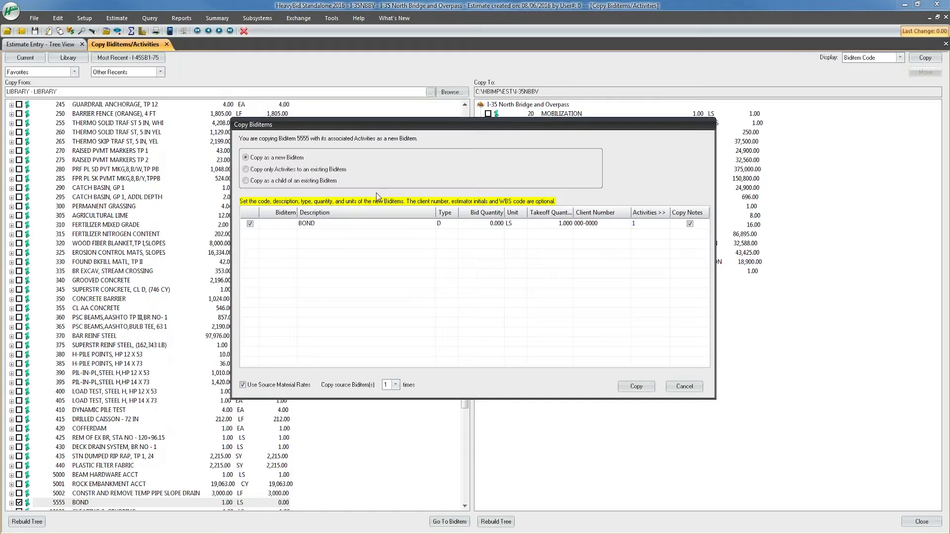
{"action": "left_click", "coordinate": [274, 227]}
{"action": "type", "text": "5000"}
{"action": "left_click", "coordinate": [488, 225]}
{"action": "type", "text": "1"}
{"action": "key", "text": "Tab"}
{"action": "left_click", "coordinate": [243, 386]}
Compare the options for copying only activities to an existing biditem and copying as a child of an existing biditem
{"action": "left_click", "coordinate": [283, 171]}
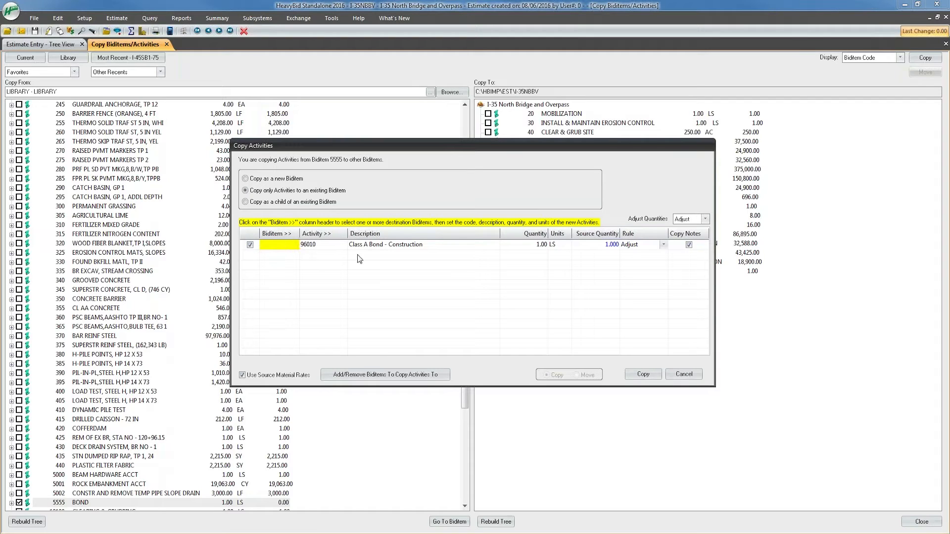
{"action": "left_click", "coordinate": [281, 245]}
{"action": "left_click", "coordinate": [282, 203]}
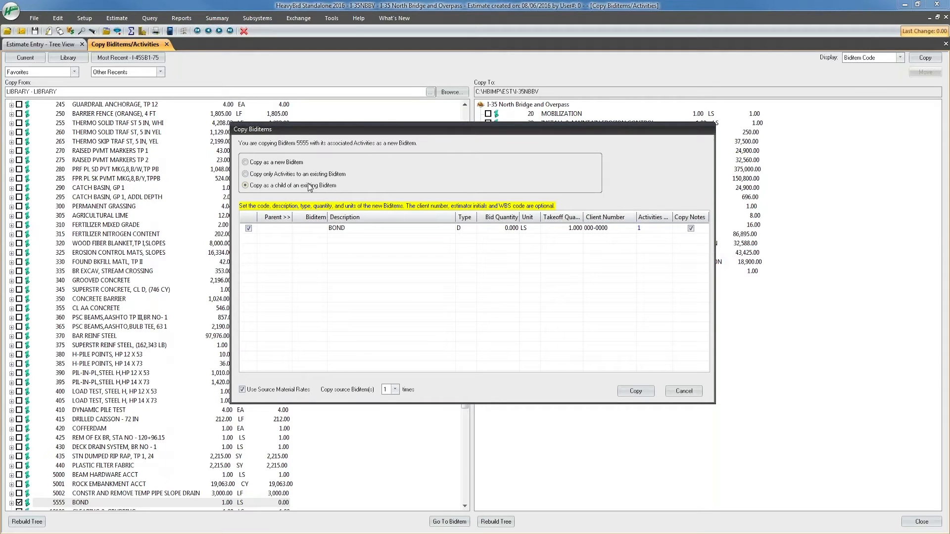
Copy BOND as a new biditem with code 5000 and a bid quantity of 1
{"action": "left_click", "coordinate": [285, 165]}
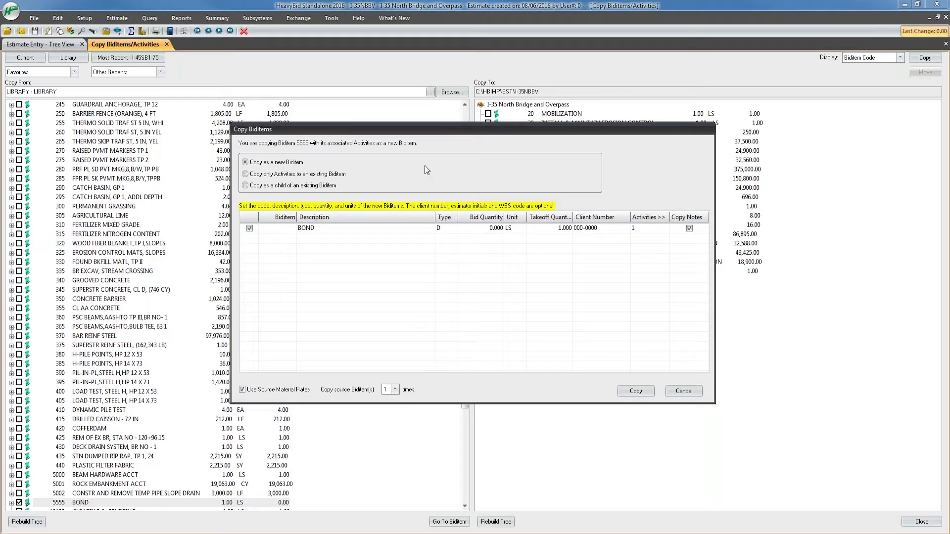
{"action": "left_click", "coordinate": [293, 230]}
{"action": "type", "text": "5000"}
{"action": "left_click", "coordinate": [481, 229]}
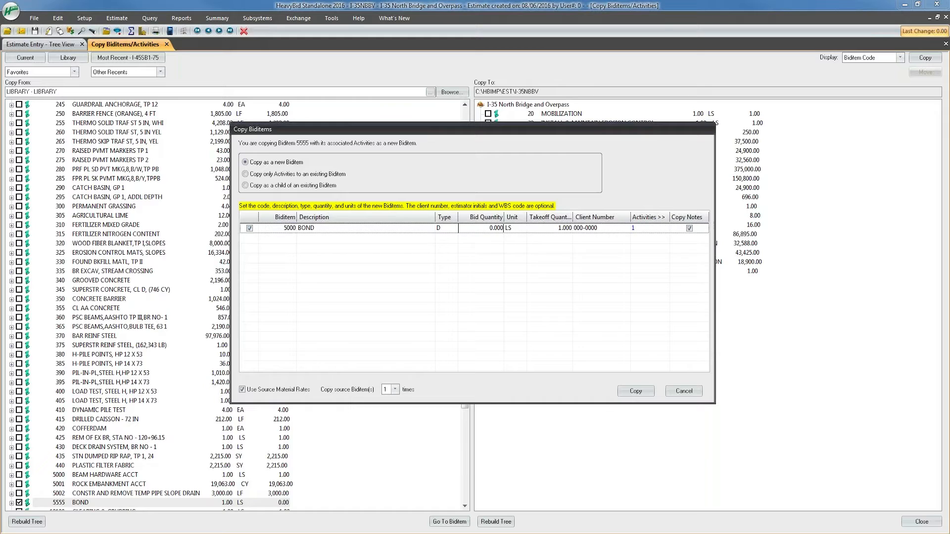
{"action": "type", "text": "1"}
{"action": "key", "text": "Tab"}
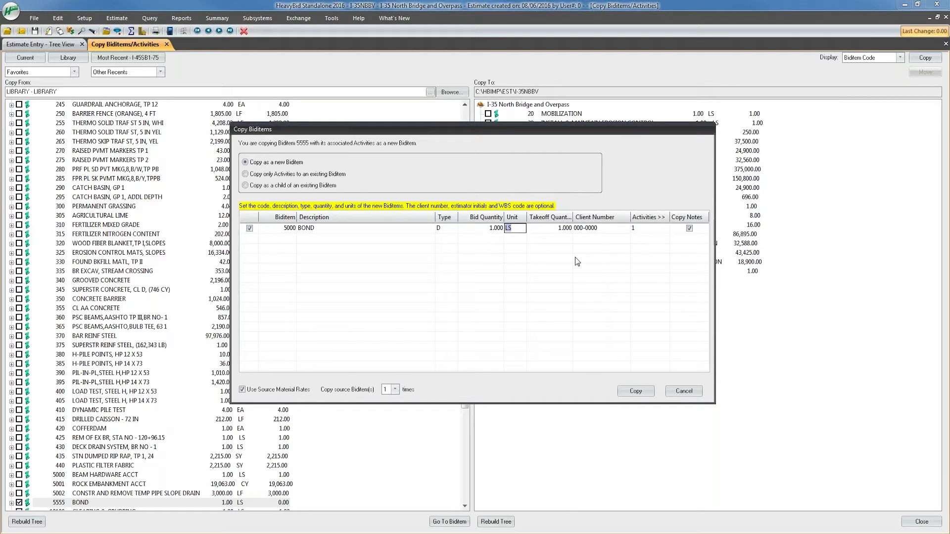
{"action": "left_click", "coordinate": [637, 391]}
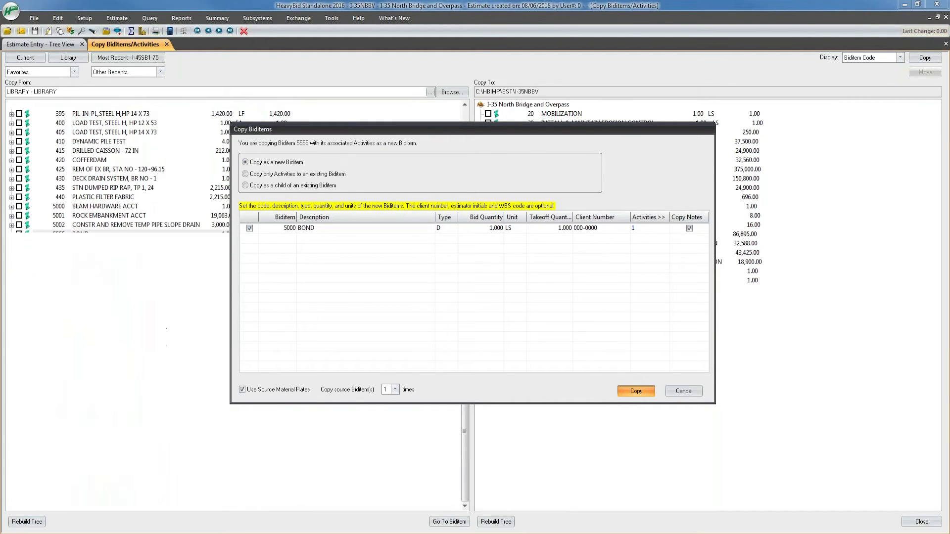
Check the activity copied under the new BOND biditem in the destination estimate, and collapse it again
{"action": "left_click", "coordinate": [480, 281]}
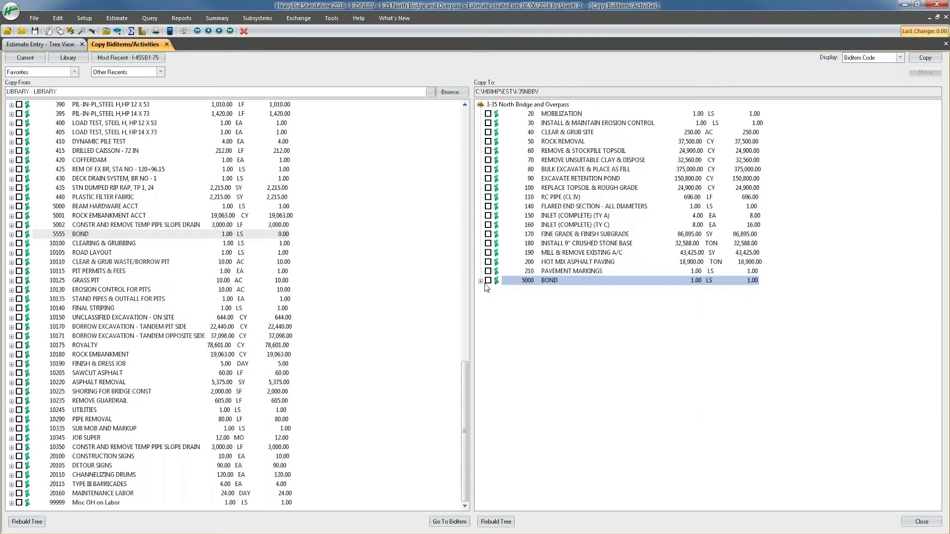
{"action": "left_click", "coordinate": [481, 282]}
{"action": "left_click", "coordinate": [496, 291]}
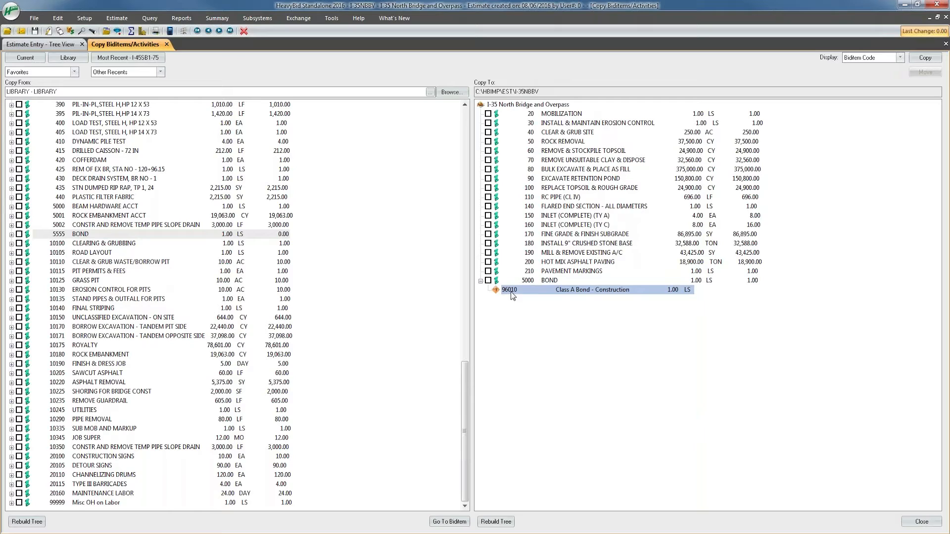
{"action": "left_click", "coordinate": [481, 281]}
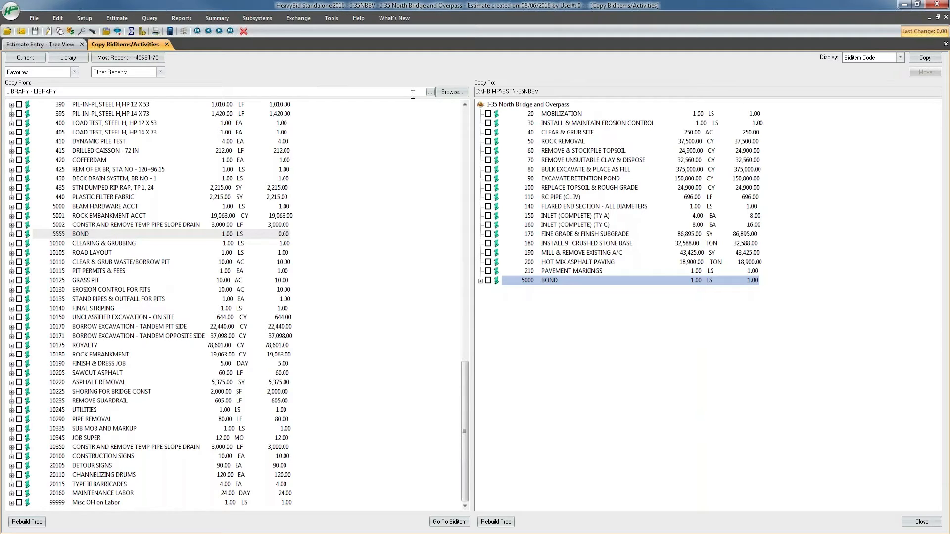
Open the lookup list of source estimates and filter it by estimator ES
{"action": "left_click", "coordinate": [430, 92]}
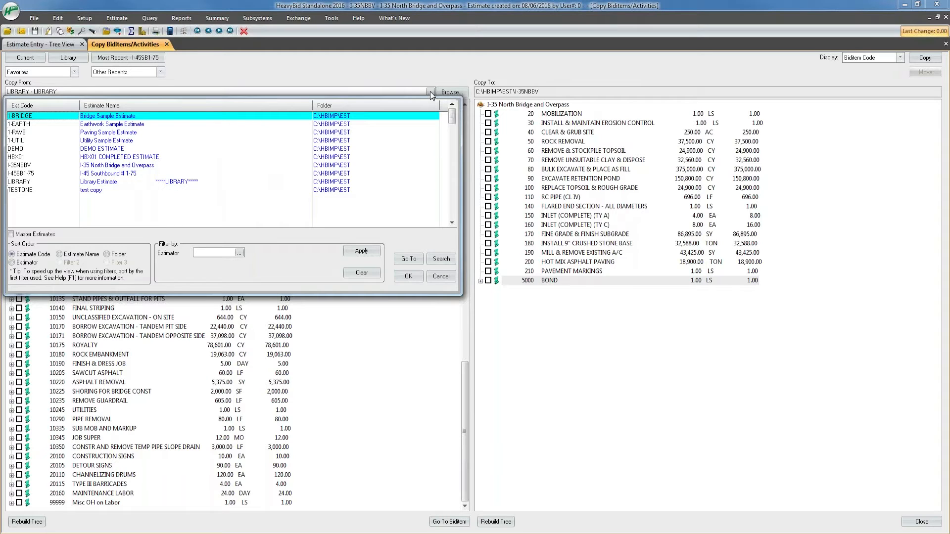
{"action": "left_click", "coordinate": [440, 275]}
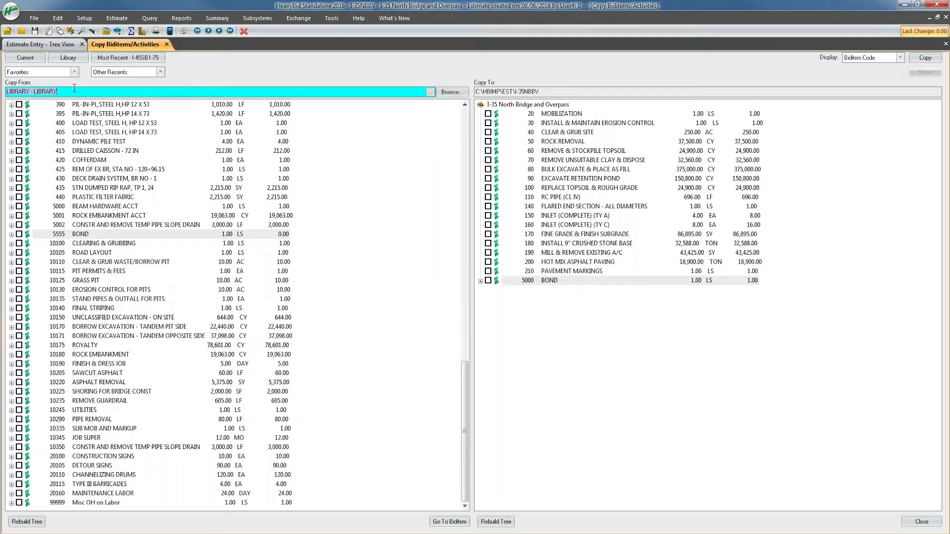
{"action": "left_click", "coordinate": [430, 94]}
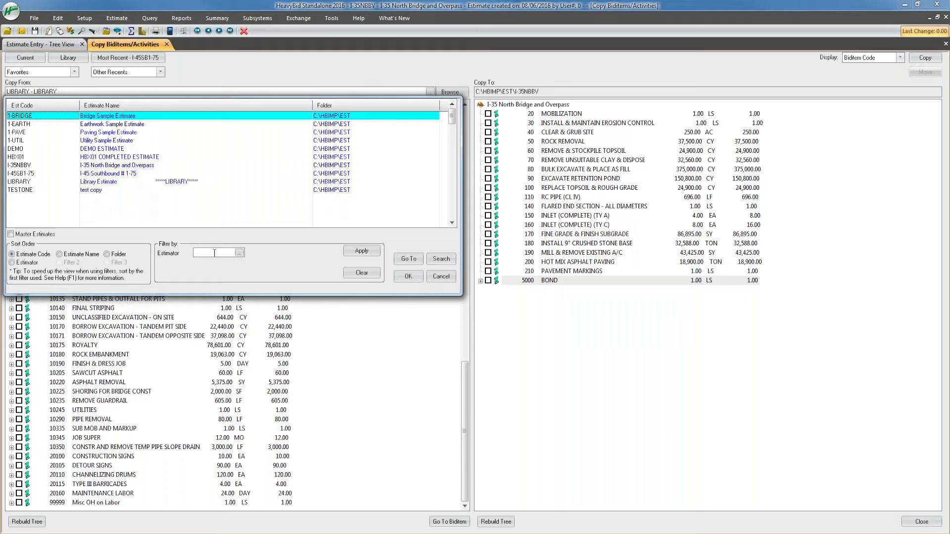
{"action": "left_click", "coordinate": [242, 253]}
{"action": "double_click", "coordinate": [243, 284]}
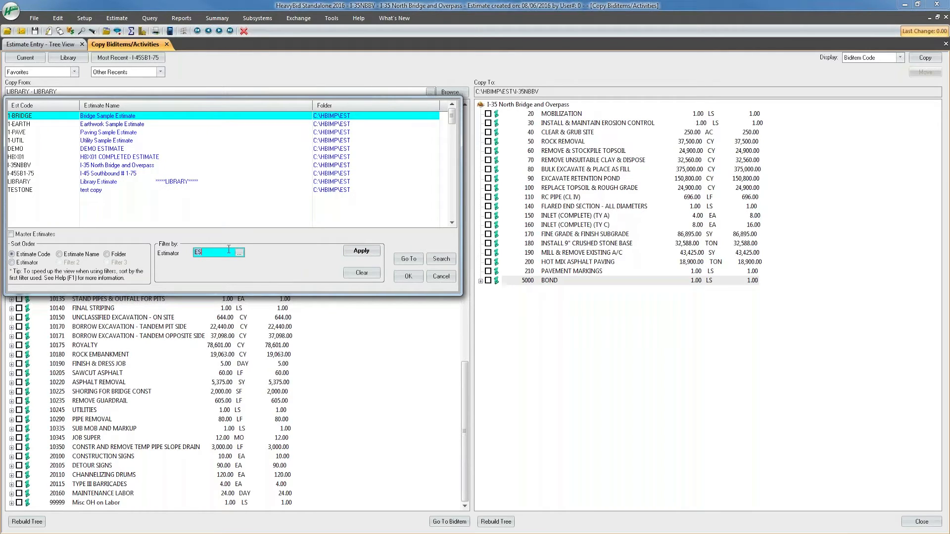
{"action": "left_click", "coordinate": [362, 251]}
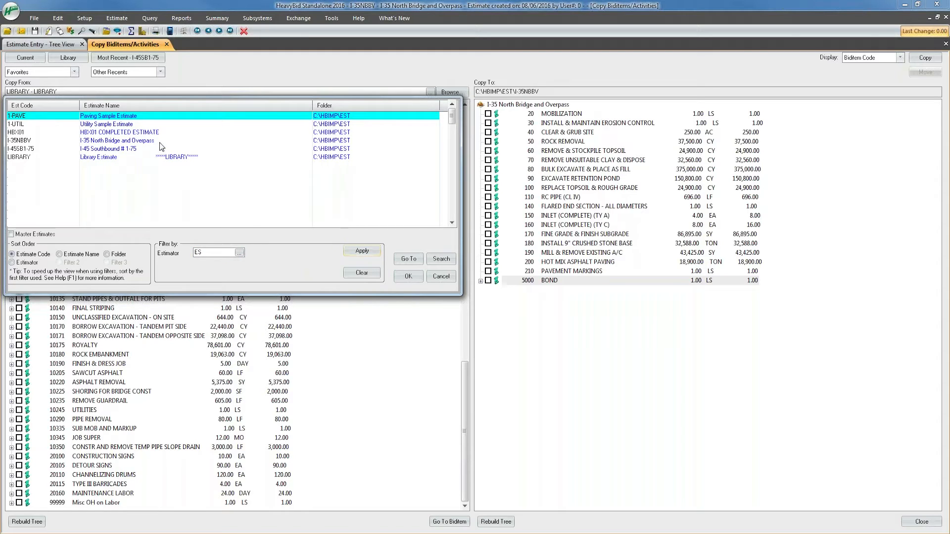
{"action": "left_click", "coordinate": [207, 252]}
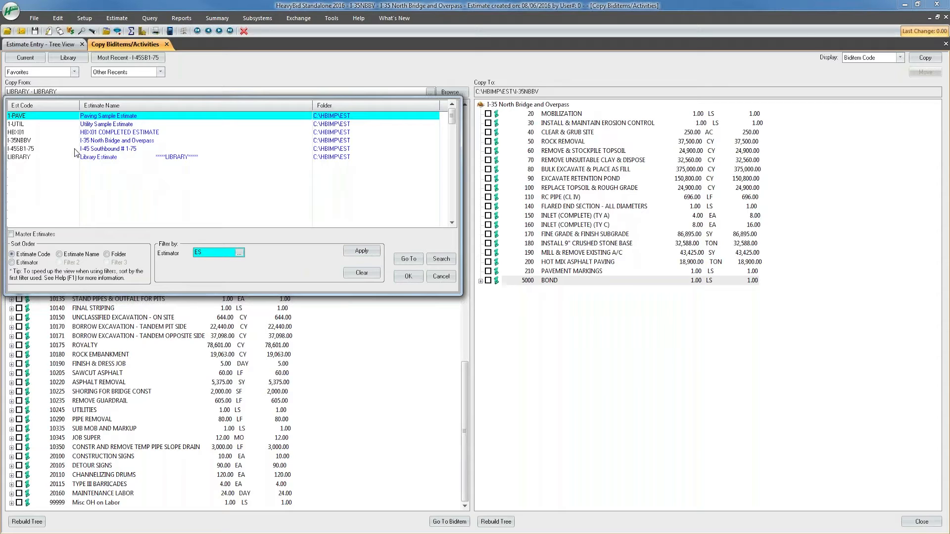
Load HBX01 COMPLETED ESTIMATE as the source estimate to copy from
{"action": "double_click", "coordinate": [53, 133]}
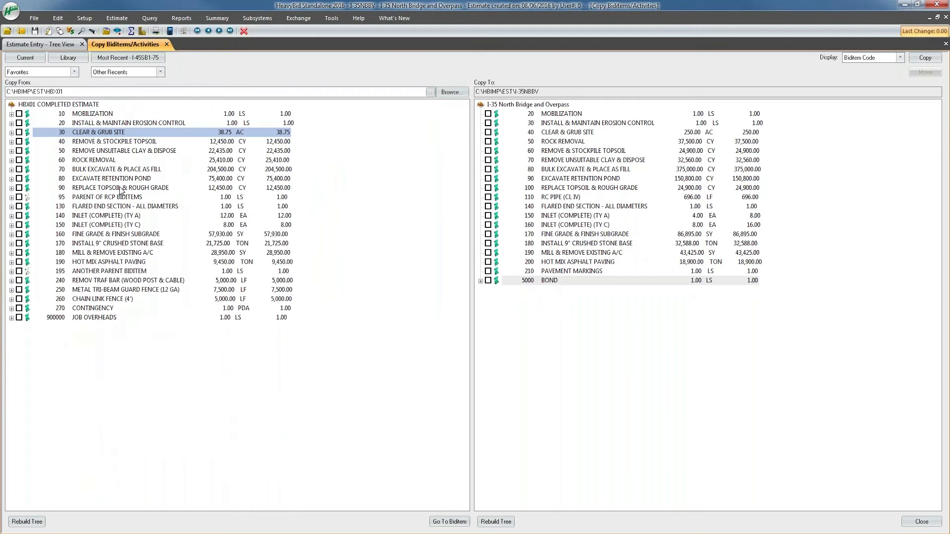
{"action": "left_click", "coordinate": [121, 190]}
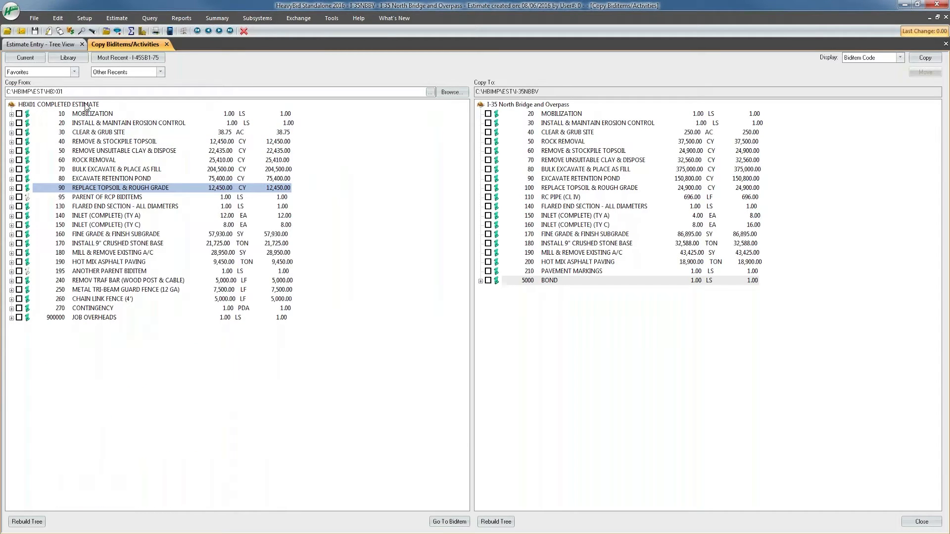
{"action": "left_click", "coordinate": [67, 92]}
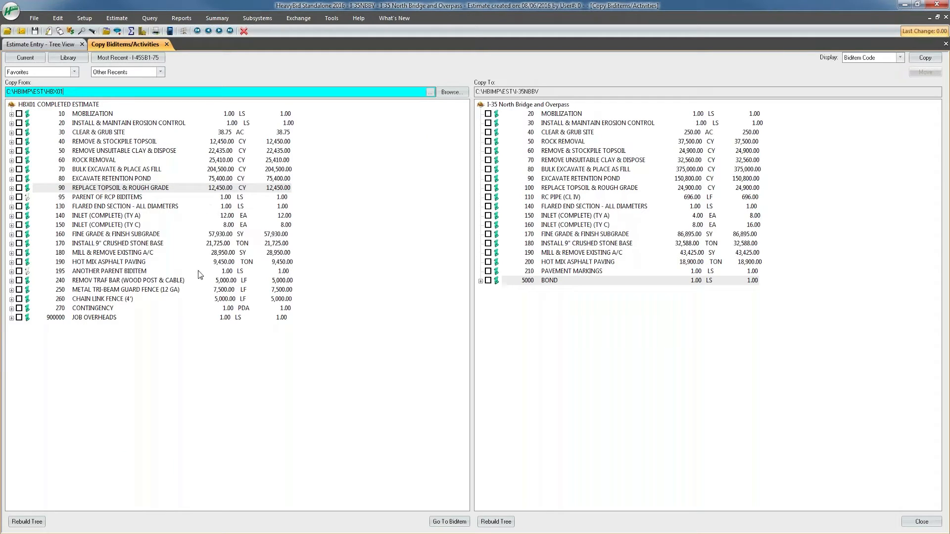
Examine the Project Yard & Office activity and its resources under the source's JOB OVERHEADS biditem, and collapse the biditem again
{"action": "left_click", "coordinate": [12, 318]}
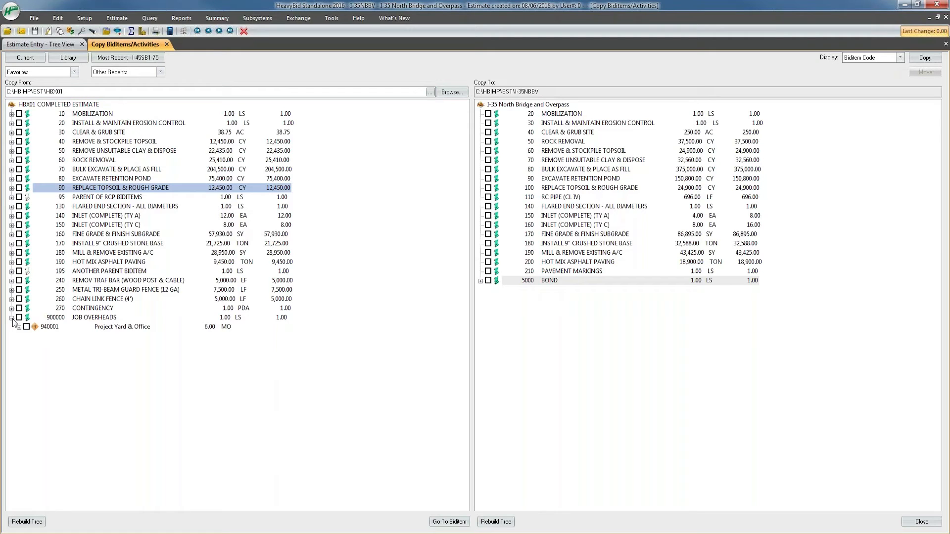
{"action": "left_click", "coordinate": [18, 327]}
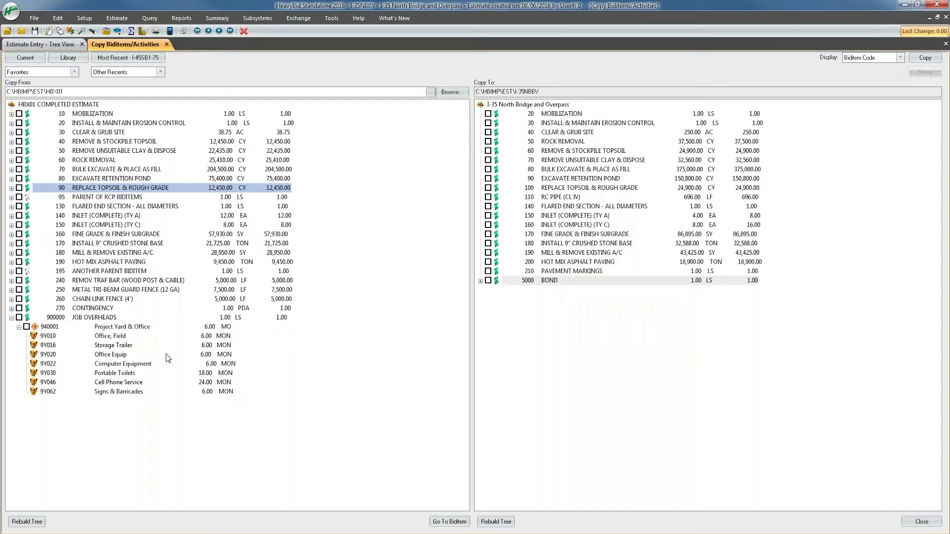
{"action": "left_click", "coordinate": [135, 328]}
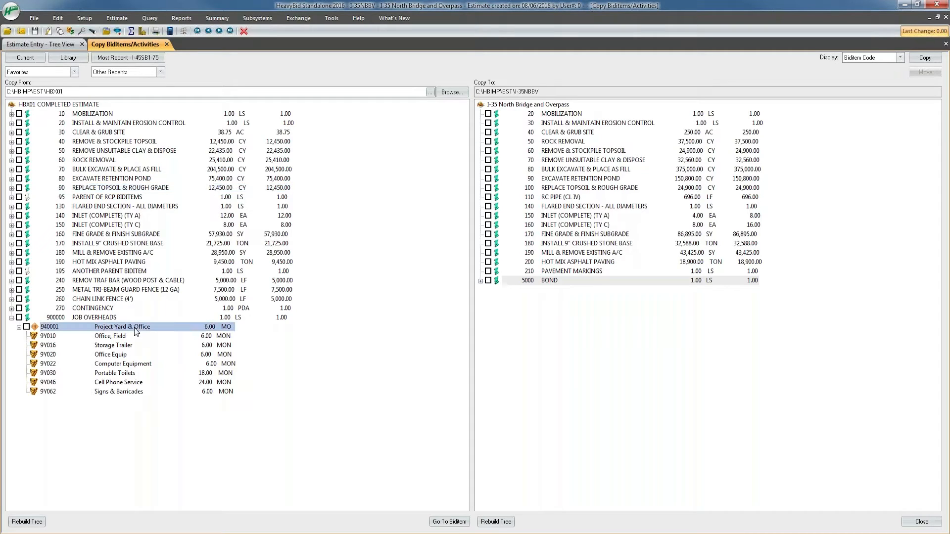
{"action": "left_click", "coordinate": [129, 344]}
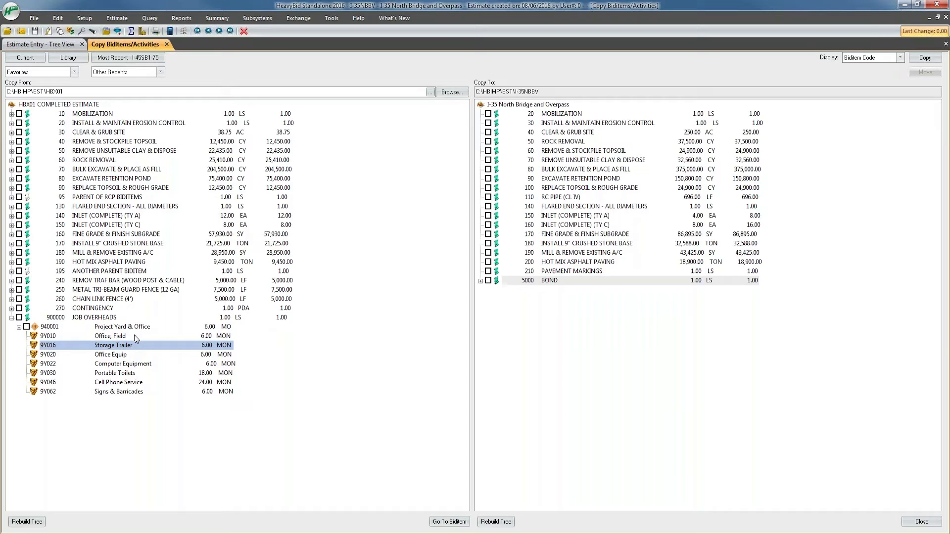
{"action": "left_click", "coordinate": [135, 365]}
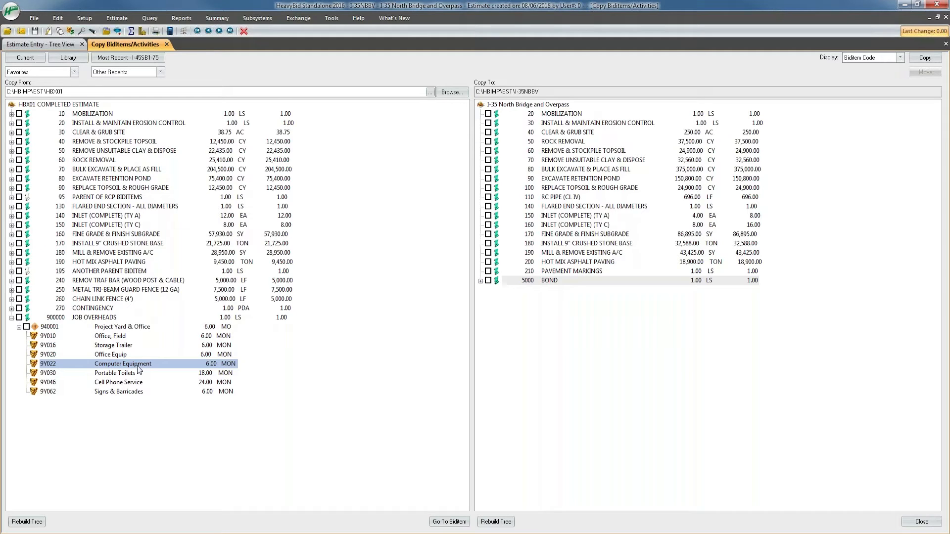
{"action": "left_click", "coordinate": [12, 319]}
{"action": "left_click", "coordinate": [12, 318]}
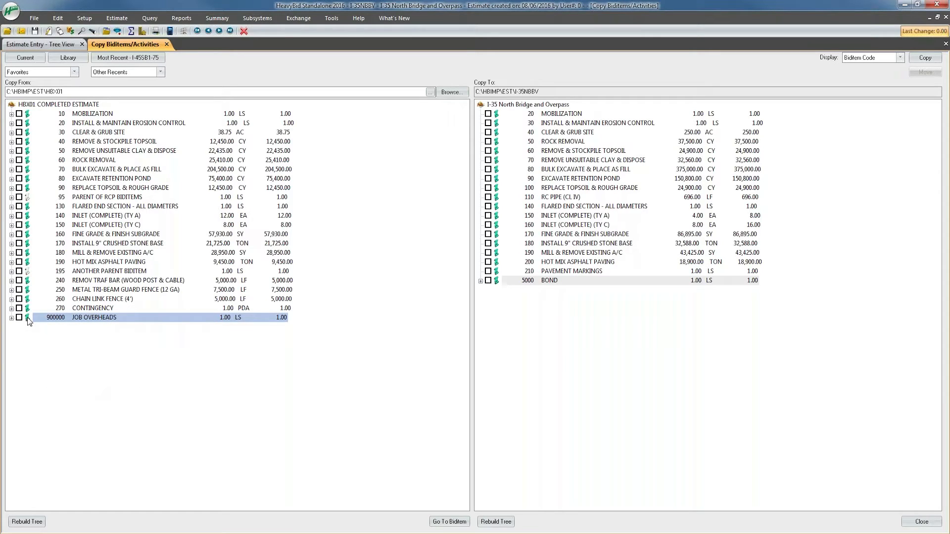
Copy JOB OVERHEADS with its activity into the I-35 estimate as a new biditem with code 999999
{"action": "left_click", "coordinate": [28, 317]}
{"action": "left_click_drag", "start_coordinate": [38, 320], "coordinate": [585, 351]}
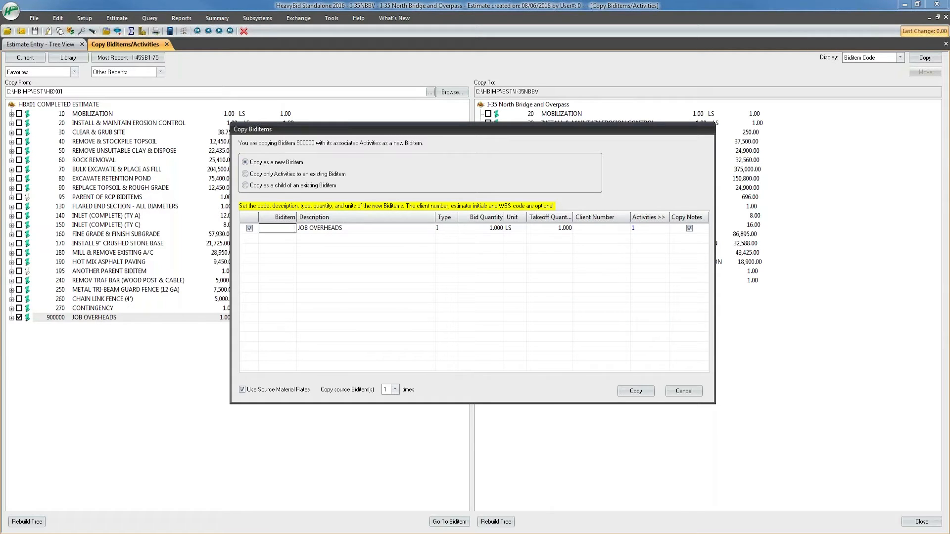
{"action": "type", "text": "9999"}
{"action": "left_click", "coordinate": [631, 391]}
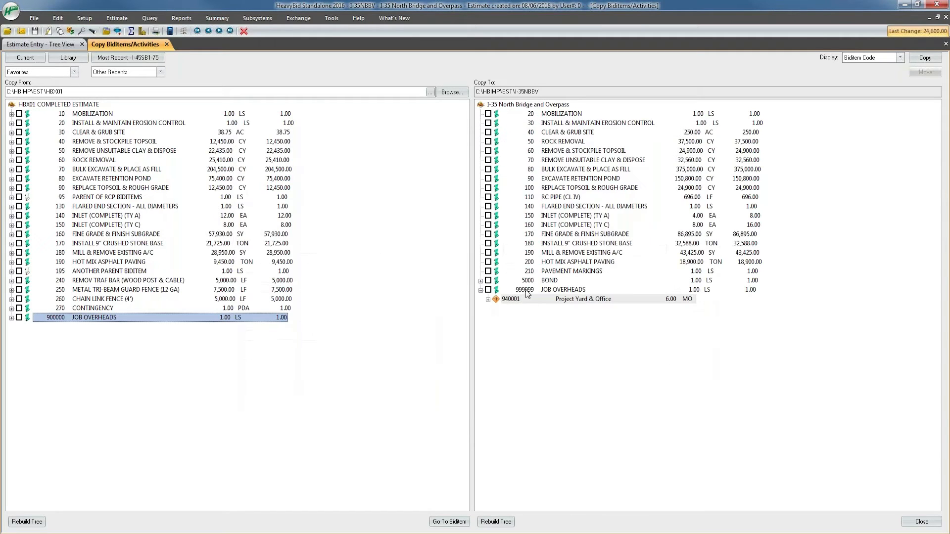
Check the activity and resources copied under JOB OVERHEADS in the destination estimate, and collapse them again
{"action": "left_click", "coordinate": [525, 291]}
{"action": "left_click", "coordinate": [481, 290]}
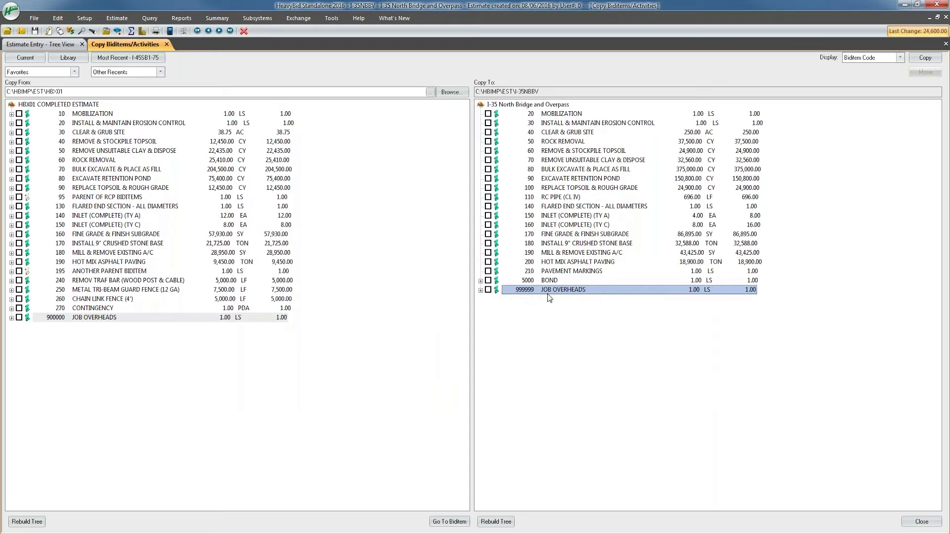
{"action": "left_click", "coordinate": [481, 290]}
{"action": "left_click", "coordinate": [488, 300]}
{"action": "left_click", "coordinate": [562, 320]}
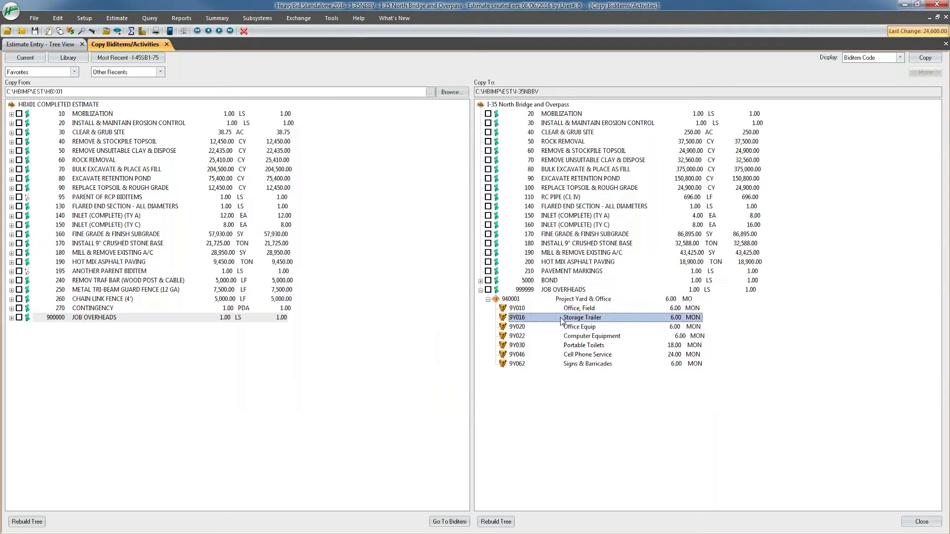
{"action": "left_click", "coordinate": [564, 346]}
{"action": "left_click", "coordinate": [488, 300]}
{"action": "left_click", "coordinate": [480, 290]}
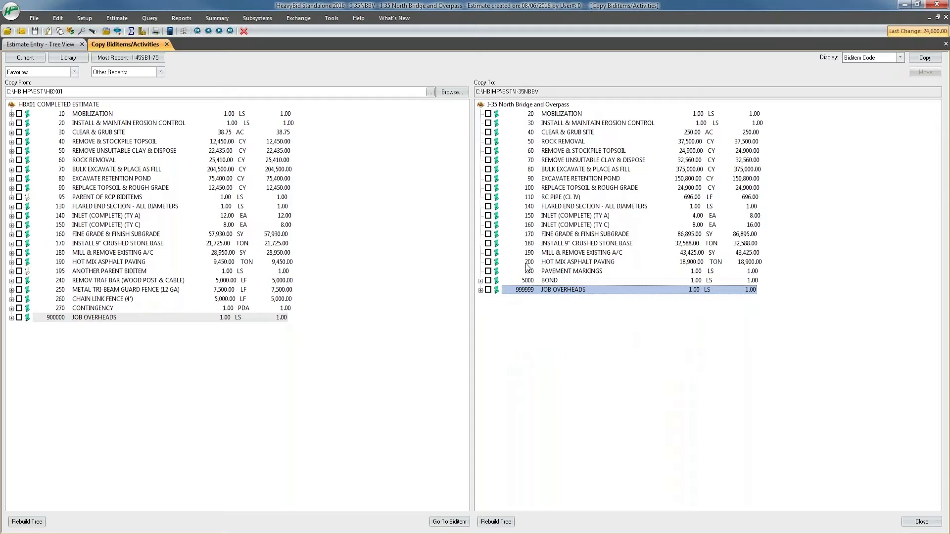
Load the I-45 Southbound # 1-75 estimate as the source to copy from
{"action": "left_click", "coordinate": [547, 105]}
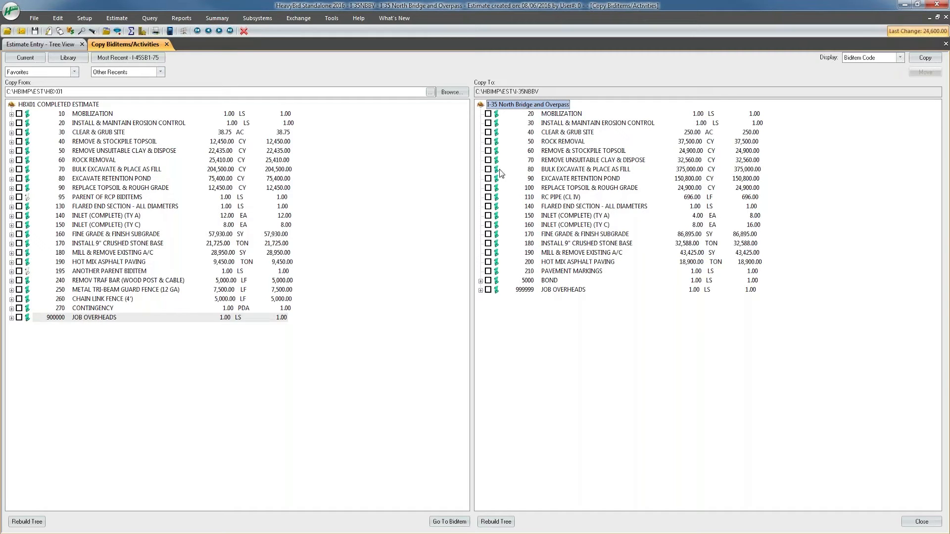
{"action": "left_click", "coordinate": [429, 93]}
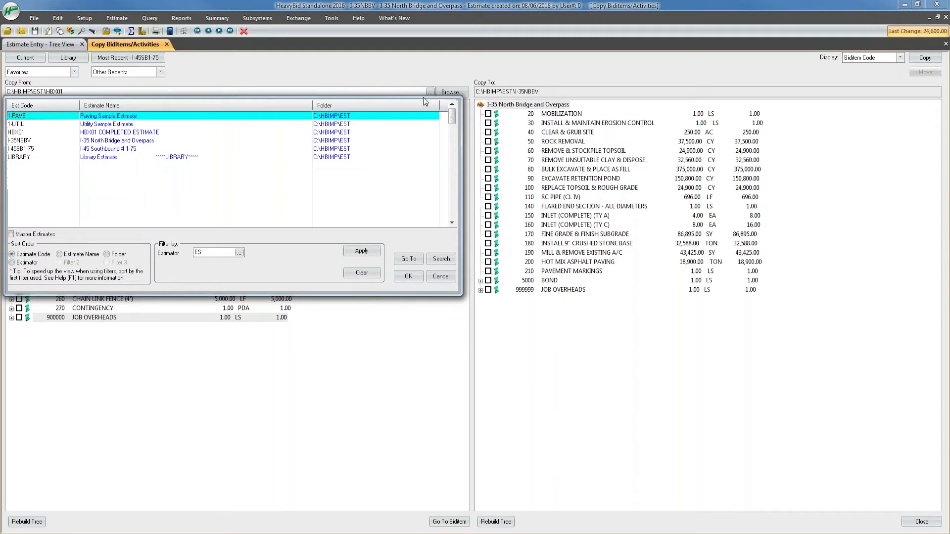
{"action": "double_click", "coordinate": [121, 149]}
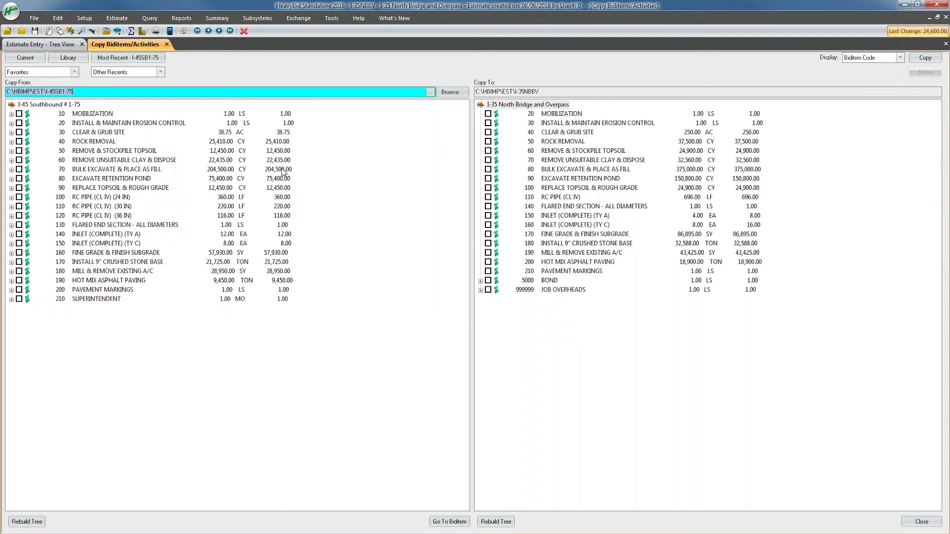
Examine the activities under the source's MOBILIZATION biditem, including Survey / Layout Services and Mobilize Equipment - Land, and collapse them again
{"action": "left_click", "coordinate": [83, 117]}
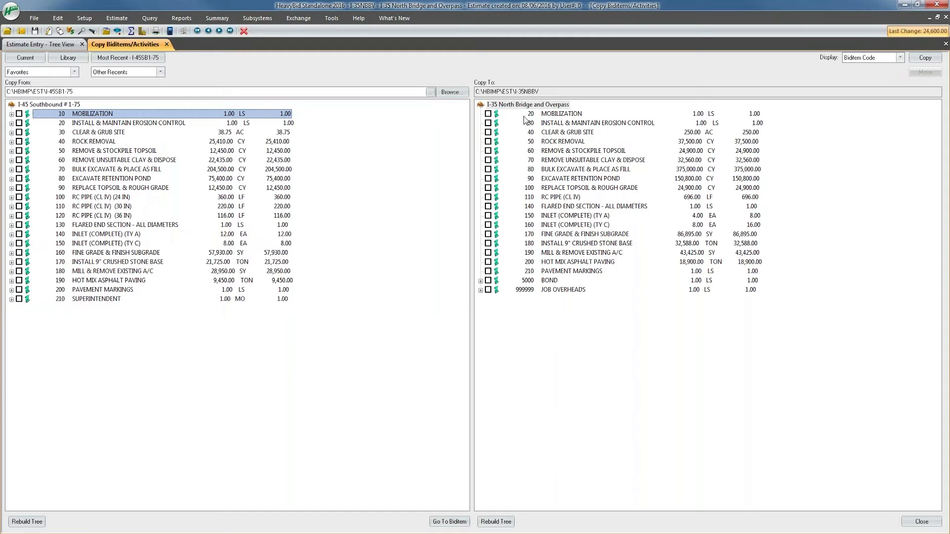
{"action": "left_click", "coordinate": [12, 114]}
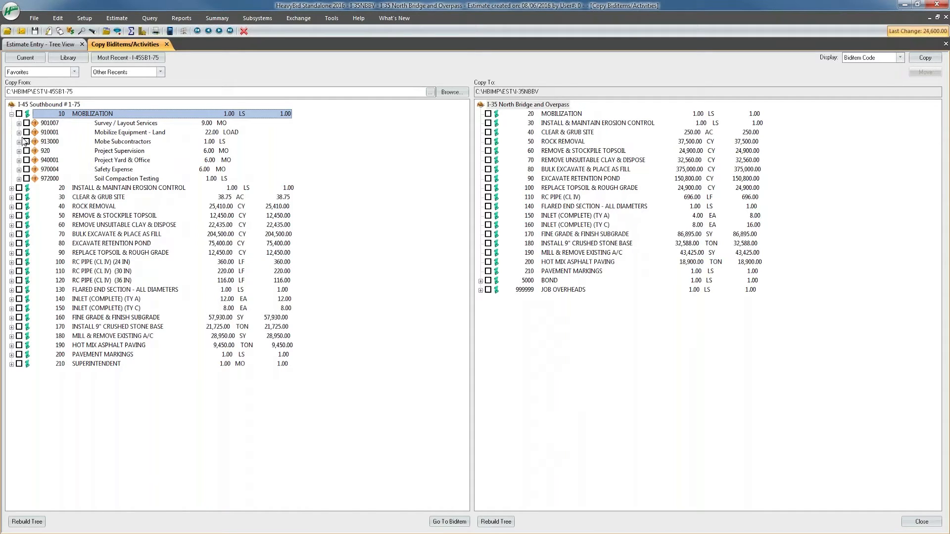
{"action": "left_click", "coordinate": [18, 123]}
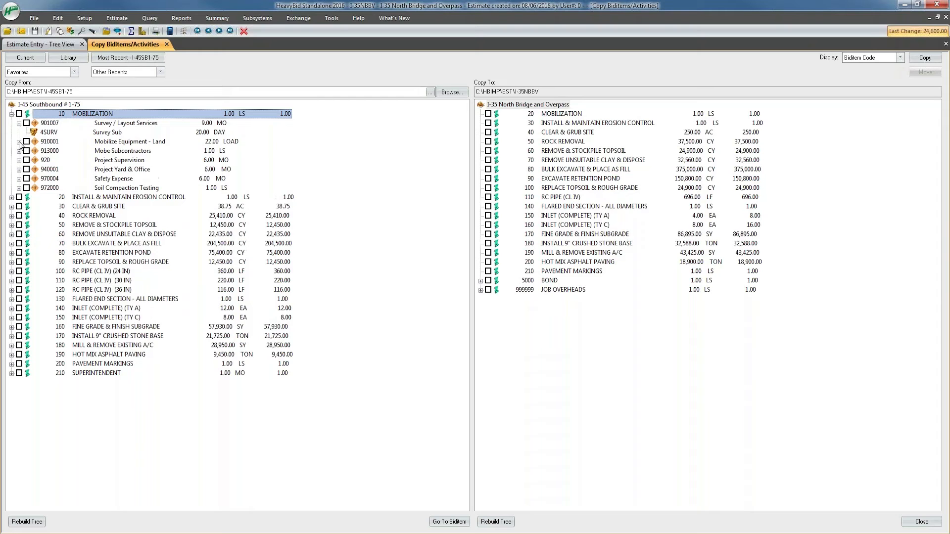
{"action": "left_click", "coordinate": [18, 142]}
{"action": "left_click", "coordinate": [19, 142]}
{"action": "left_click", "coordinate": [19, 123]}
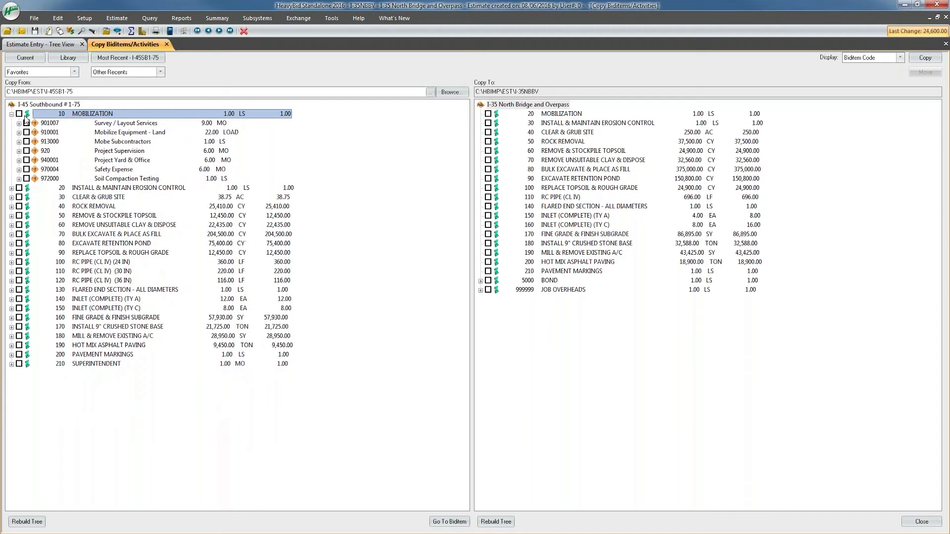
{"action": "left_click", "coordinate": [12, 114]}
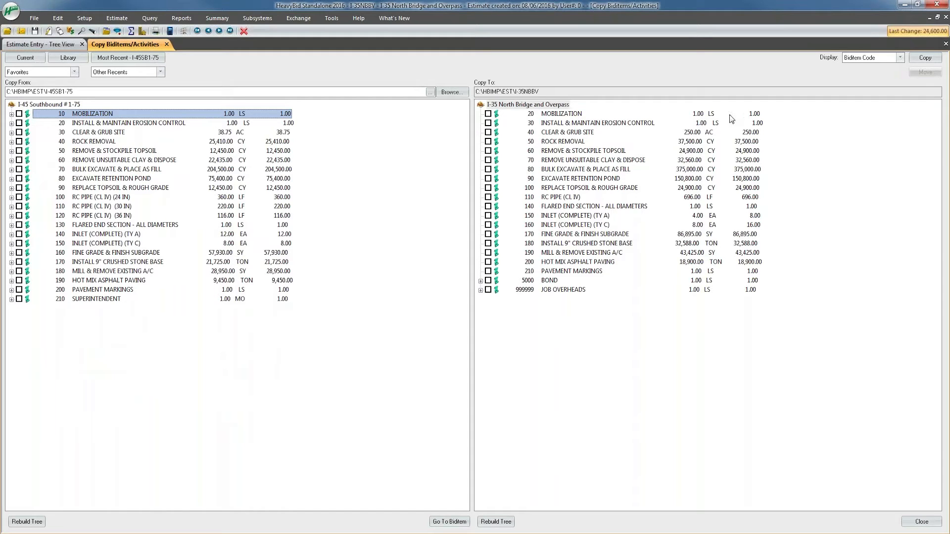
Start copying the activities of source biditem 10 MOBILIZATION onto biditem 20 MOBILIZATION in the destination estimate
{"action": "left_click", "coordinate": [555, 118]}
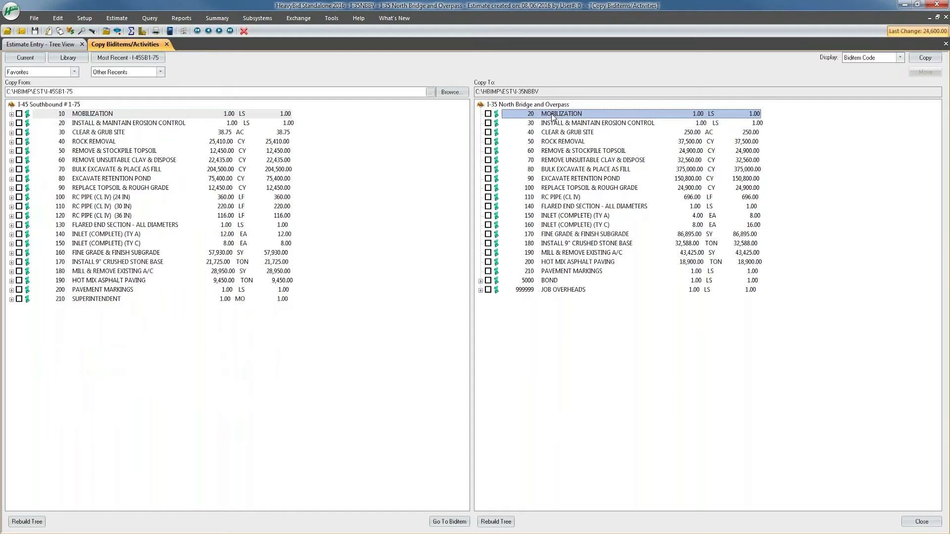
{"action": "left_click", "coordinate": [19, 114]}
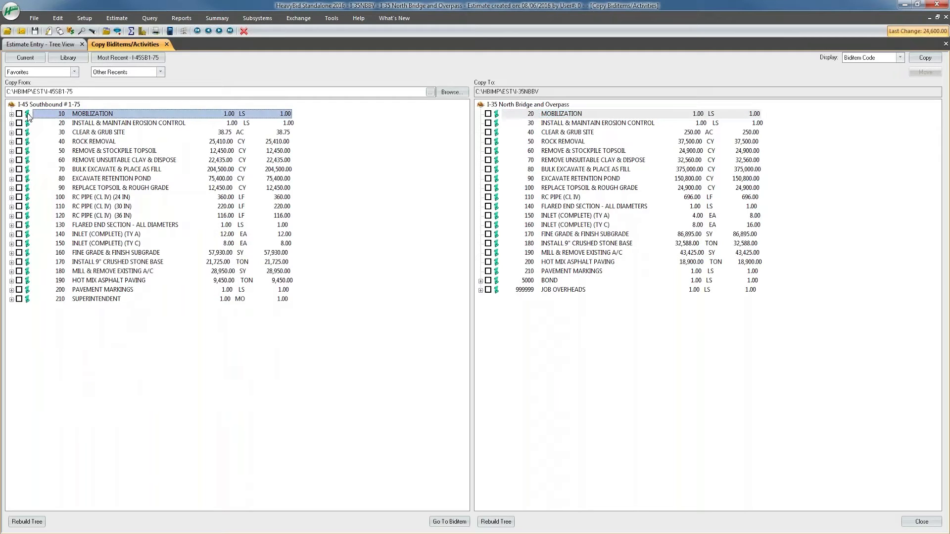
{"action": "left_click_drag", "start_coordinate": [297, 123], "coordinate": [31, 116]}
{"action": "left_click_drag", "start_coordinate": [31, 113], "coordinate": [538, 118]}
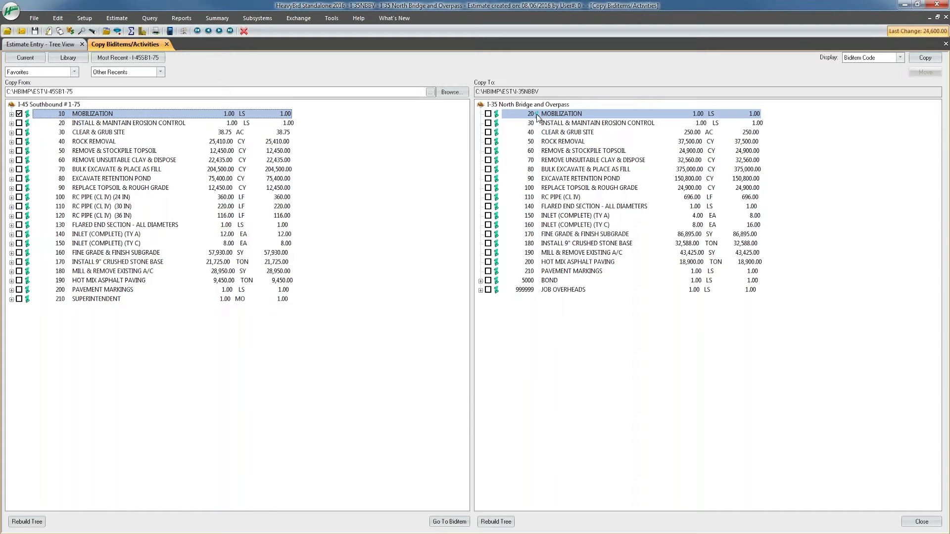
{"action": "left_click_drag", "start_coordinate": [537, 118], "coordinate": [537, 117]}
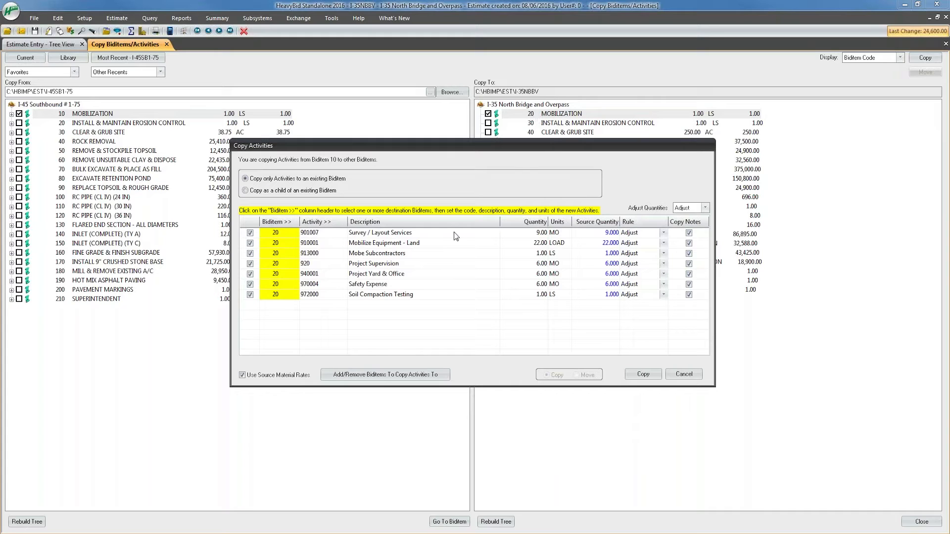
Review the destination biditem and activity codes in the copy list, keeping the option to copy only activities to an existing biditem
{"action": "left_click", "coordinate": [284, 235]}
{"action": "key", "text": "Down"}
{"action": "key", "text": "Down"}
{"action": "key", "text": "Down"}
{"action": "key", "text": "Down"}
{"action": "key", "text": "Down"}
{"action": "key", "text": "Down"}
{"action": "left_click", "coordinate": [339, 243]}
{"action": "key", "text": "Down"}
{"action": "key", "text": "Down"}
{"action": "left_click", "coordinate": [259, 179]}
Review the quantity rules offered for Survey / Layout Services and keep its rule at Adjust
{"action": "left_click", "coordinate": [664, 233]}
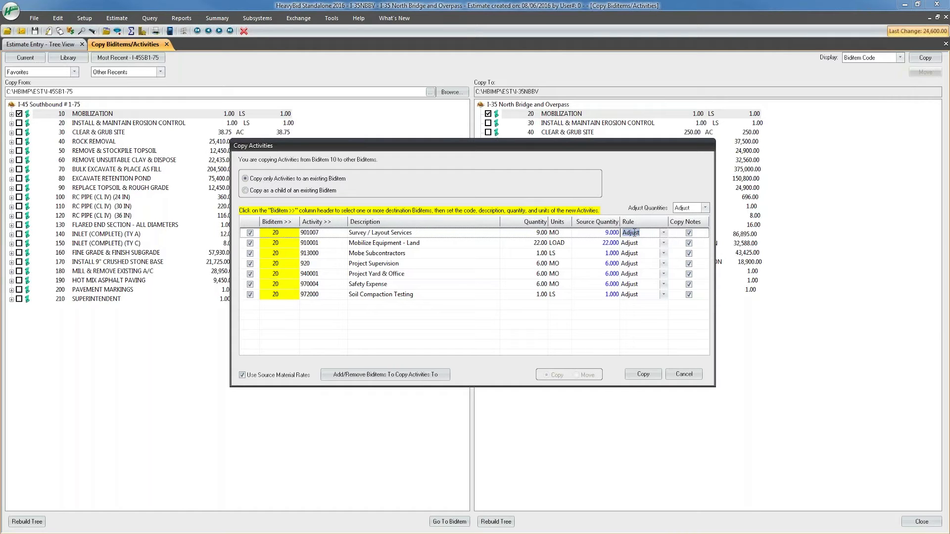
{"action": "left_click", "coordinate": [663, 233]}
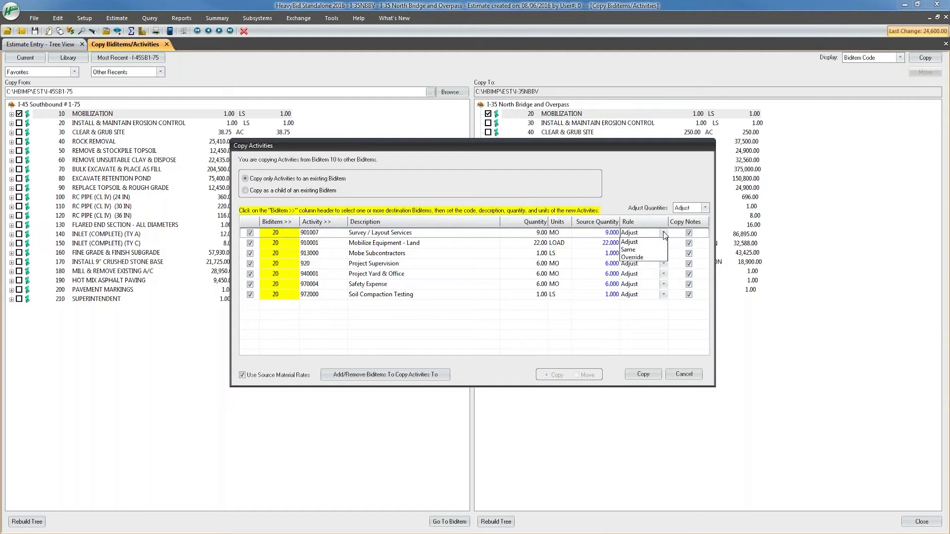
{"action": "left_click", "coordinate": [634, 242]}
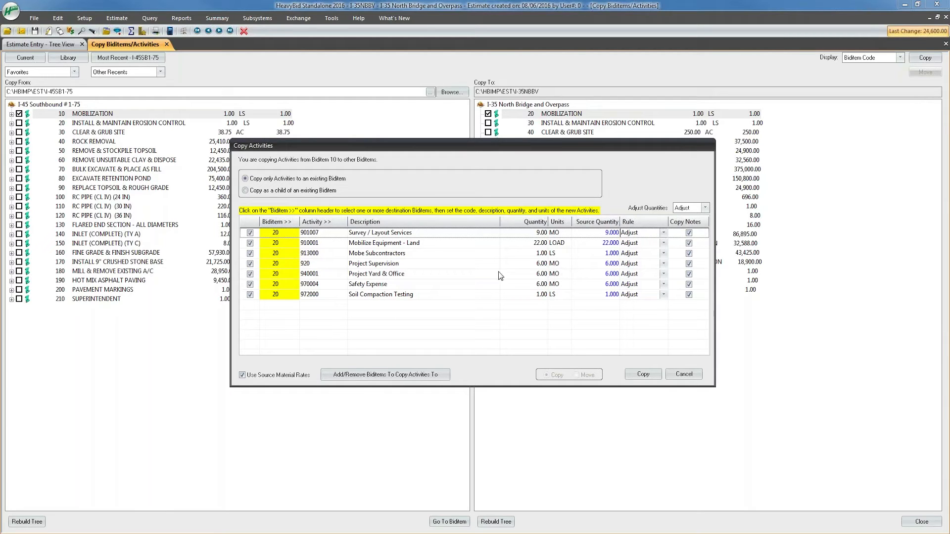
Set the quantity rule for Project Supervision to Override and its quantity to 3.00 MO
{"action": "left_click", "coordinate": [334, 263]}
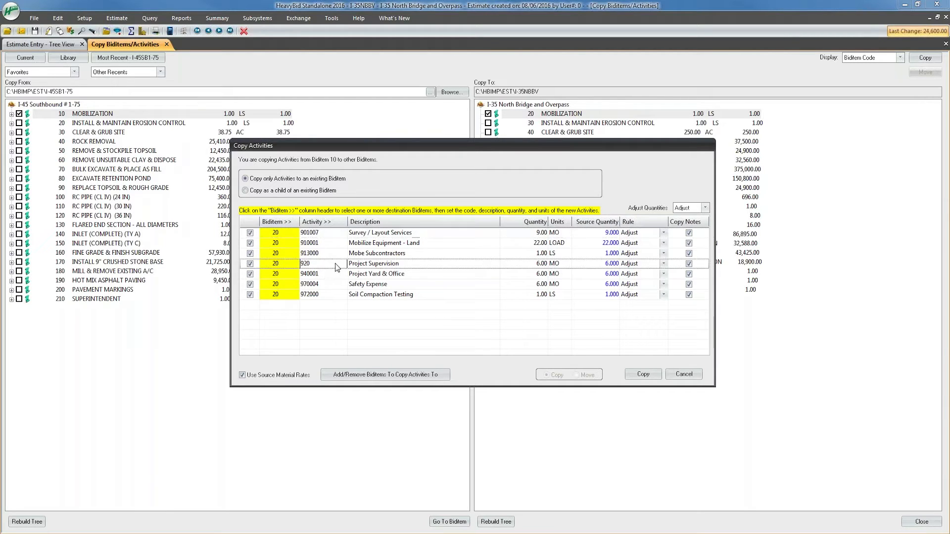
{"action": "left_click", "coordinate": [664, 264]}
{"action": "left_click", "coordinate": [663, 263]}
{"action": "left_click", "coordinate": [635, 288]}
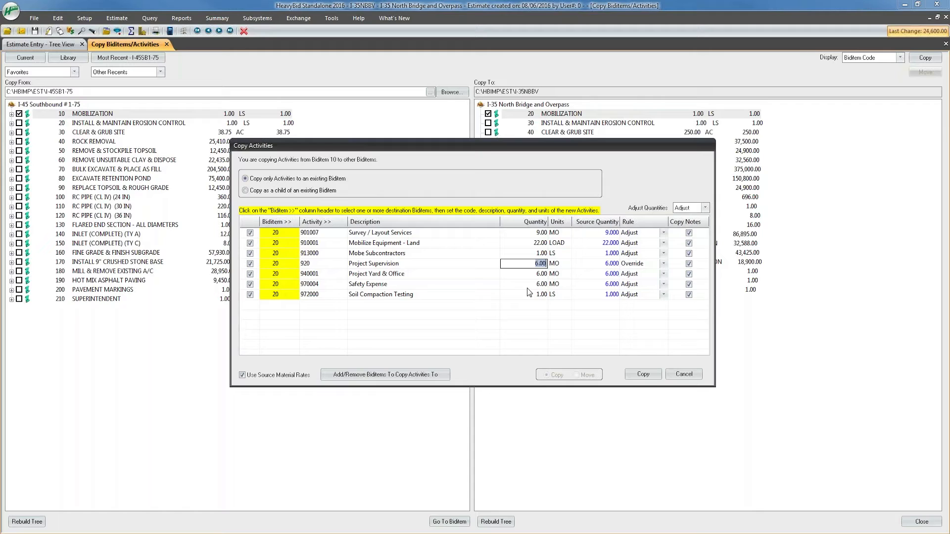
{"action": "key", "text": "Tab"}
Set the quantity rule to Same for Mobilize Equipment - Land, Mobe Subcontractors and Safety Expense
{"action": "left_click", "coordinate": [663, 245]}
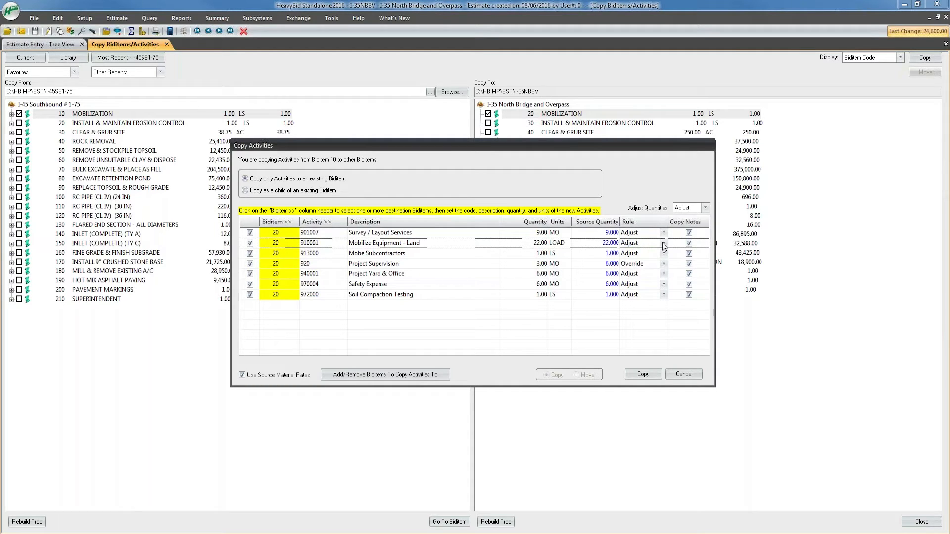
{"action": "left_click", "coordinate": [663, 244]}
{"action": "left_click", "coordinate": [645, 260]}
{"action": "left_click", "coordinate": [664, 254]}
{"action": "left_click", "coordinate": [664, 254]}
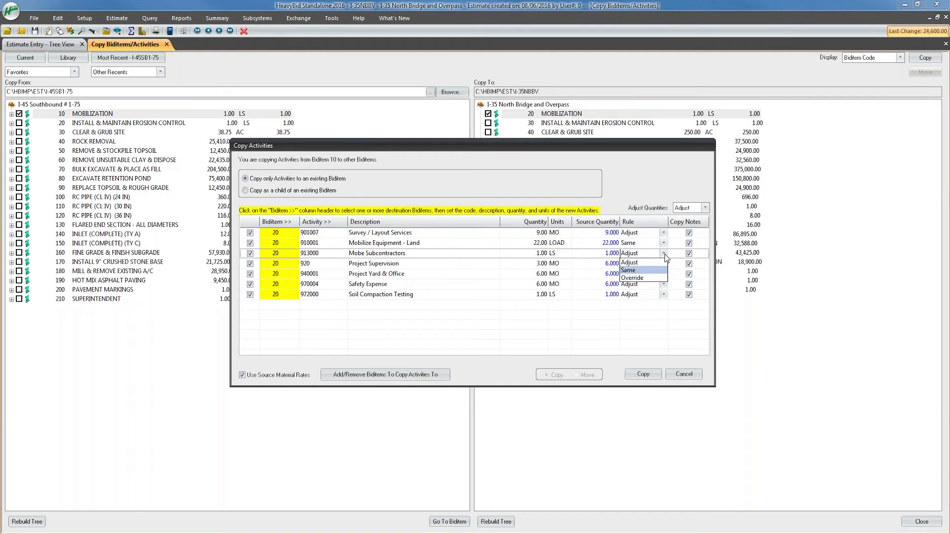
{"action": "left_click", "coordinate": [641, 270]}
{"action": "left_click", "coordinate": [663, 285]}
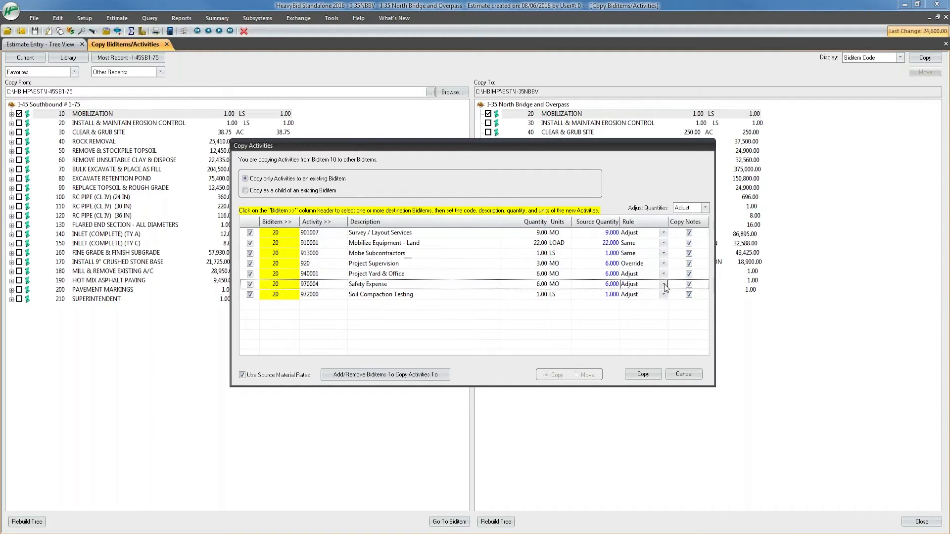
{"action": "left_click", "coordinate": [664, 285]}
{"action": "left_click", "coordinate": [646, 302]}
Keep Adjust Quantities at Adjust and copy the listed Mobilization activities from biditem 10 to biditem 20
{"action": "left_click", "coordinate": [705, 209]}
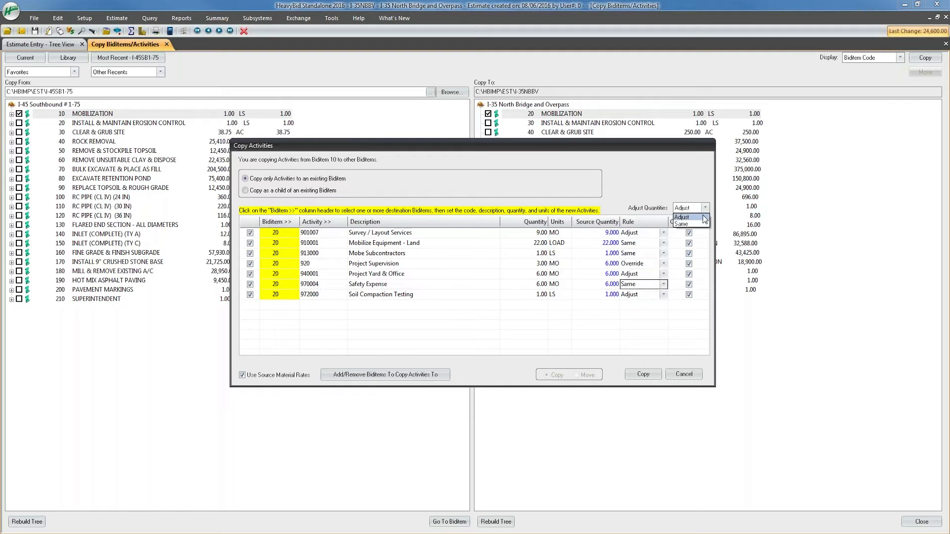
{"action": "left_click", "coordinate": [692, 219]}
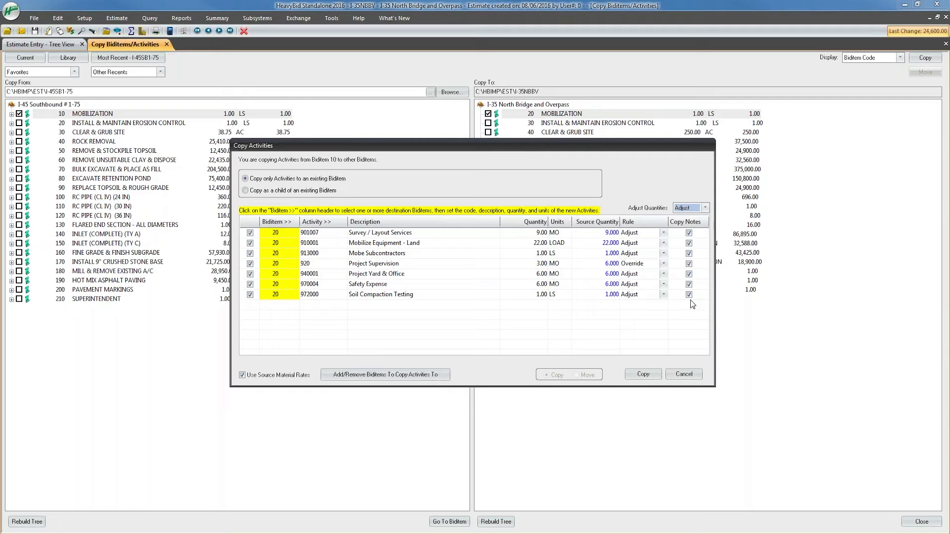
{"action": "left_click", "coordinate": [311, 264]}
{"action": "left_click", "coordinate": [643, 375]}
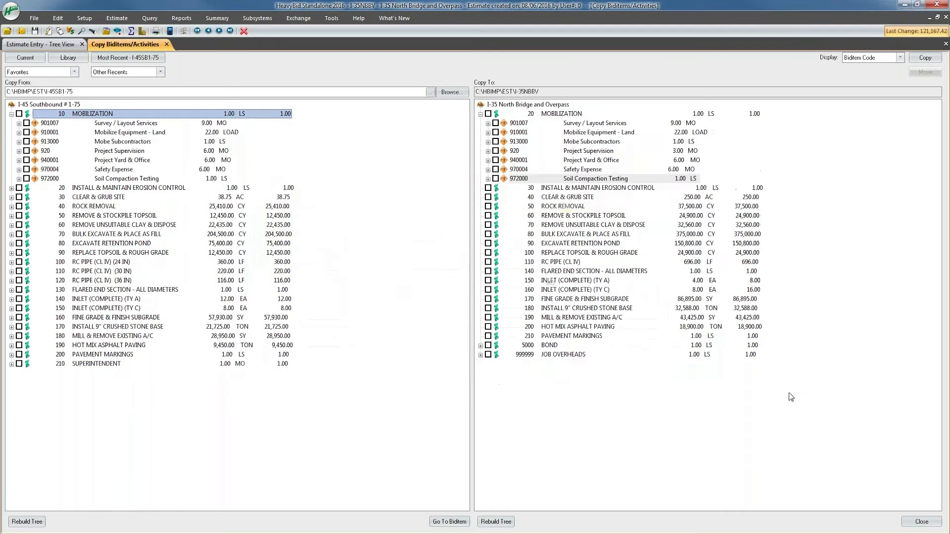
Compare the copied Mobilization activities, especially the Project Supervision quantity, with the source, and collapse both Mobilization biditems
{"action": "left_click", "coordinate": [517, 125]}
{"action": "left_click", "coordinate": [519, 141]}
{"action": "left_click", "coordinate": [521, 151]}
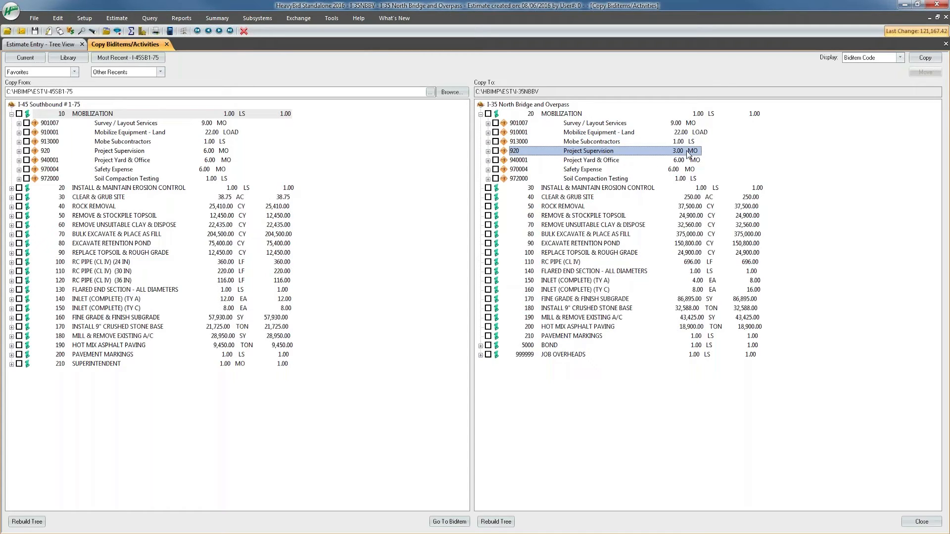
{"action": "left_click", "coordinate": [217, 152]}
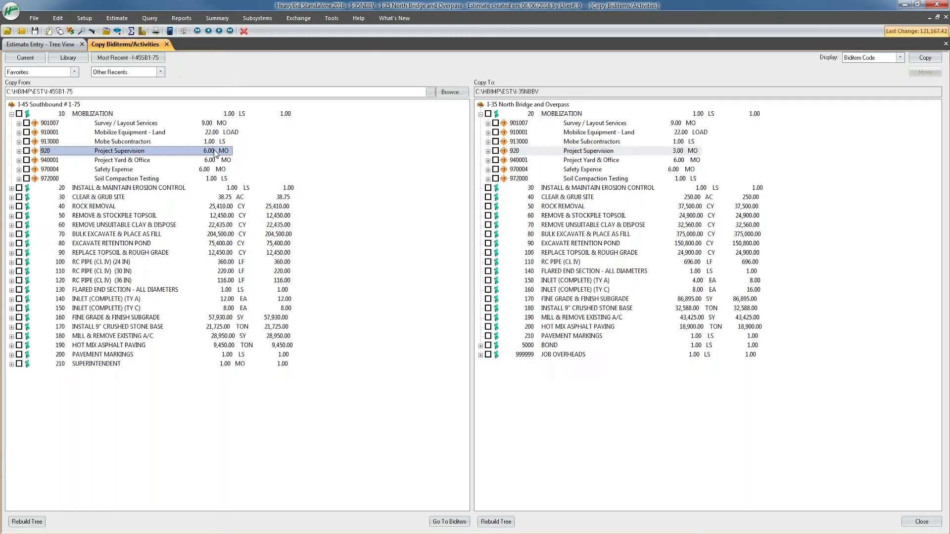
{"action": "left_click", "coordinate": [610, 153]}
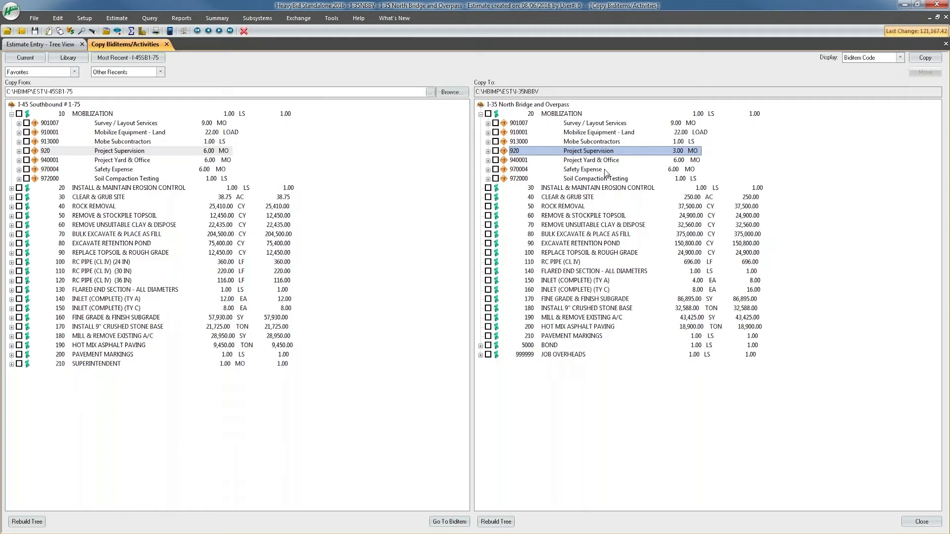
{"action": "left_click", "coordinate": [480, 115]}
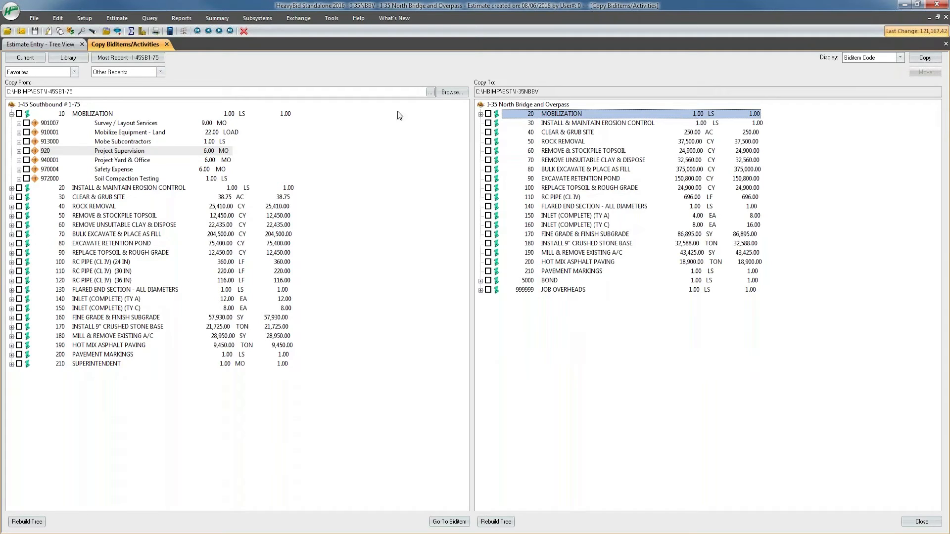
{"action": "left_click", "coordinate": [11, 114]}
Compare the Rock Removal biditem's quantity in the source estimate with that in the destination estimate
{"action": "left_click", "coordinate": [128, 144]}
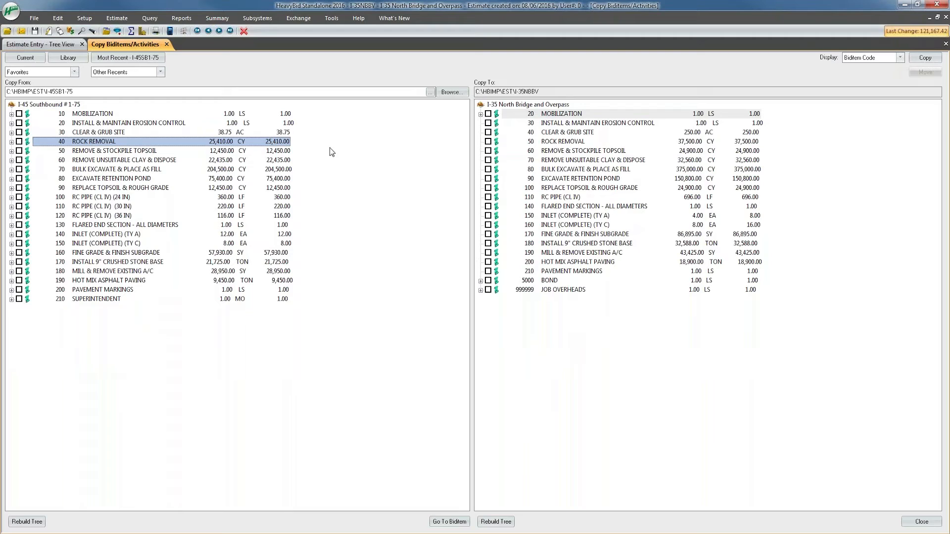
{"action": "left_click", "coordinate": [578, 142]}
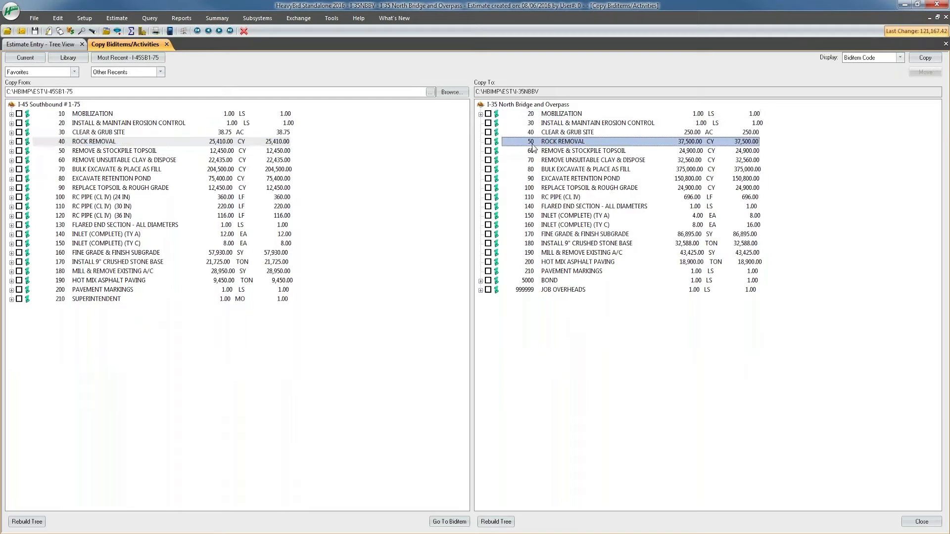
{"action": "left_click", "coordinate": [123, 142]}
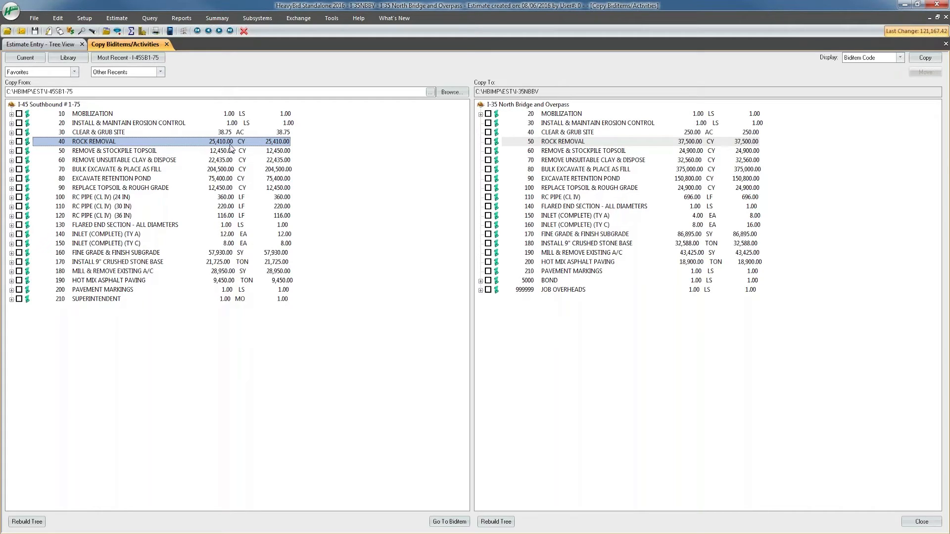
Examine the resources under Drill & Blast Rock and Load & Haul Rock & Dispose in the source Rock Removal biditem
{"action": "left_click", "coordinate": [12, 142]}
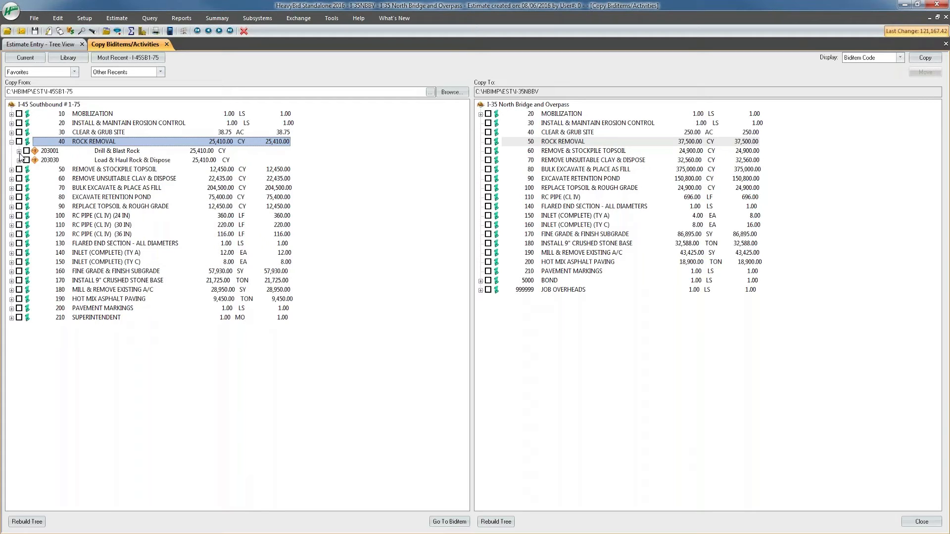
{"action": "left_click", "coordinate": [19, 152]}
{"action": "left_click", "coordinate": [18, 179]}
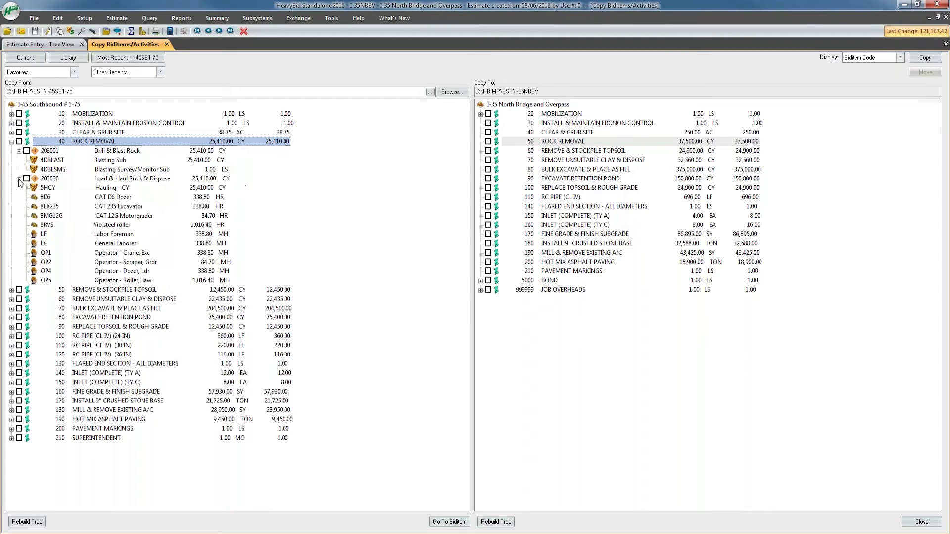
{"action": "left_click", "coordinate": [59, 207]}
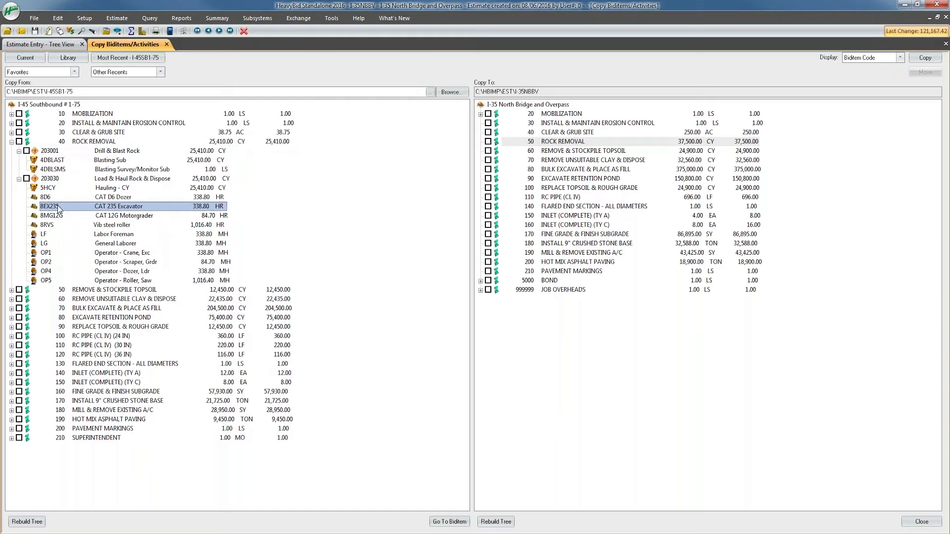
{"action": "left_click", "coordinate": [60, 261]}
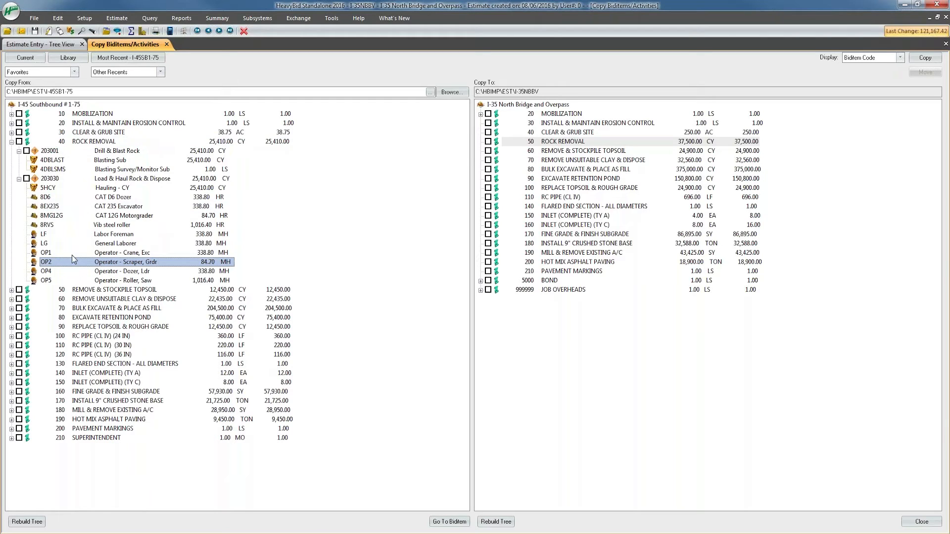
{"action": "left_click", "coordinate": [19, 179]}
{"action": "left_click", "coordinate": [20, 152]}
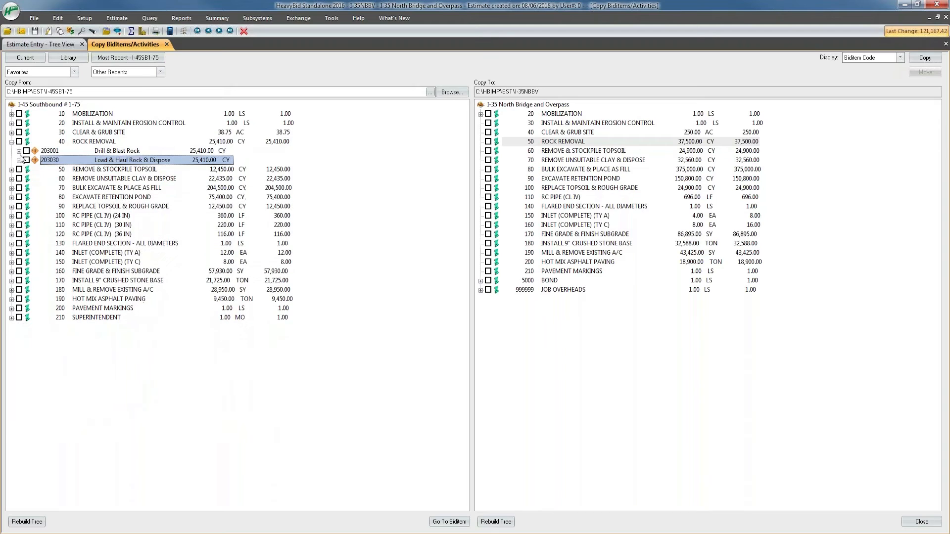
{"action": "left_click", "coordinate": [19, 151]}
{"action": "left_click", "coordinate": [19, 179]}
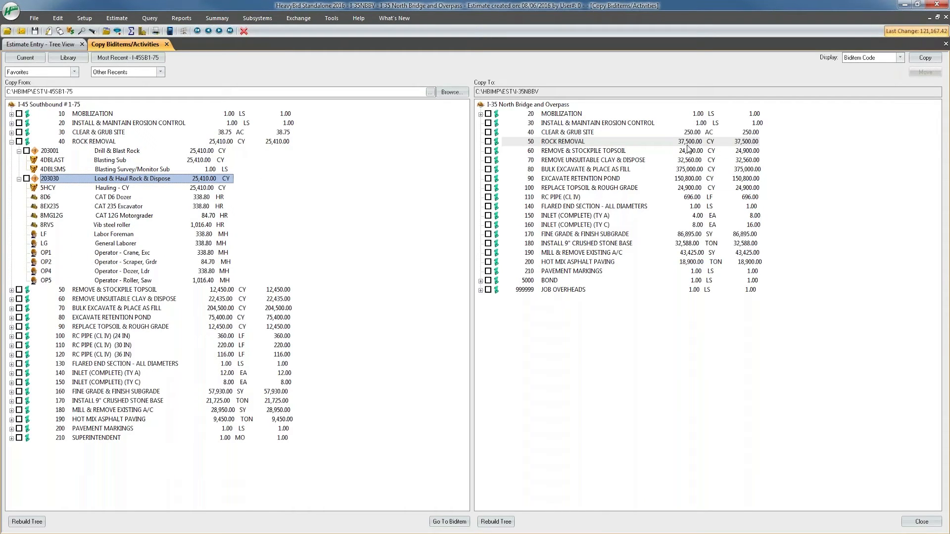
{"action": "left_click", "coordinate": [638, 143]}
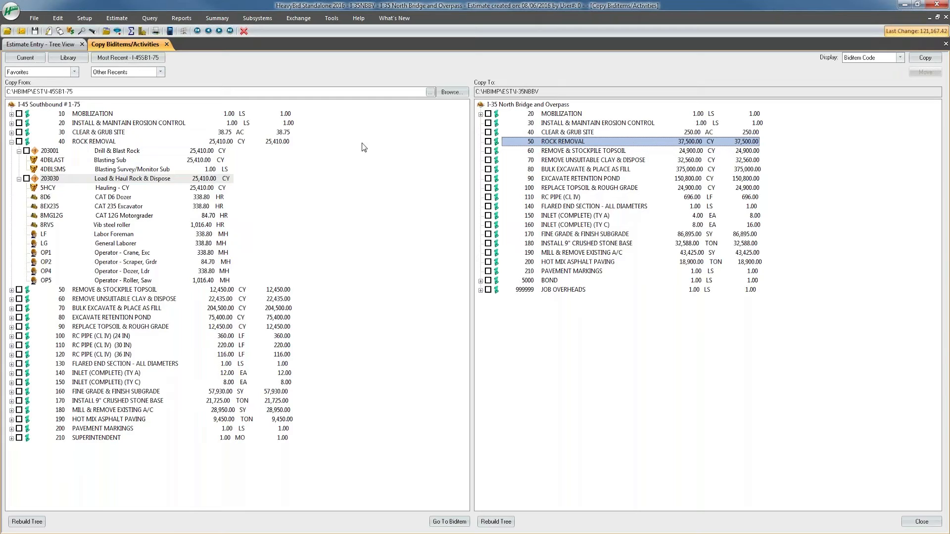
Copy both activities of source biditem 40 Rock Removal to destination biditem 50, keeping the Adjust quantity rule
{"action": "left_click", "coordinate": [18, 179]}
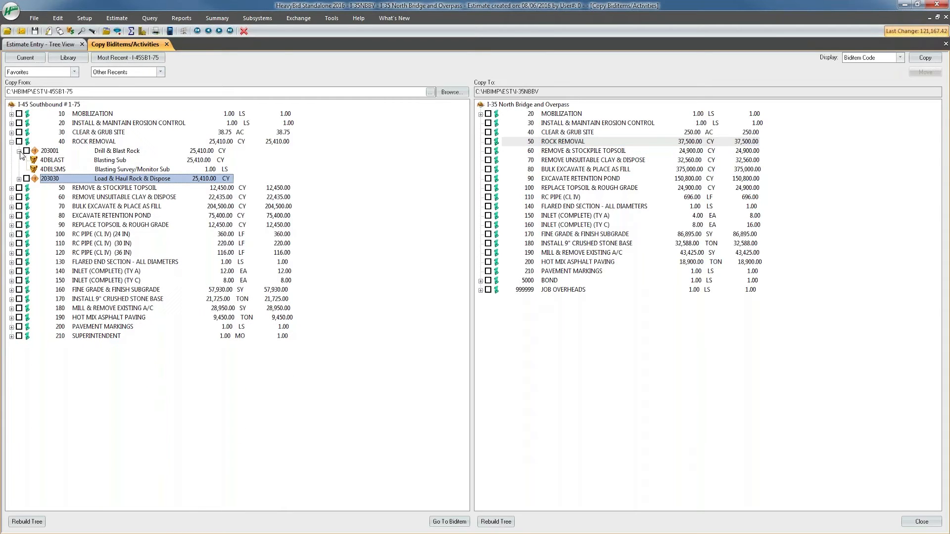
{"action": "left_click", "coordinate": [19, 150]}
{"action": "left_click", "coordinate": [11, 142]}
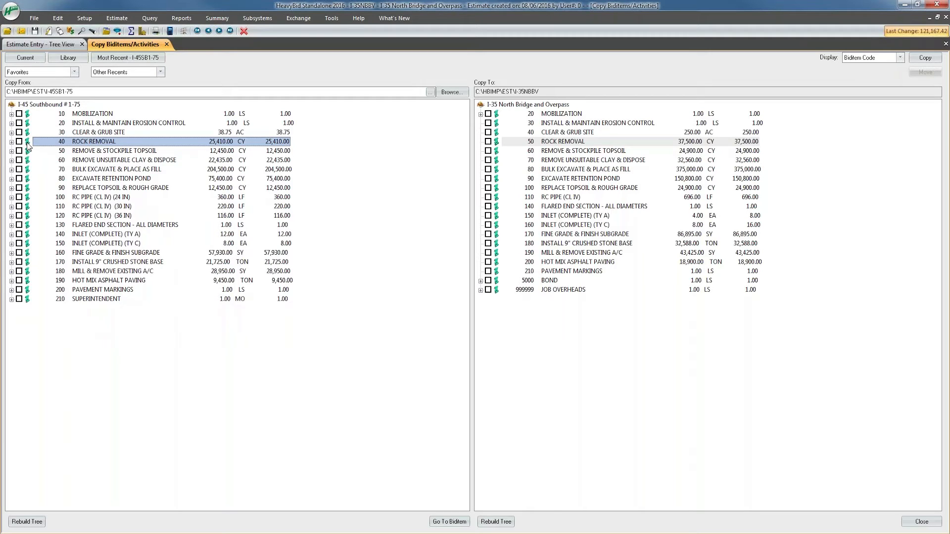
{"action": "left_click_drag", "start_coordinate": [27, 143], "coordinate": [553, 145]}
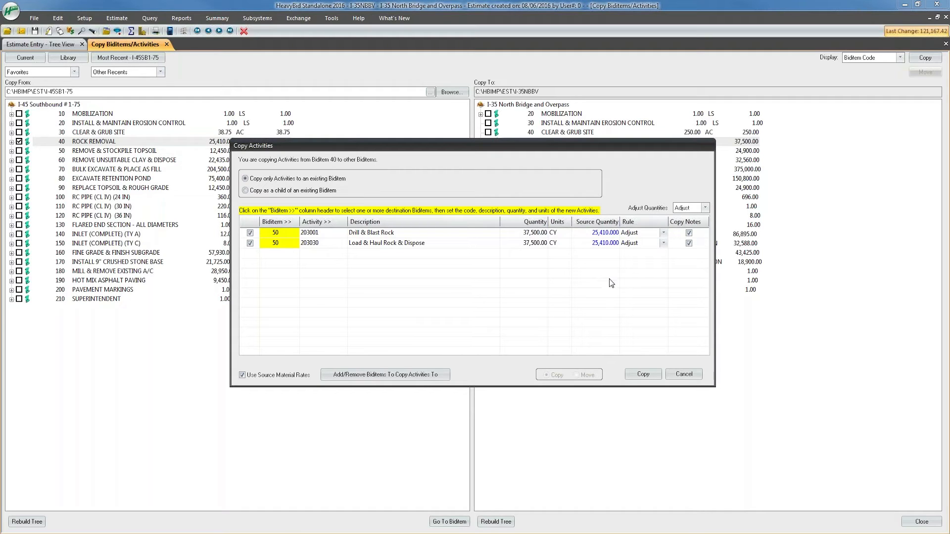
{"action": "left_click", "coordinate": [644, 375]}
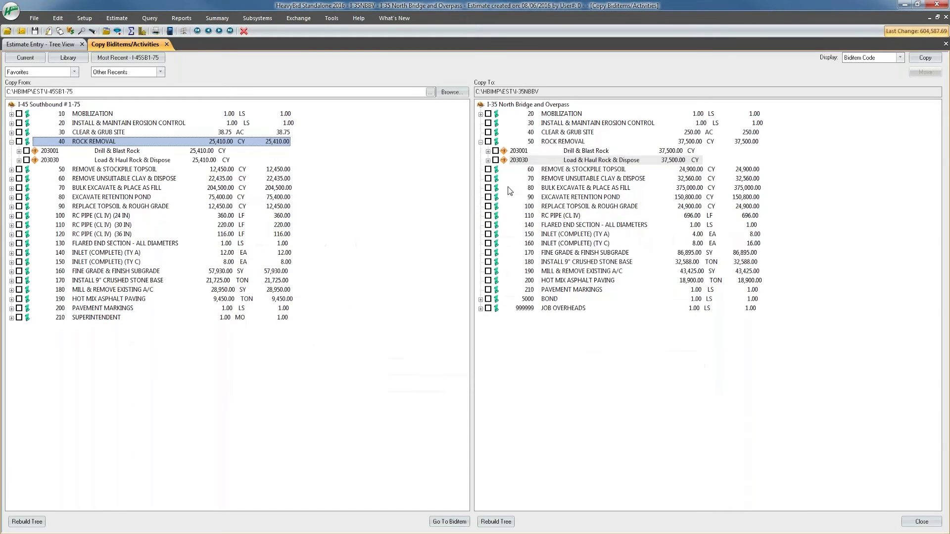
Compare the resource quantities of the copied Rock Removal activities with the source, including the OP1 crane operator hours
{"action": "left_click", "coordinate": [488, 151]}
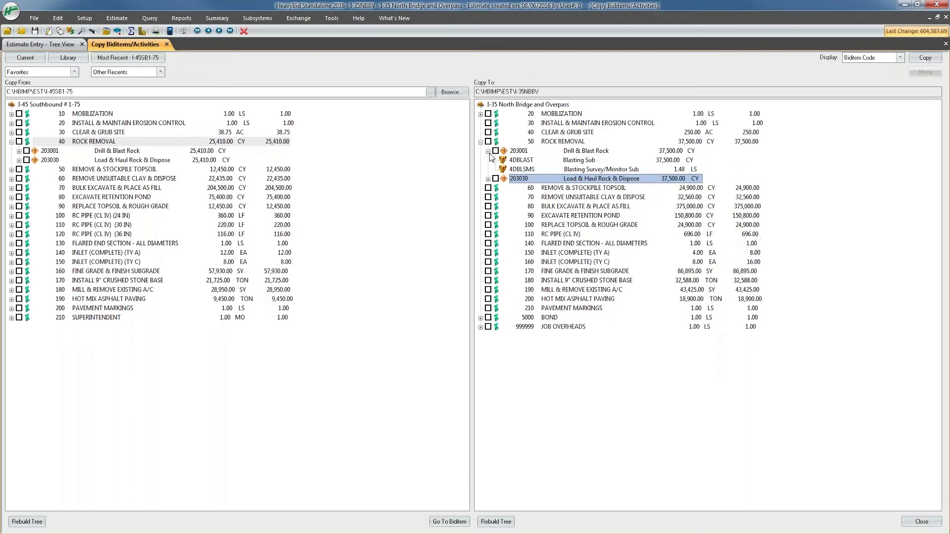
{"action": "left_click", "coordinate": [488, 178]}
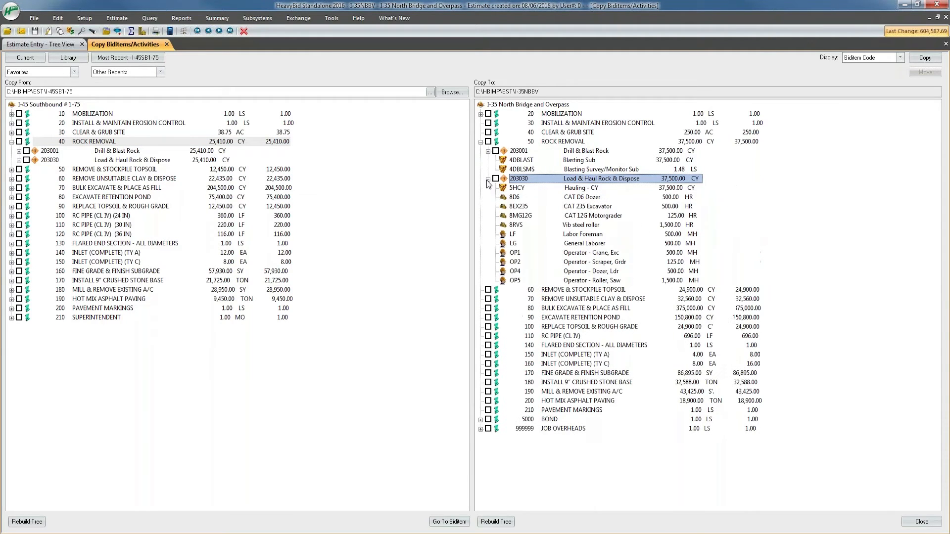
{"action": "left_click", "coordinate": [588, 244]}
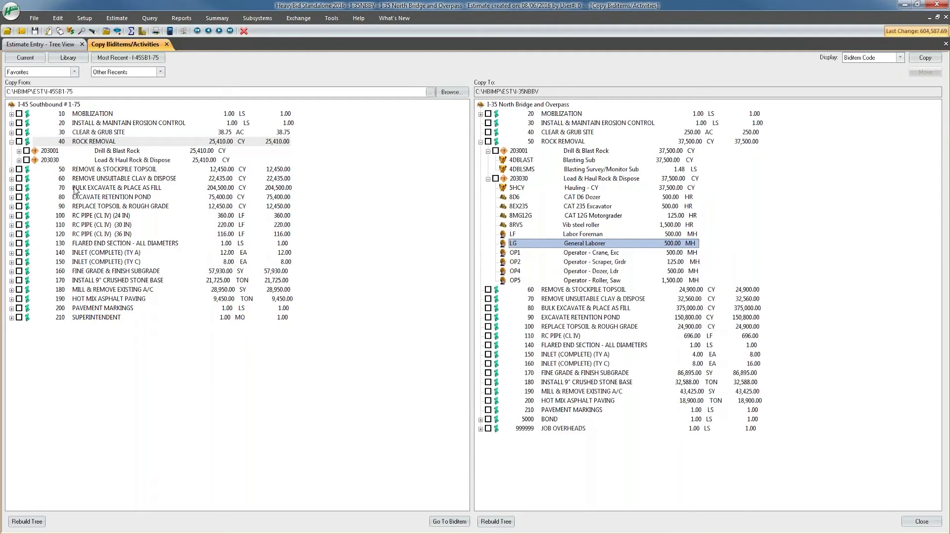
{"action": "left_click", "coordinate": [19, 160]}
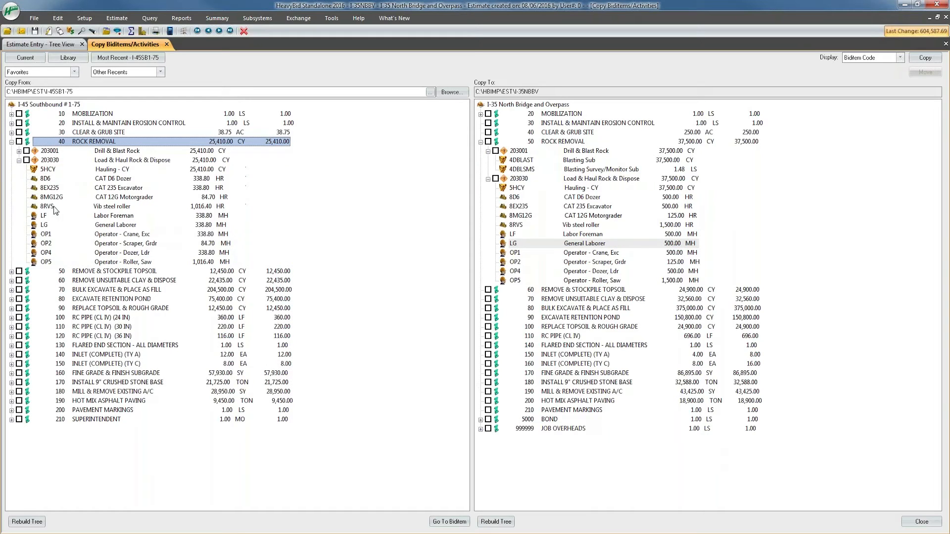
{"action": "left_click", "coordinate": [78, 236]}
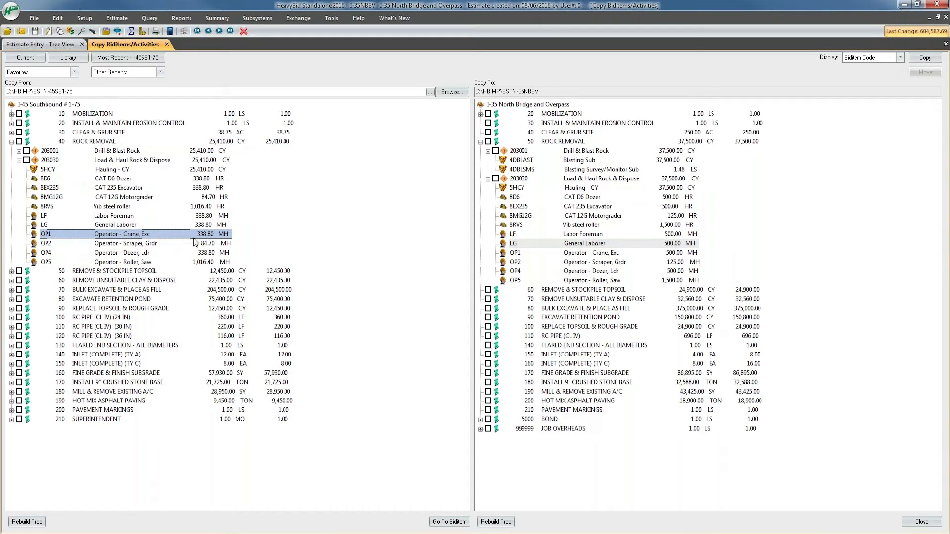
{"action": "left_click", "coordinate": [563, 253]}
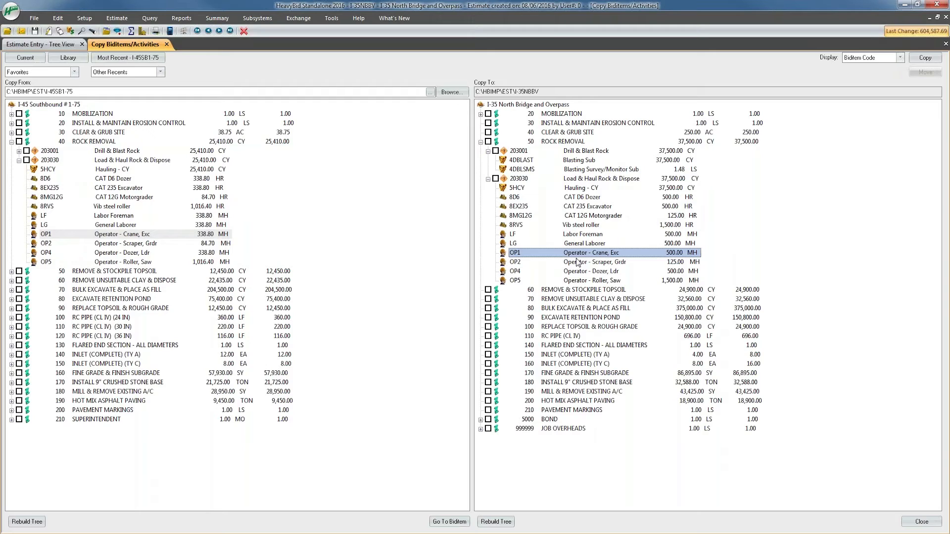
Collapse the Rock Removal biditem and its activities in both the destination and source estimates
{"action": "left_click", "coordinate": [488, 179]}
{"action": "left_click", "coordinate": [488, 179]}
{"action": "left_click", "coordinate": [488, 151]}
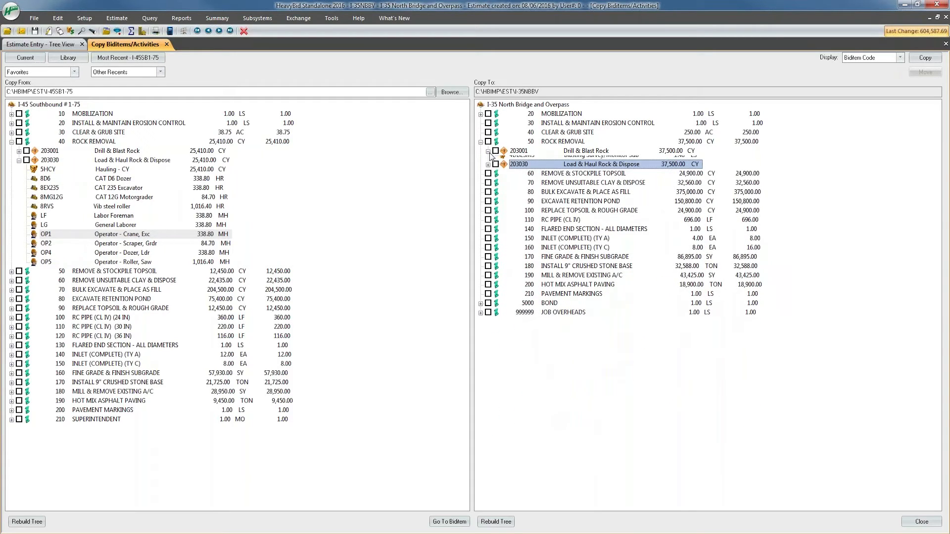
{"action": "left_click", "coordinate": [480, 142]}
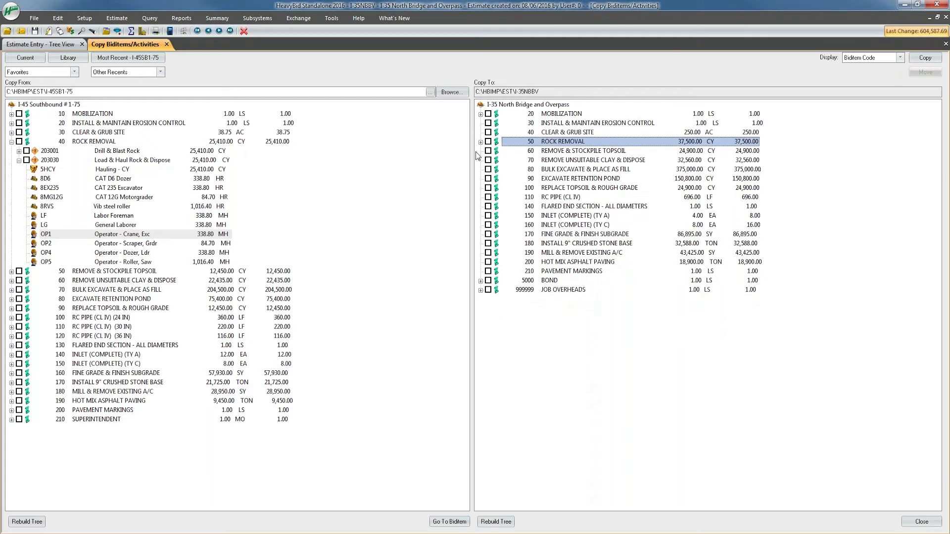
{"action": "left_click", "coordinate": [19, 161]}
{"action": "left_click", "coordinate": [11, 142]}
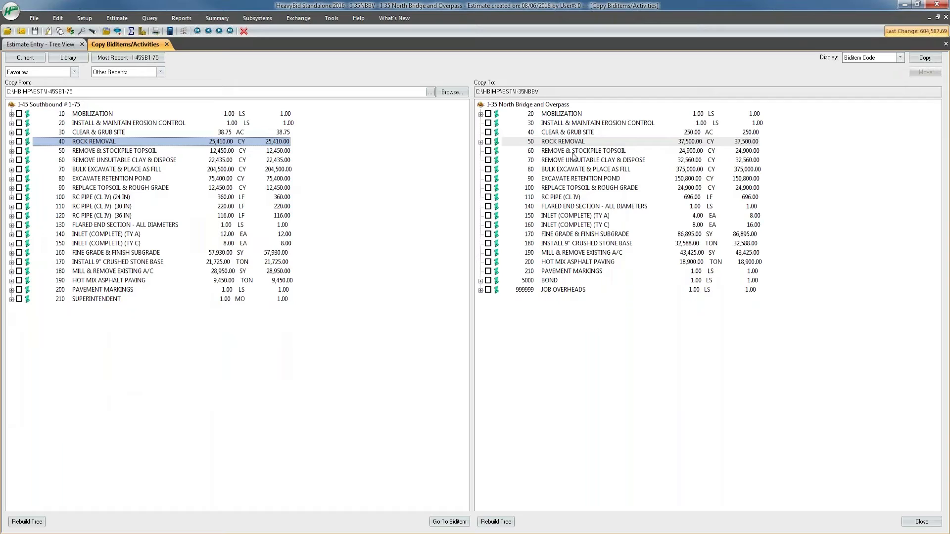
Compare the source RC Pipe (CL IV) biditems for 24, 30 and 36 IN with the destination's single RC Pipe (CL IV) biditem 110
{"action": "left_click", "coordinate": [105, 151]}
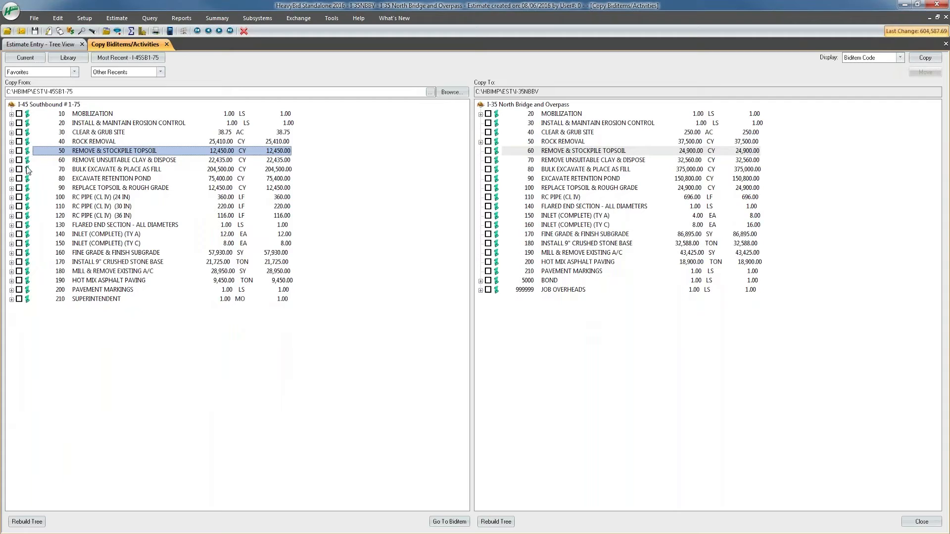
{"action": "left_click", "coordinate": [102, 206]}
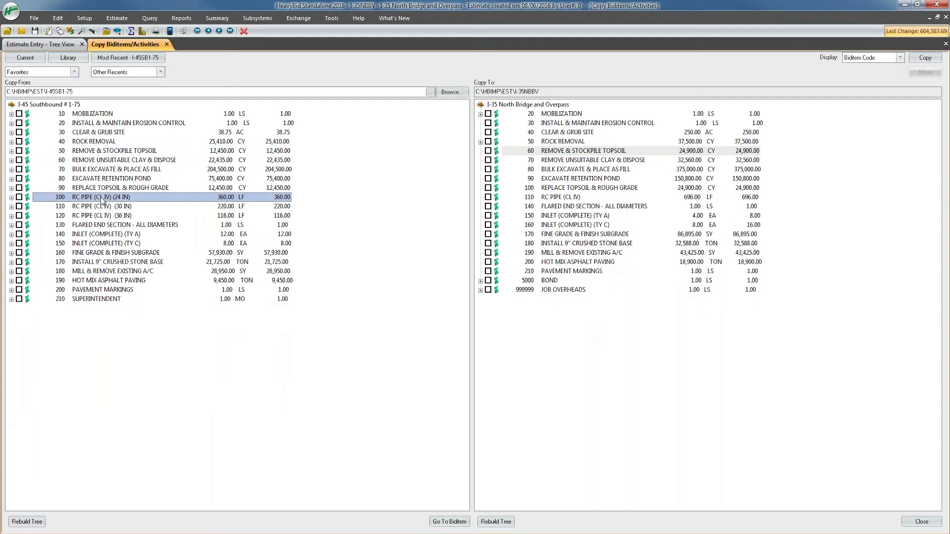
{"action": "left_click", "coordinate": [106, 215]}
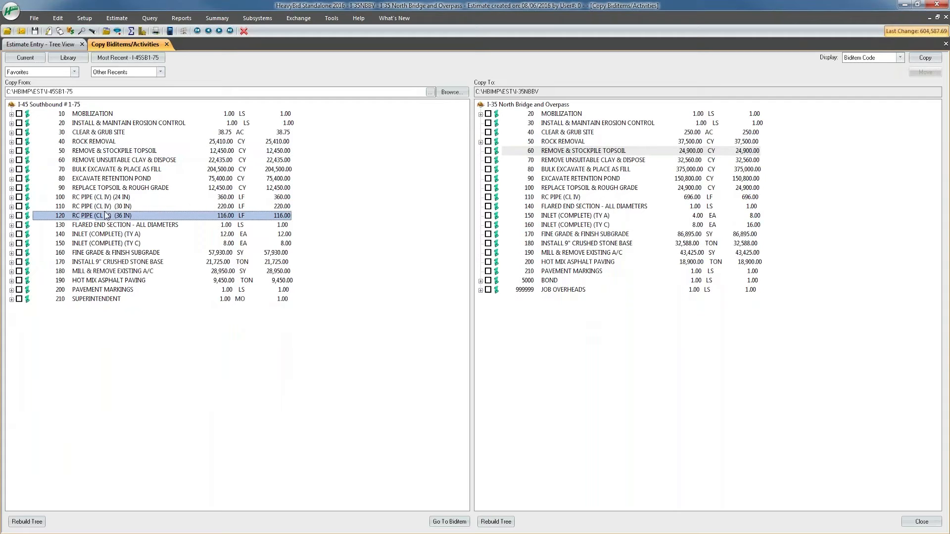
{"action": "left_click", "coordinate": [547, 198]}
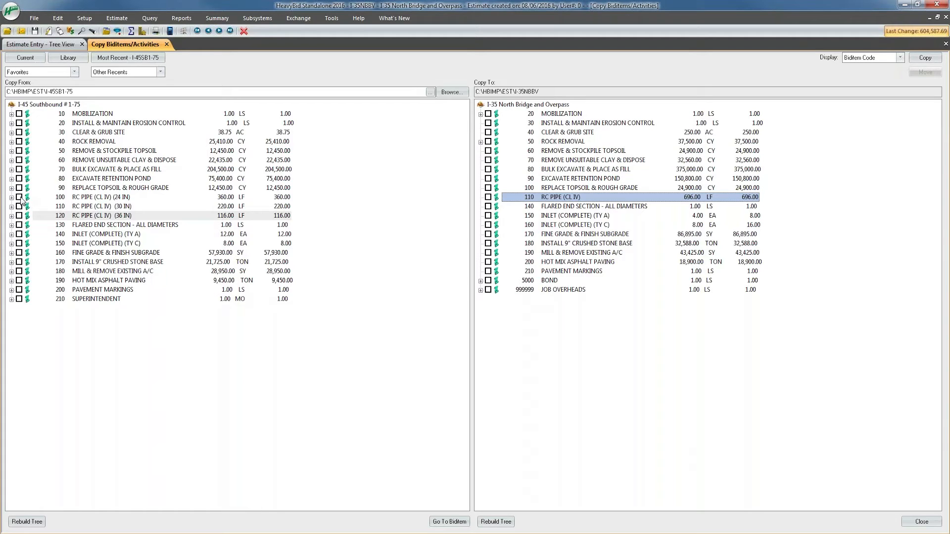
{"action": "left_click", "coordinate": [74, 199]}
{"action": "left_click", "coordinate": [106, 207]}
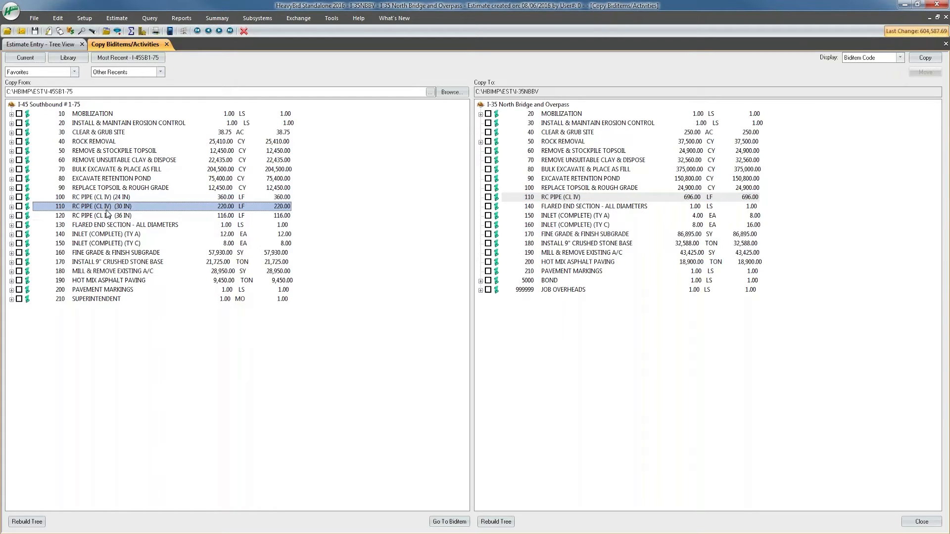
Select source biditems 100, 110 and 120, RC Pipe (CL IV) 24, 30 and 36 IN, for copying as children of destination biditem 110
{"action": "left_click", "coordinate": [109, 216]}
{"action": "left_click", "coordinate": [113, 199]}
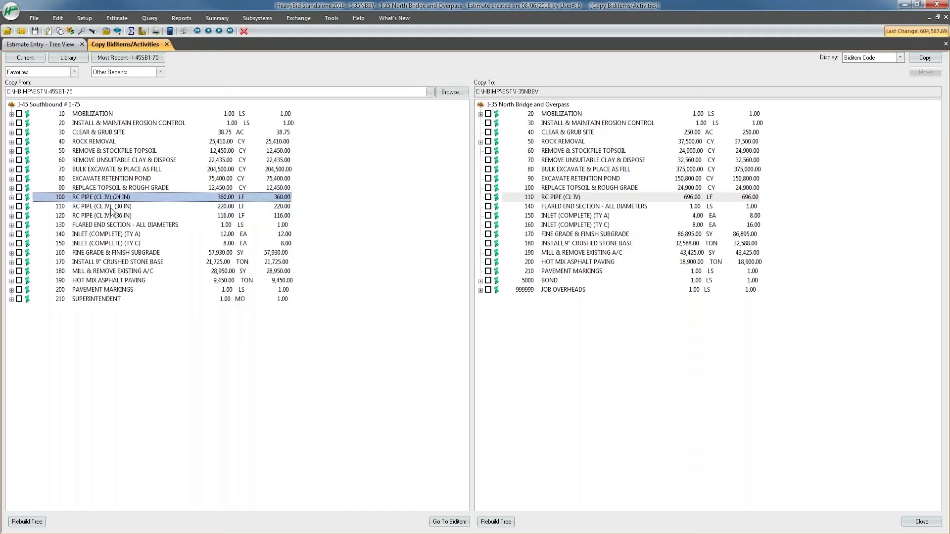
{"action": "left_click", "coordinate": [110, 207]}
{"action": "left_click", "coordinate": [111, 215]}
{"action": "left_click", "coordinate": [20, 197]}
{"action": "left_click", "coordinate": [20, 206]}
{"action": "left_click", "coordinate": [19, 215]}
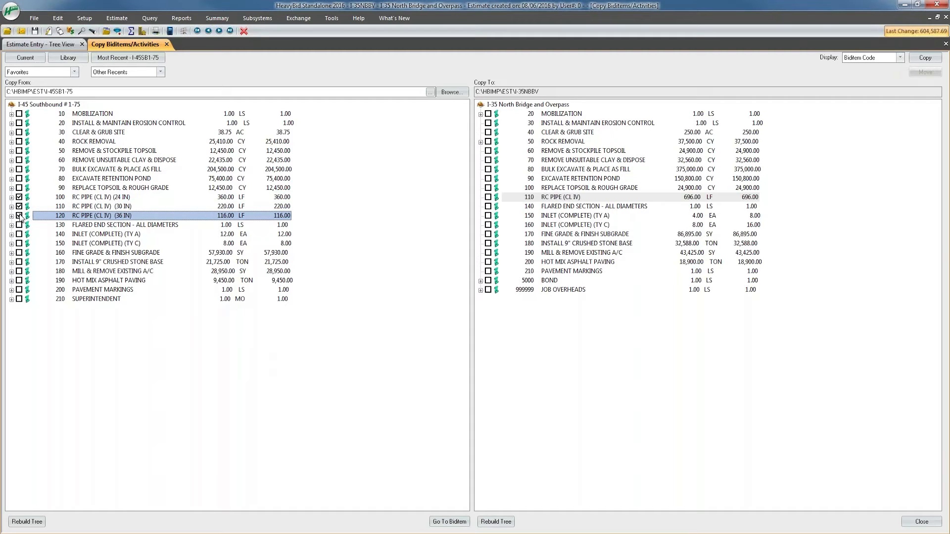
{"action": "left_click", "coordinate": [31, 207]}
{"action": "left_click_drag", "start_coordinate": [45, 208], "coordinate": [532, 198]}
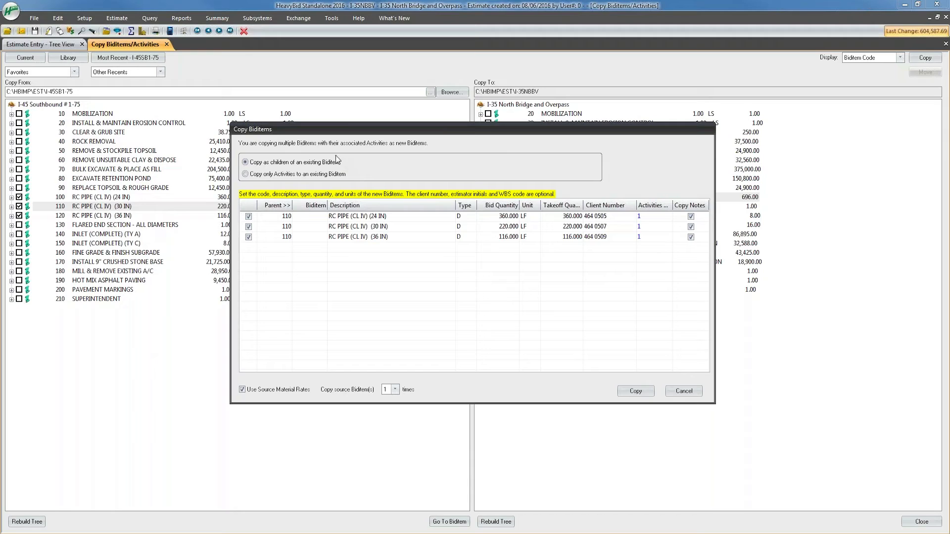
Assign codes 111, 112 and 113 to the new RC Pipe child biditems and copy them with their activities
{"action": "left_click", "coordinate": [315, 217]}
{"action": "type", "text": "111"}
{"action": "key", "text": "Return"}
{"action": "type", "text": "112"}
{"action": "key", "text": "Return"}
{"action": "left_click", "coordinate": [320, 217]}
{"action": "left_click", "coordinate": [321, 228]}
{"action": "left_click", "coordinate": [321, 238]}
{"action": "left_click", "coordinate": [636, 391]}
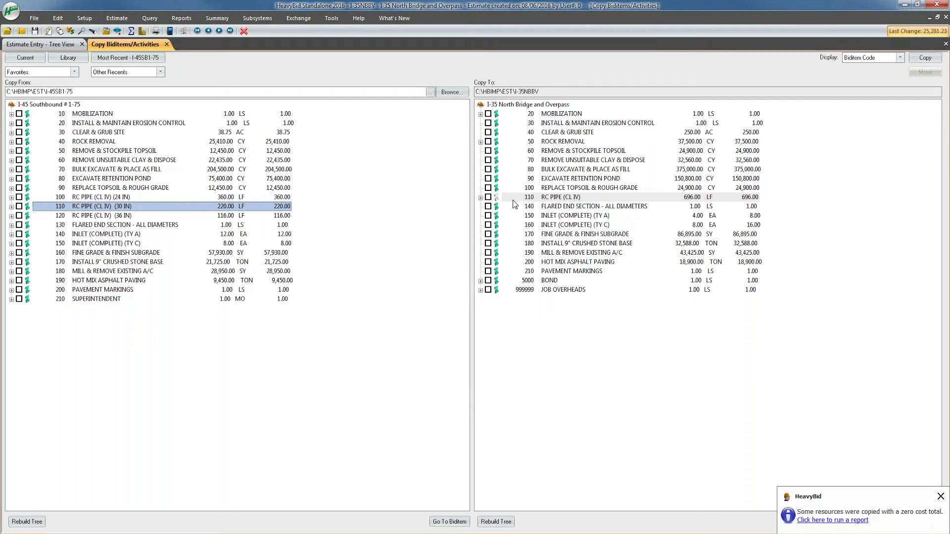
Examine the child biditems copied under destination biditem 110 and the activity inside biditem 111, leaving the branch collapsed
{"action": "left_click", "coordinate": [497, 198]}
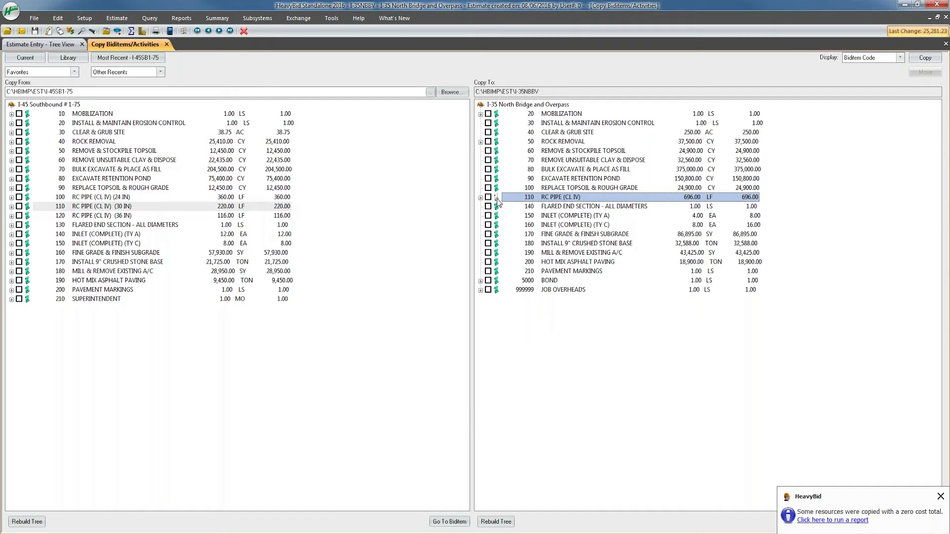
{"action": "left_click", "coordinate": [481, 197]}
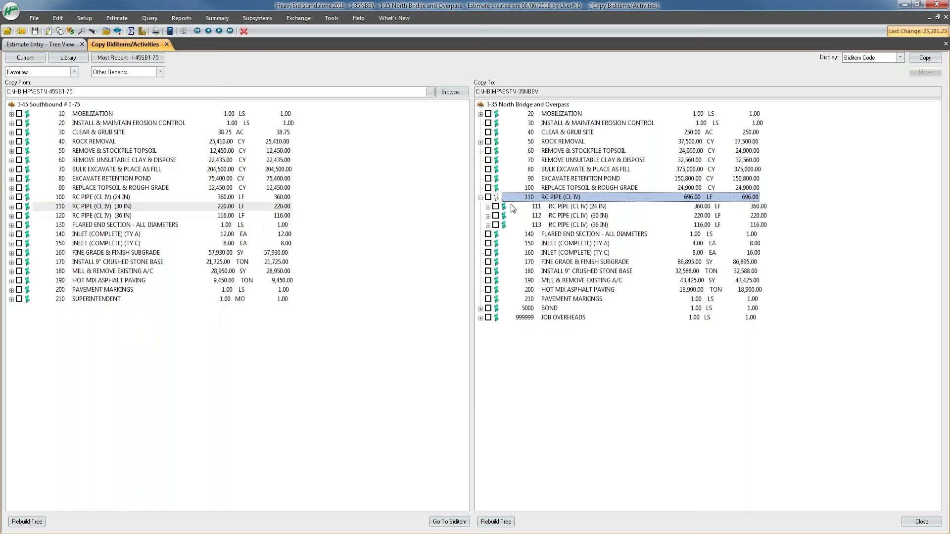
{"action": "left_click", "coordinate": [513, 207]}
{"action": "key", "text": "Down"}
{"action": "key", "text": "Down"}
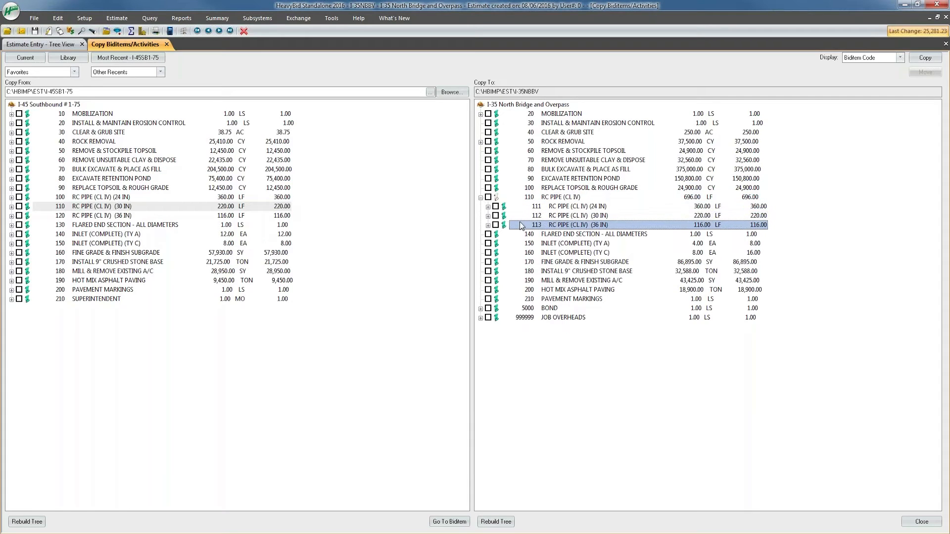
{"action": "left_click", "coordinate": [488, 206]}
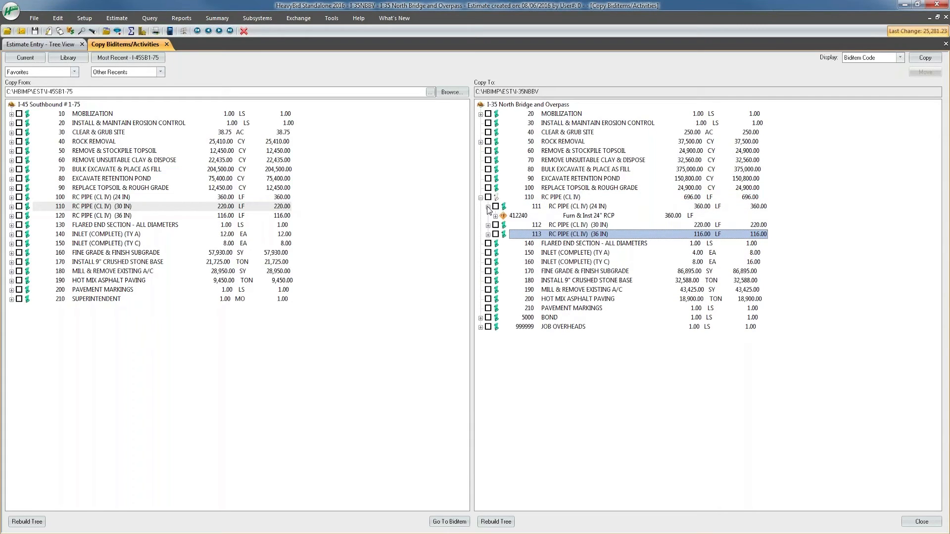
{"action": "left_click", "coordinate": [515, 215]}
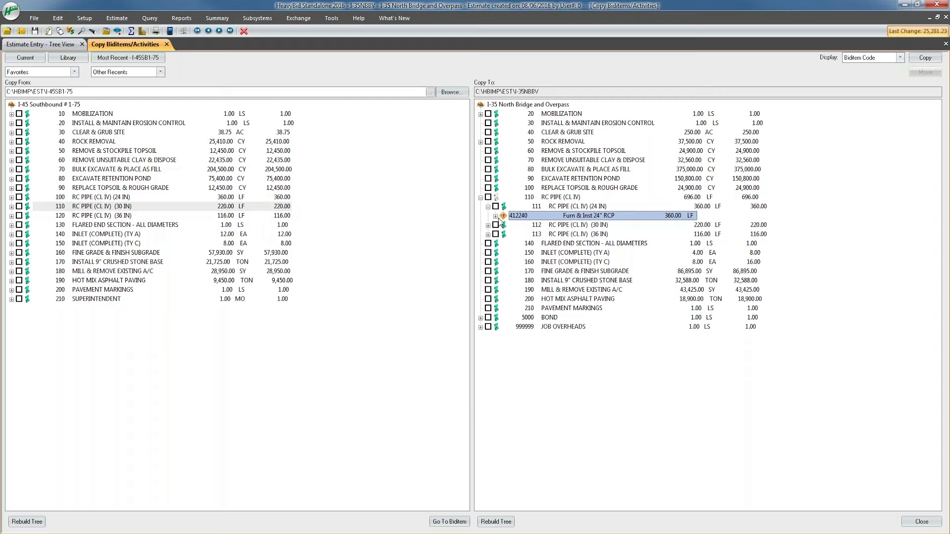
{"action": "left_click", "coordinate": [488, 207]}
{"action": "key", "text": "Left"}
{"action": "key", "text": "Left"}
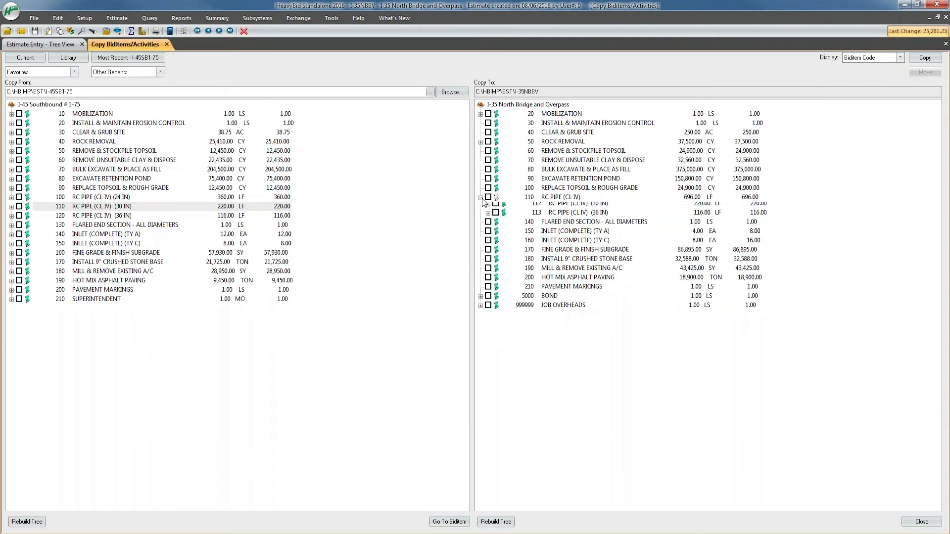
{"action": "left_click", "coordinate": [561, 207]}
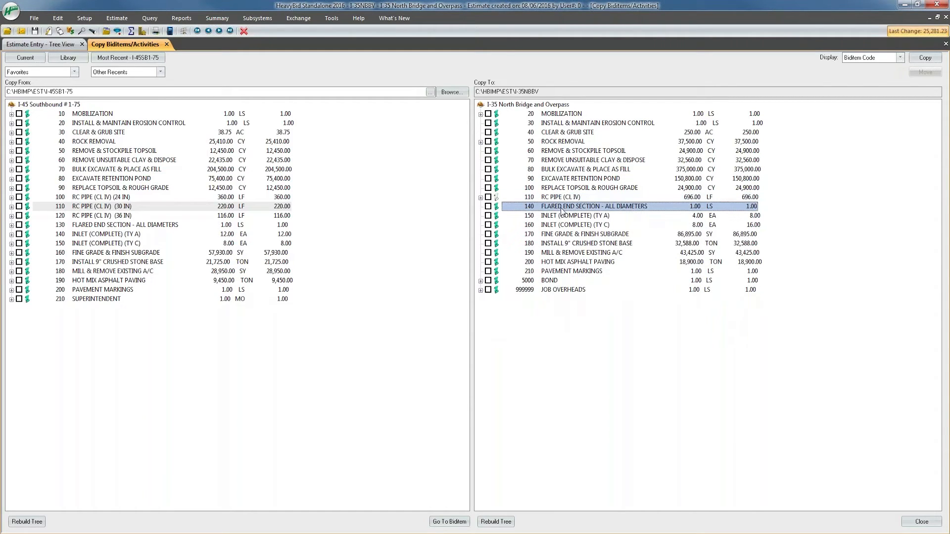
{"action": "left_click", "coordinate": [568, 198]}
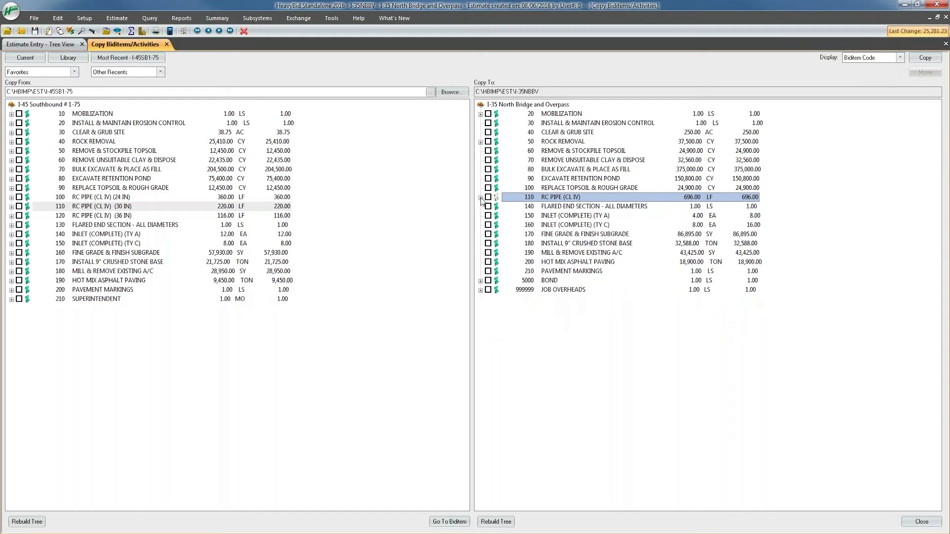
{"action": "left_click", "coordinate": [563, 189]}
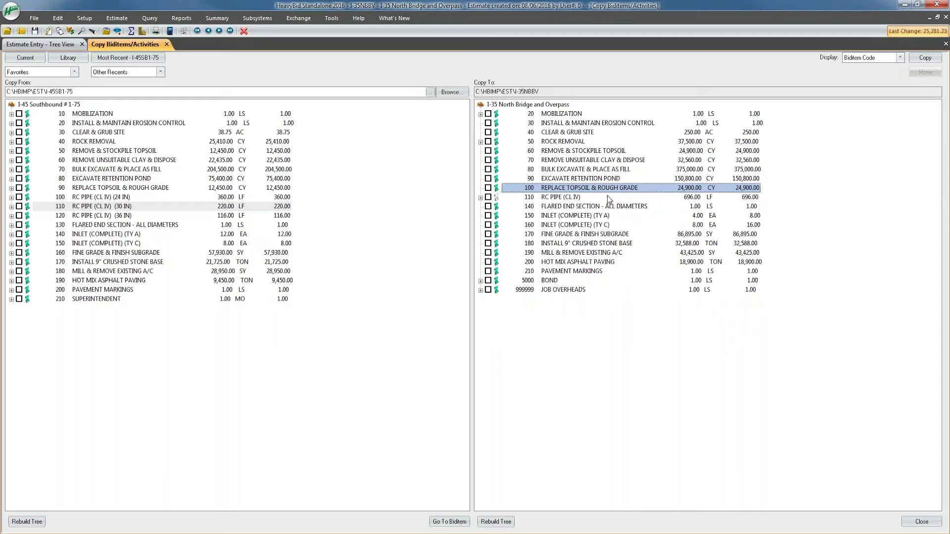
{"action": "left_click", "coordinate": [607, 200]}
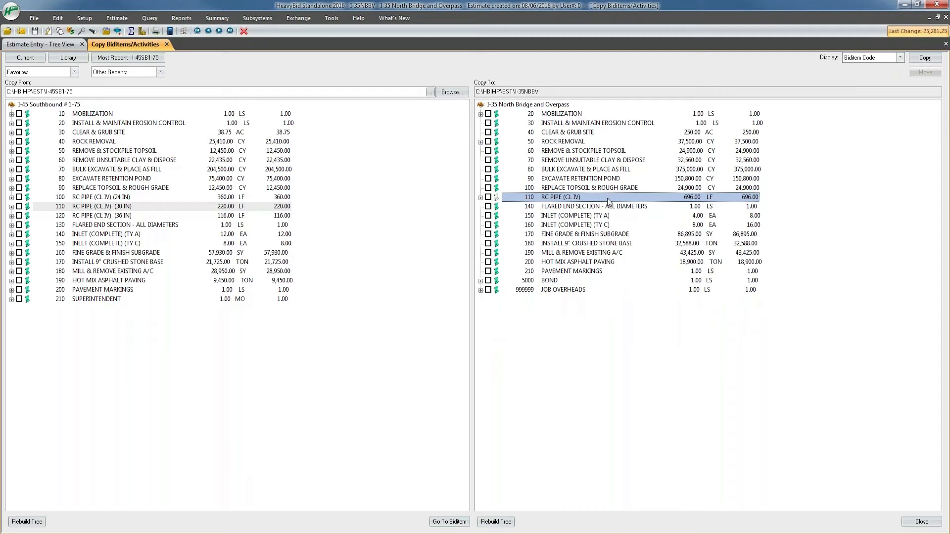
{"action": "left_click", "coordinate": [555, 208]}
{"action": "left_click", "coordinate": [480, 197]}
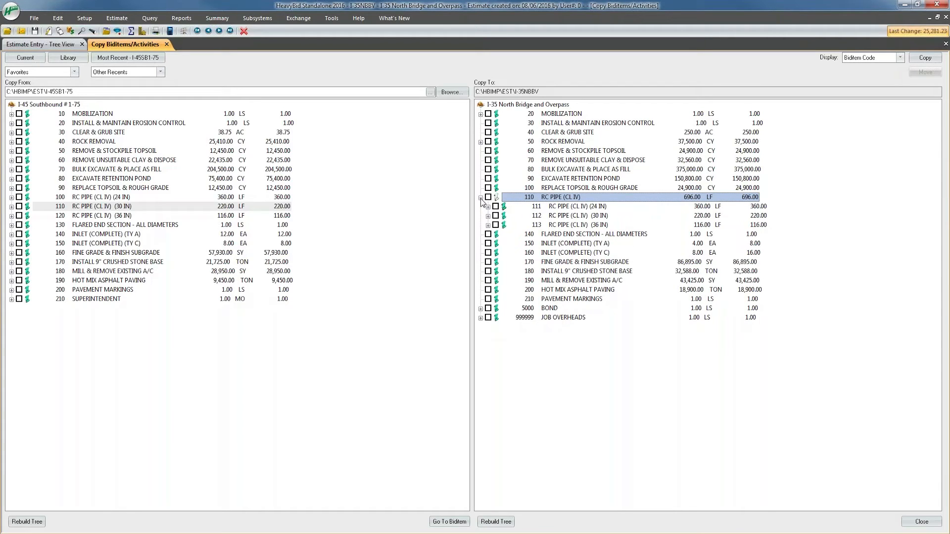
{"action": "left_click", "coordinate": [481, 197]}
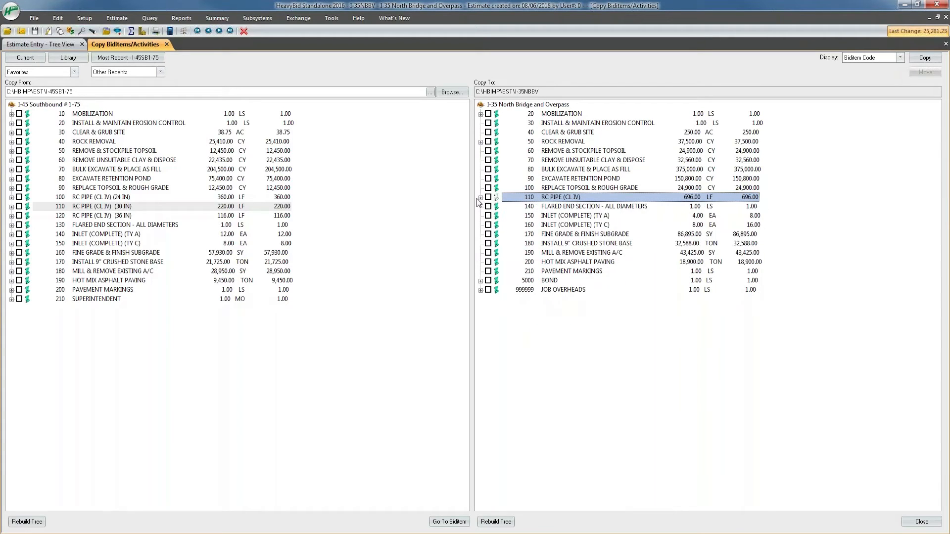
Try to copy only the activities of the three source RC Pipe (CL IV) biditems to destination biditem 100
{"action": "left_click", "coordinate": [20, 196]}
{"action": "left_click", "coordinate": [19, 207]}
{"action": "left_click", "coordinate": [19, 216]}
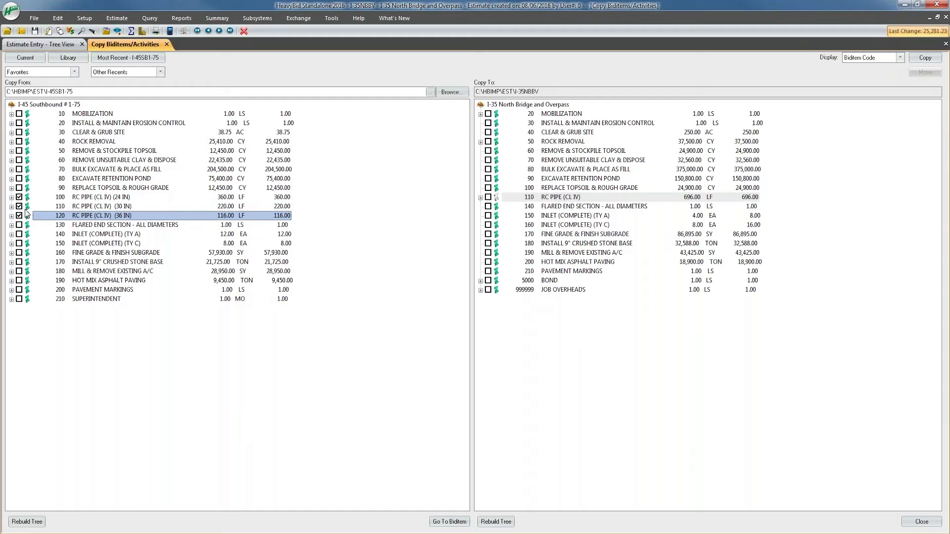
{"action": "left_click_drag", "start_coordinate": [28, 207], "coordinate": [505, 186]}
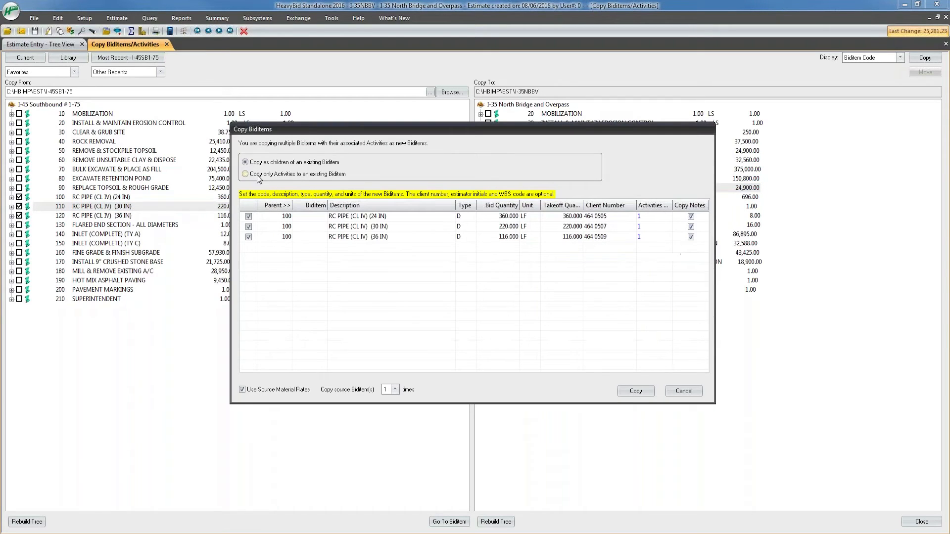
{"action": "left_click", "coordinate": [257, 175]}
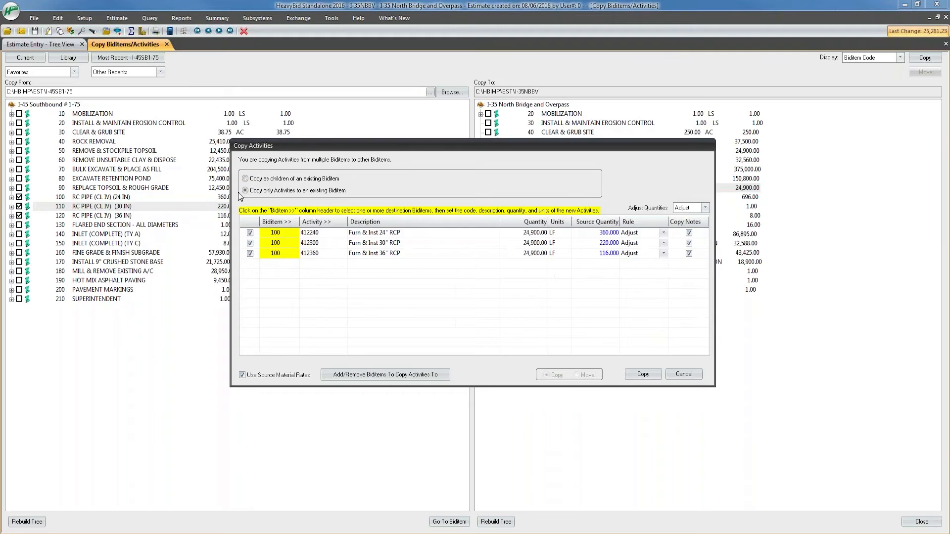
Try out the editable code, quantity and description of the Furn & Inst 30" RCP activity before copying
{"action": "left_click", "coordinate": [320, 243]}
{"action": "left_click", "coordinate": [322, 253]}
{"action": "left_click", "coordinate": [327, 245]}
{"action": "key", "text": "Tab"}
{"action": "left_click", "coordinate": [333, 244]}
{"action": "left_click", "coordinate": [524, 246]}
{"action": "left_click", "coordinate": [430, 243]}
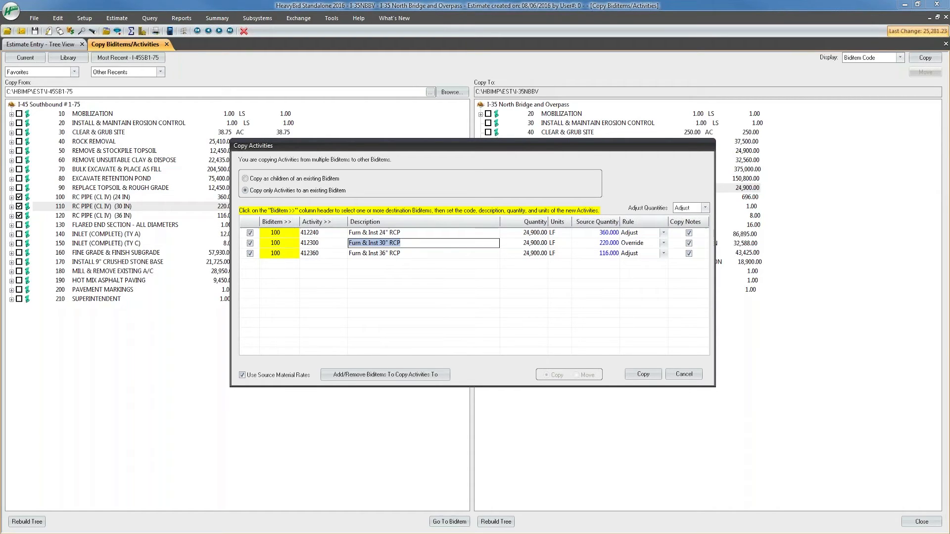
Replace activity 412300 with 410003 Furn & Inst 18" RCP from the activity codebook, and cancel the activity copy
{"action": "left_click", "coordinate": [321, 224]}
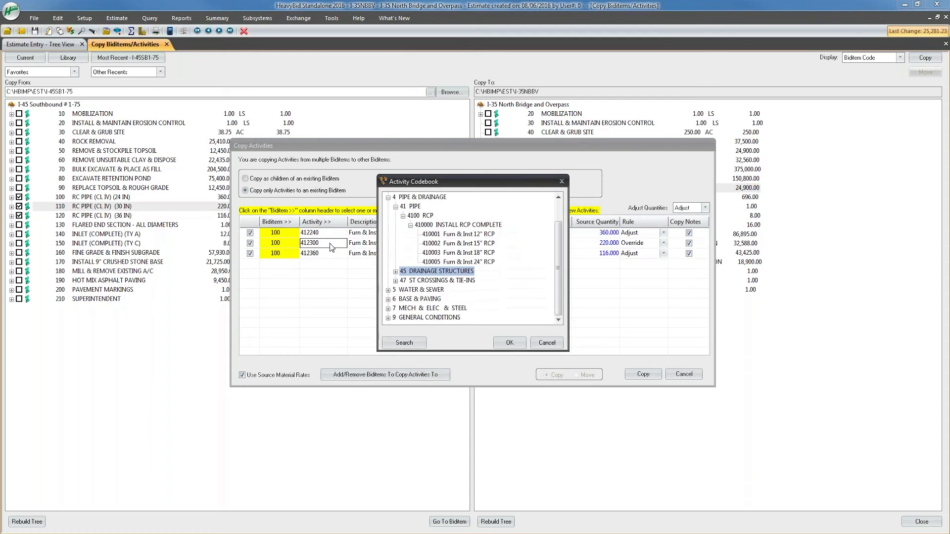
{"action": "left_click", "coordinate": [331, 245]}
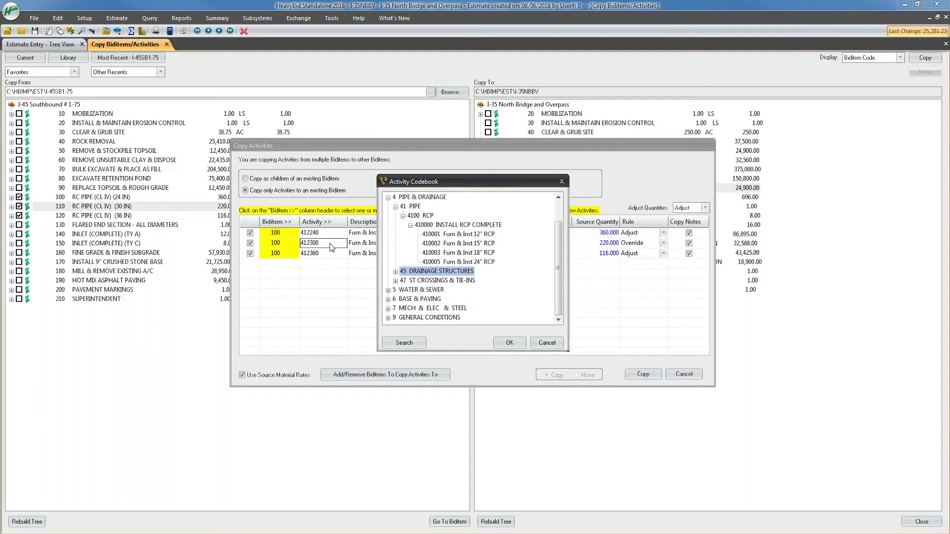
{"action": "left_click", "coordinate": [329, 222]}
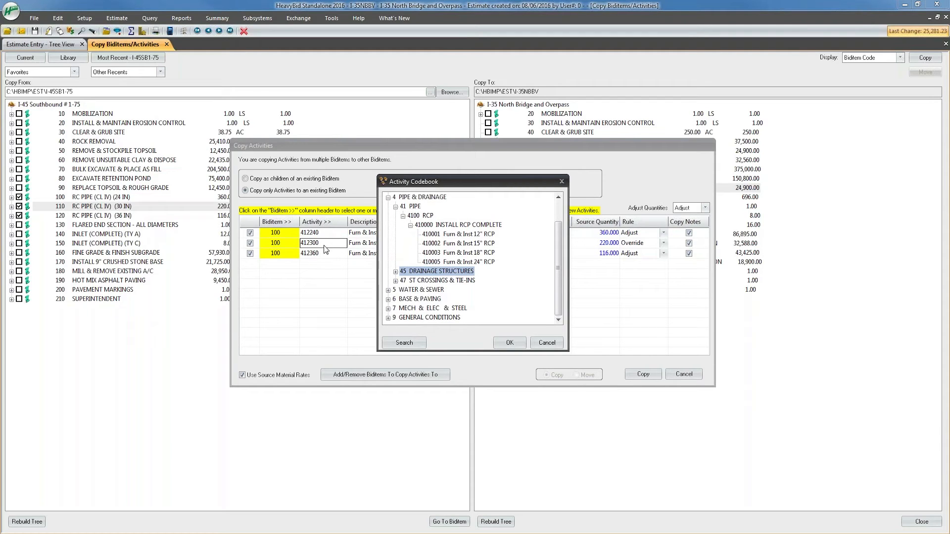
{"action": "double_click", "coordinate": [458, 253]}
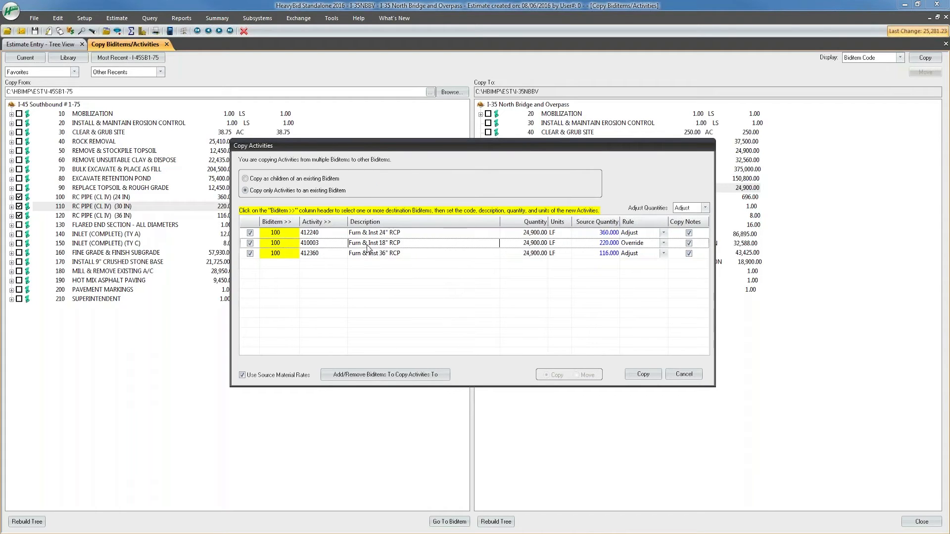
{"action": "left_click", "coordinate": [386, 243]}
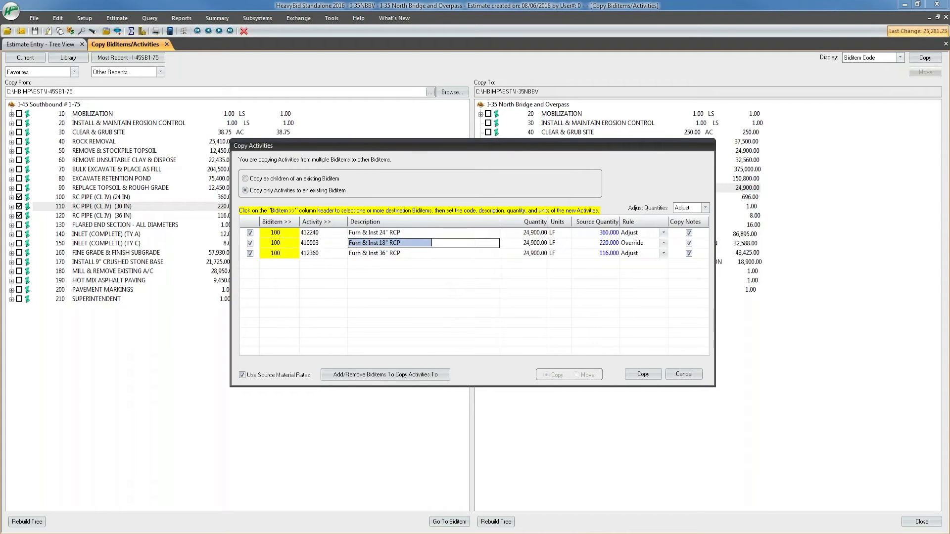
{"action": "left_click", "coordinate": [307, 243]}
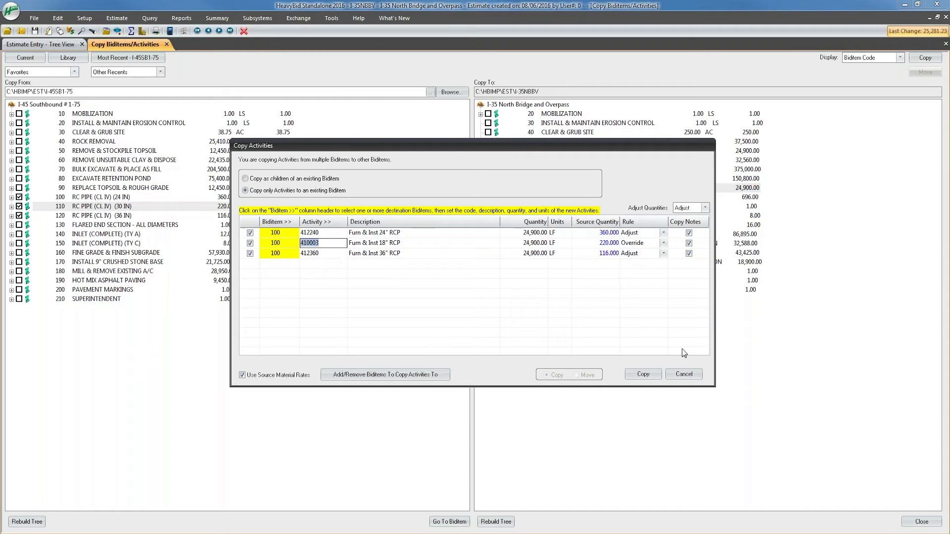
{"action": "left_click", "coordinate": [683, 374]}
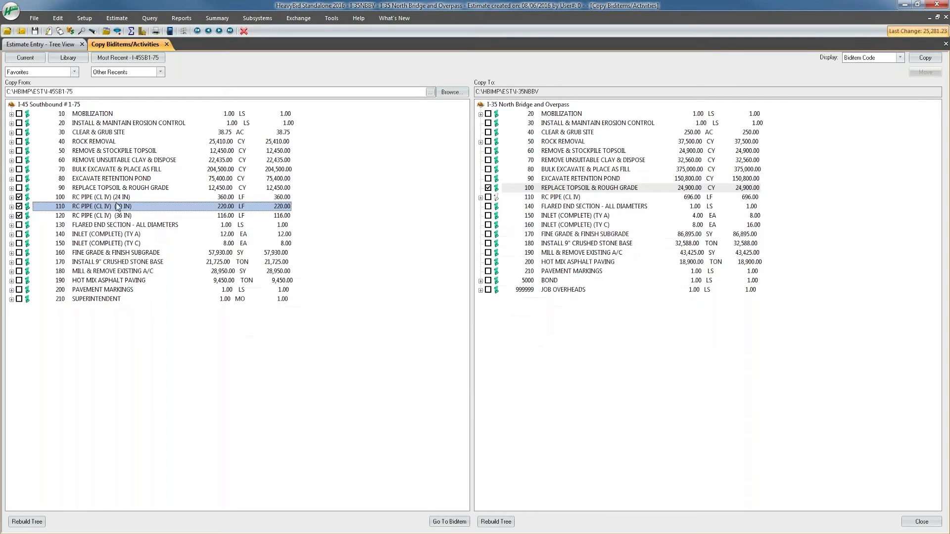
Clear the selection of the three source RC Pipe (CL IV) biditems and of destination biditem 100 Replace Topsoil & Rough Grade
{"action": "left_click", "coordinate": [19, 207]}
{"action": "left_click", "coordinate": [19, 216]}
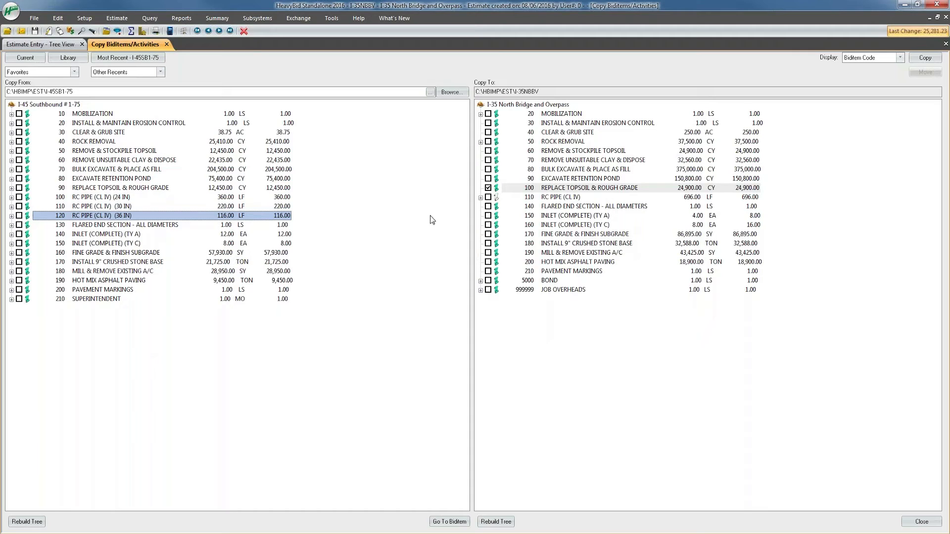
{"action": "left_click", "coordinate": [480, 198]}
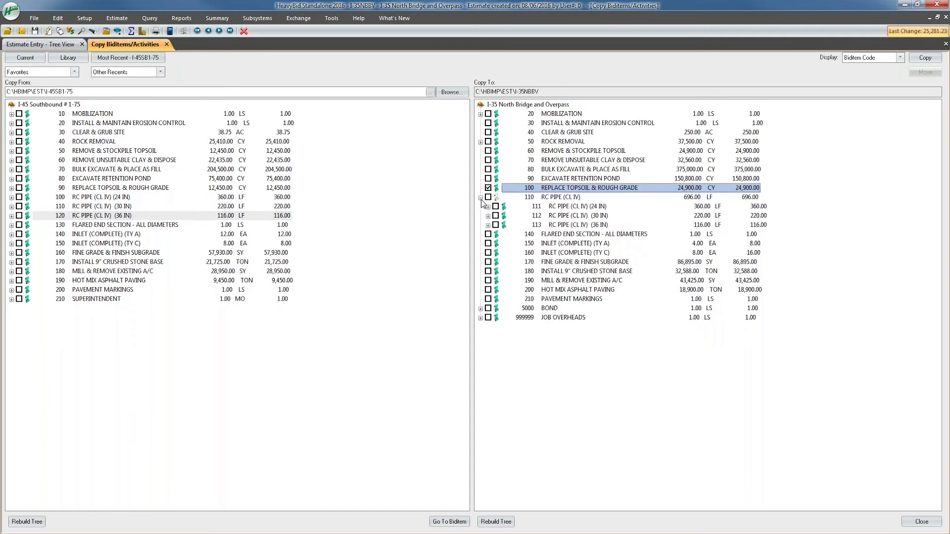
{"action": "left_click", "coordinate": [480, 198]}
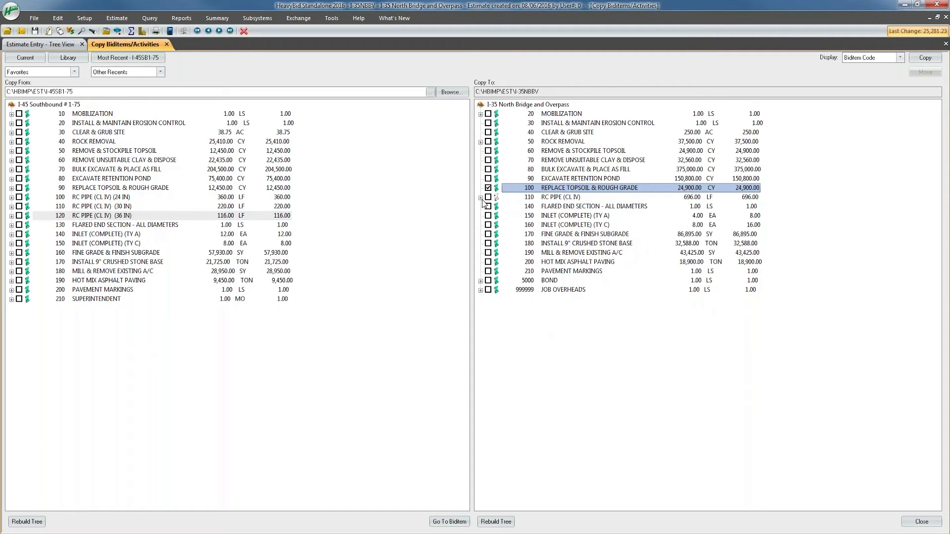
{"action": "left_click", "coordinate": [554, 216]}
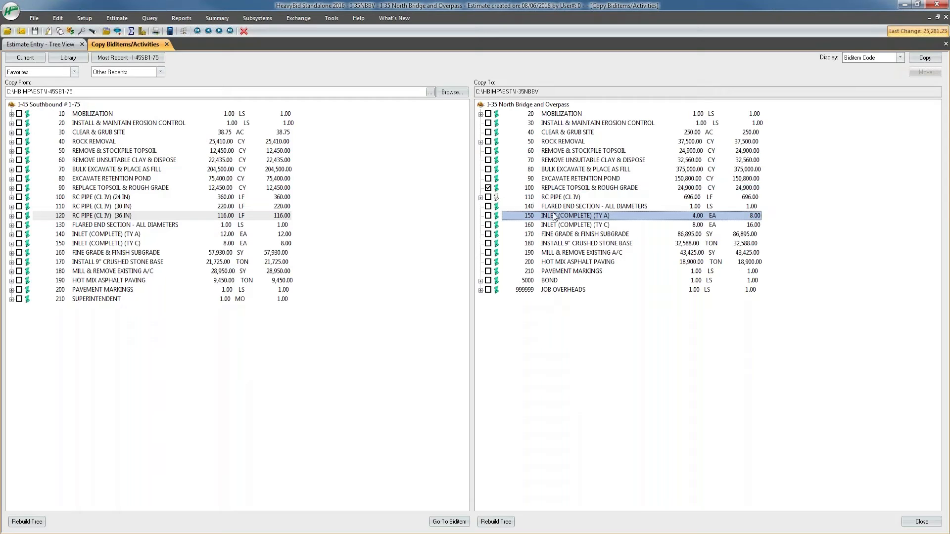
{"action": "left_click", "coordinate": [503, 198]}
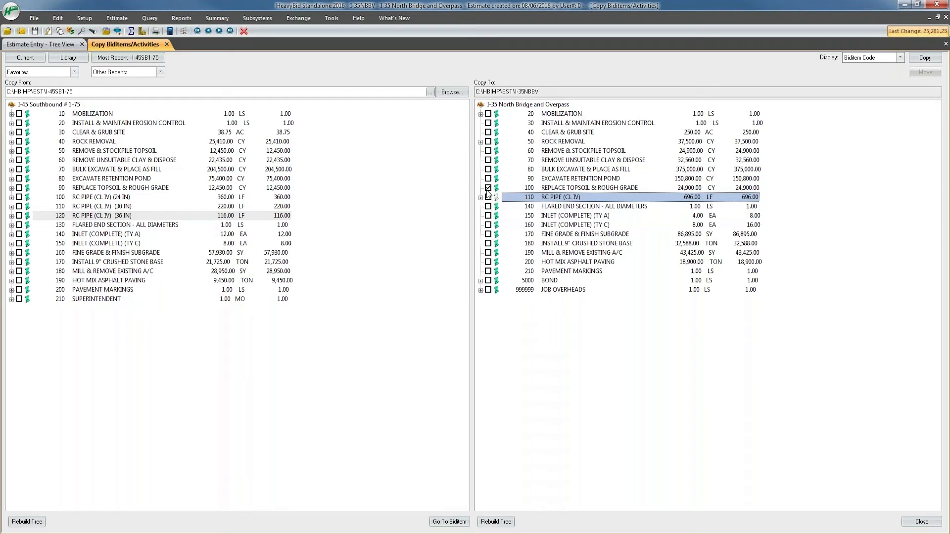
{"action": "left_click", "coordinate": [488, 188]}
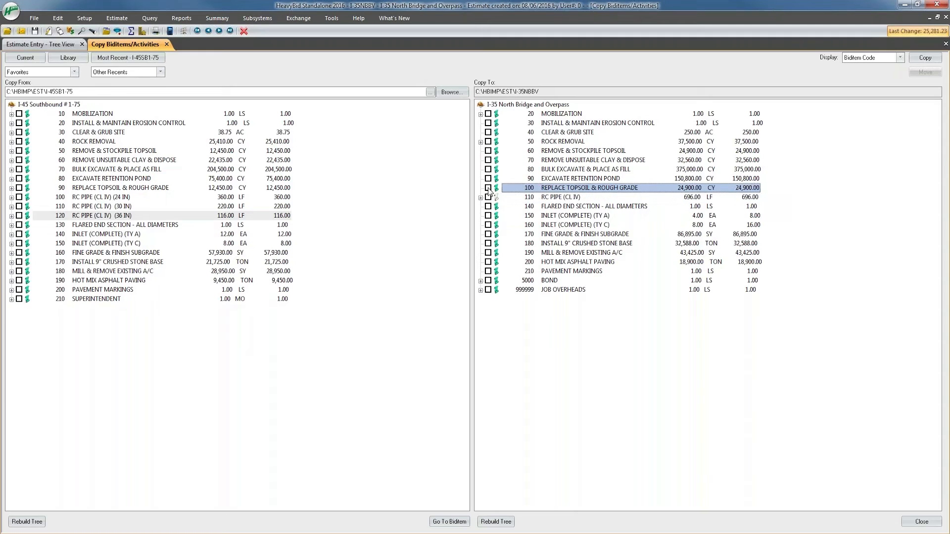
{"action": "left_click", "coordinate": [519, 149]}
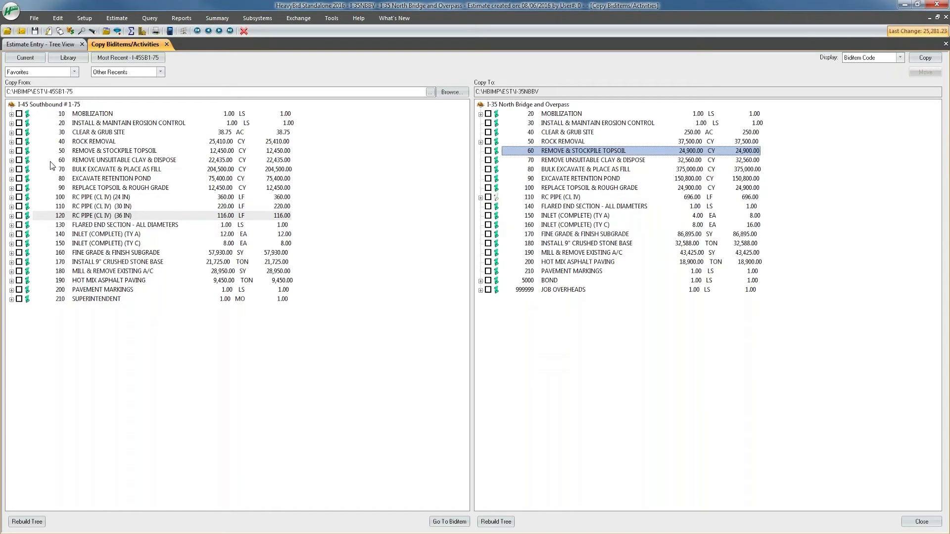
{"action": "left_click", "coordinate": [593, 180]}
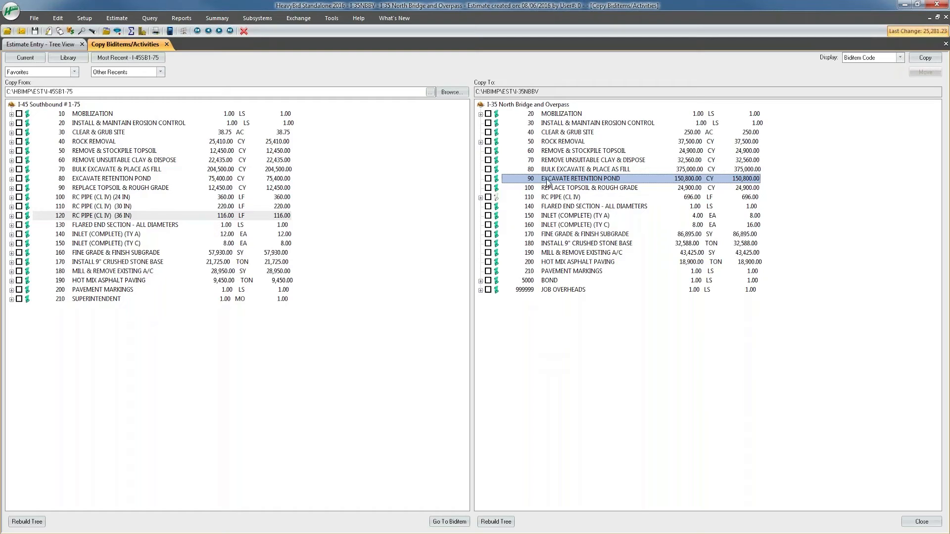
Copy only the activities of source biditem 80 Excavate Retention Pond to destination biditem 90, and collapse that destination biditem
{"action": "left_click", "coordinate": [95, 178]}
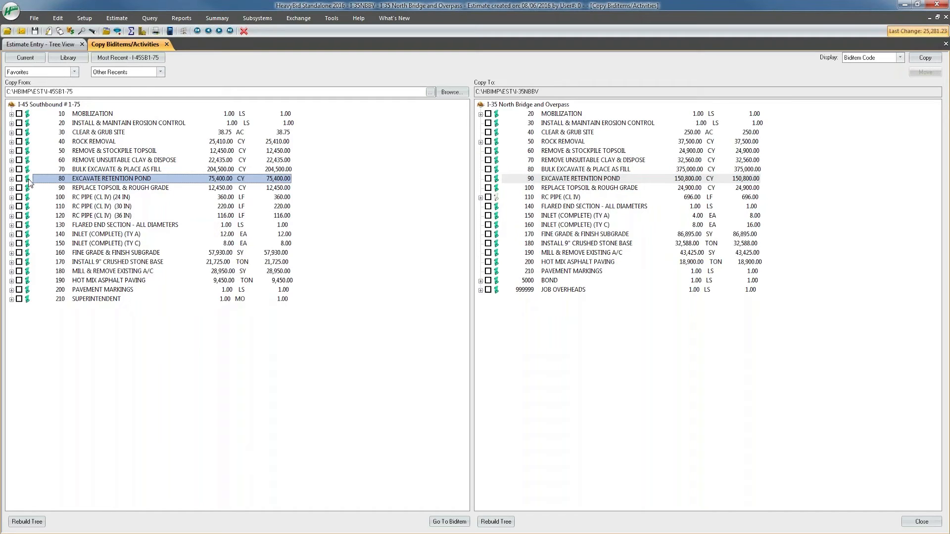
{"action": "left_click_drag", "start_coordinate": [29, 180], "coordinate": [549, 185]}
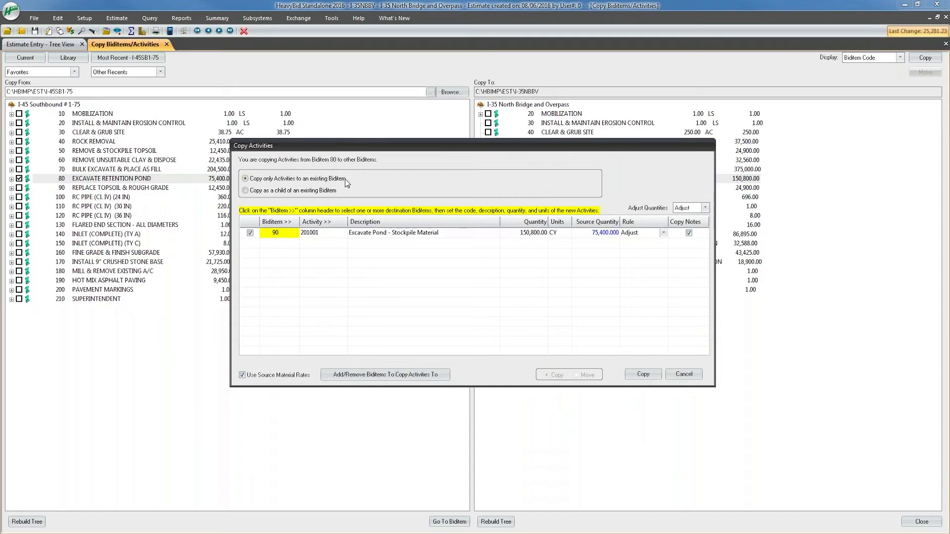
{"action": "left_click", "coordinate": [642, 374]}
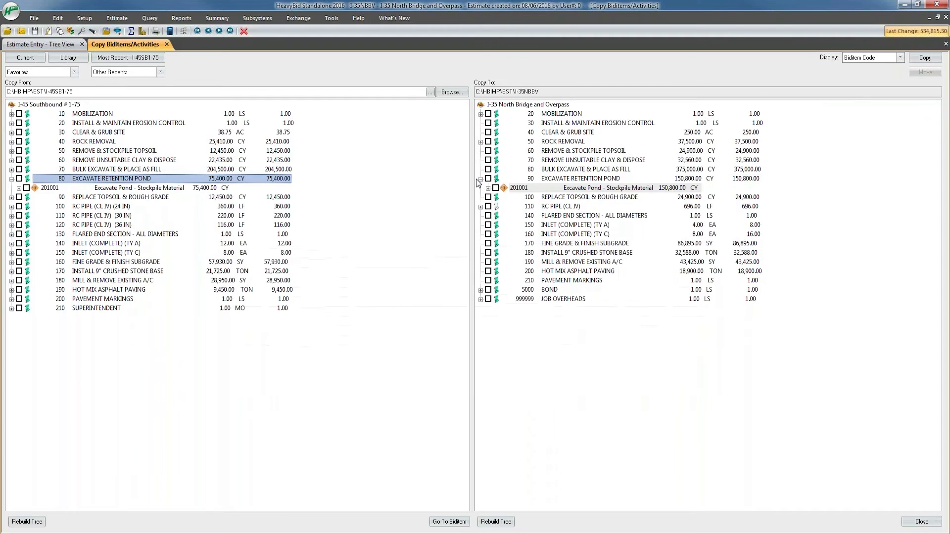
{"action": "left_click", "coordinate": [480, 179]}
Copy only the activities of source biditem 70 Bulk Excavate & Place as Fill to destination biditem 80, and collapse the expanded biditems
{"action": "left_click", "coordinate": [486, 171]}
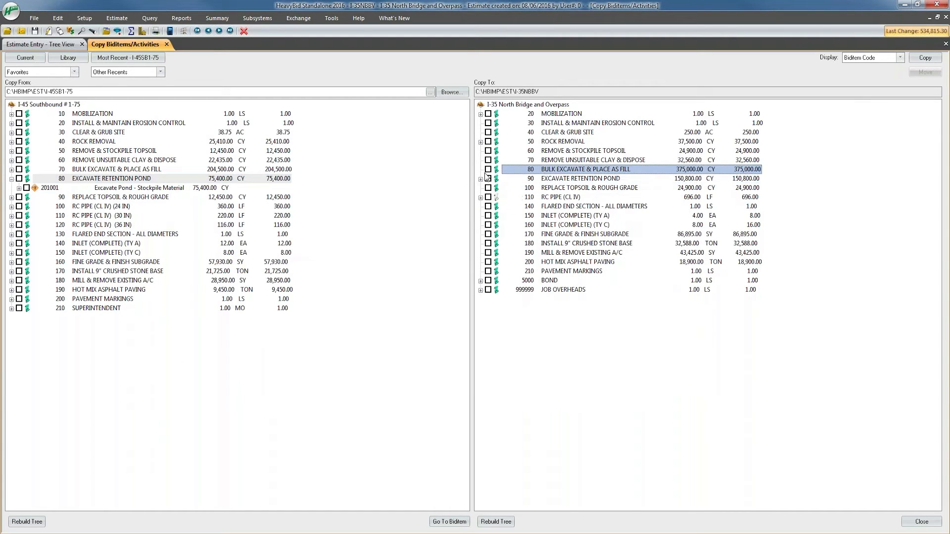
{"action": "left_click", "coordinate": [85, 169]}
{"action": "left_click", "coordinate": [19, 169]}
{"action": "left_click_drag", "start_coordinate": [28, 172], "coordinate": [548, 174]}
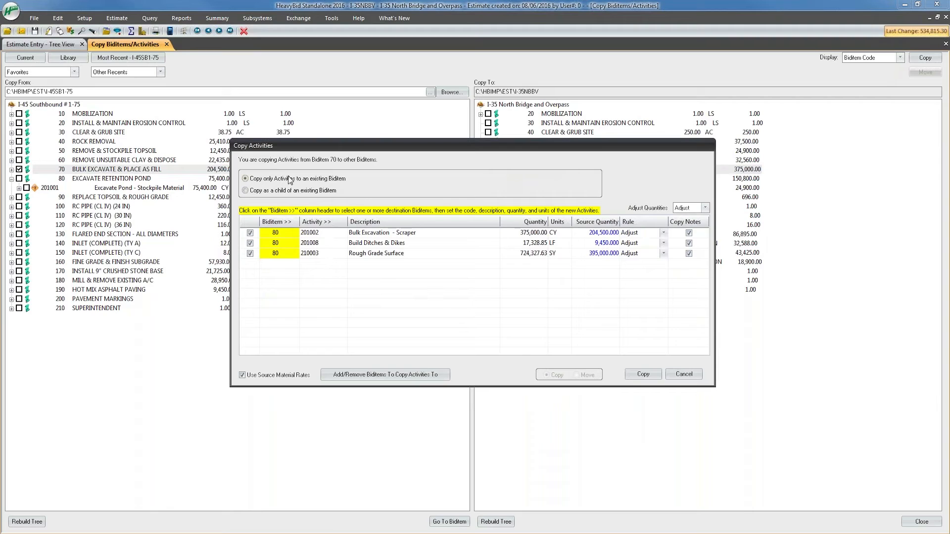
{"action": "left_click", "coordinate": [643, 374]}
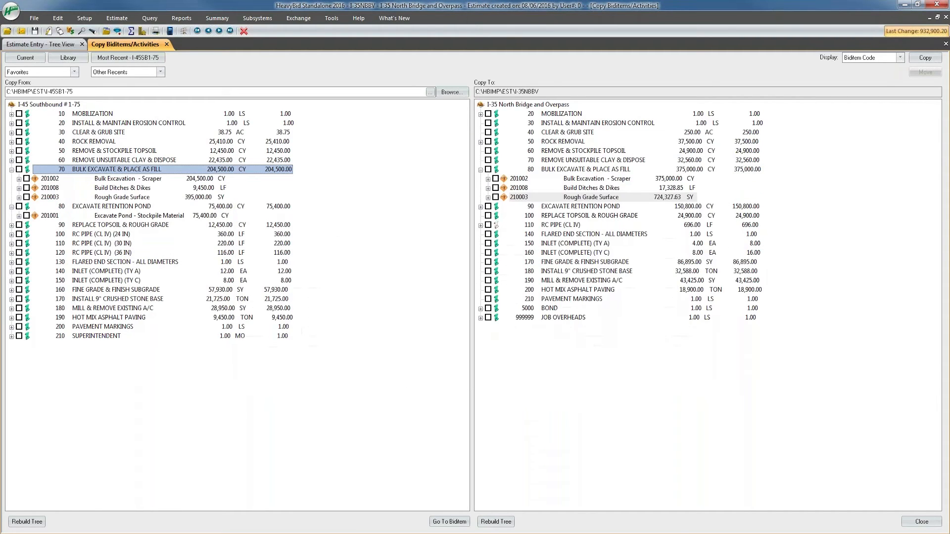
{"action": "left_click", "coordinate": [481, 170]}
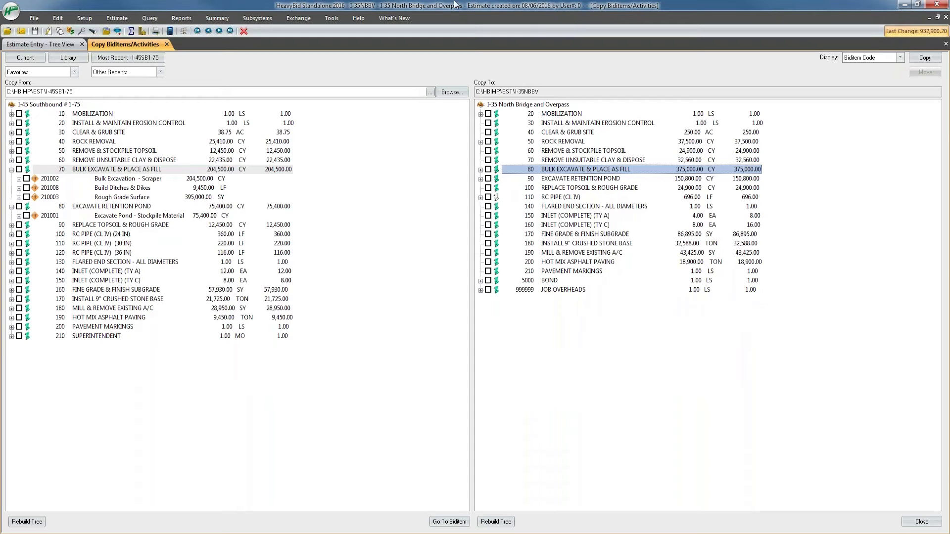
{"action": "left_click", "coordinate": [11, 169]}
{"action": "left_click", "coordinate": [11, 179]}
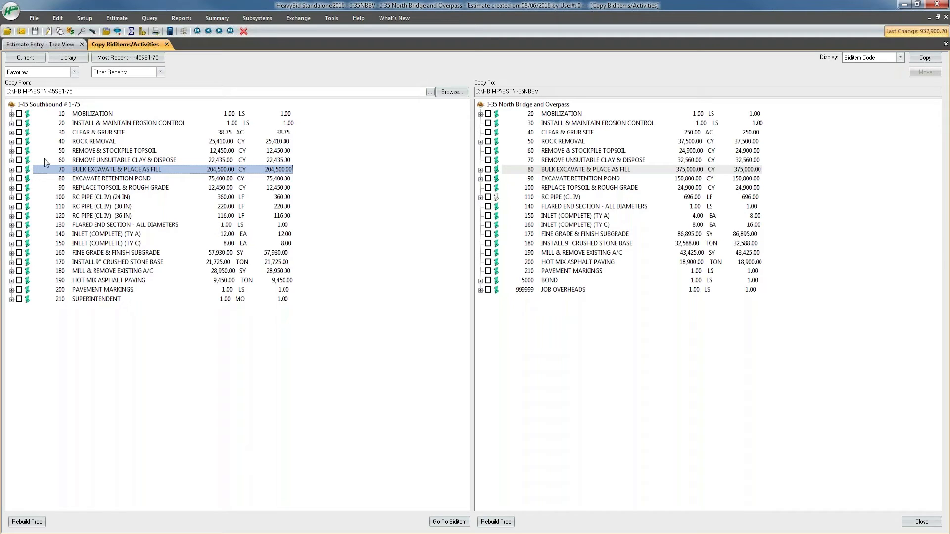
Try to copy the activities of source biditem 90 Replace Topsoil & Rough Grade to destination biditem 60 Remove & Stockpile Topsoil
{"action": "left_click_drag", "start_coordinate": [28, 190], "coordinate": [529, 151]}
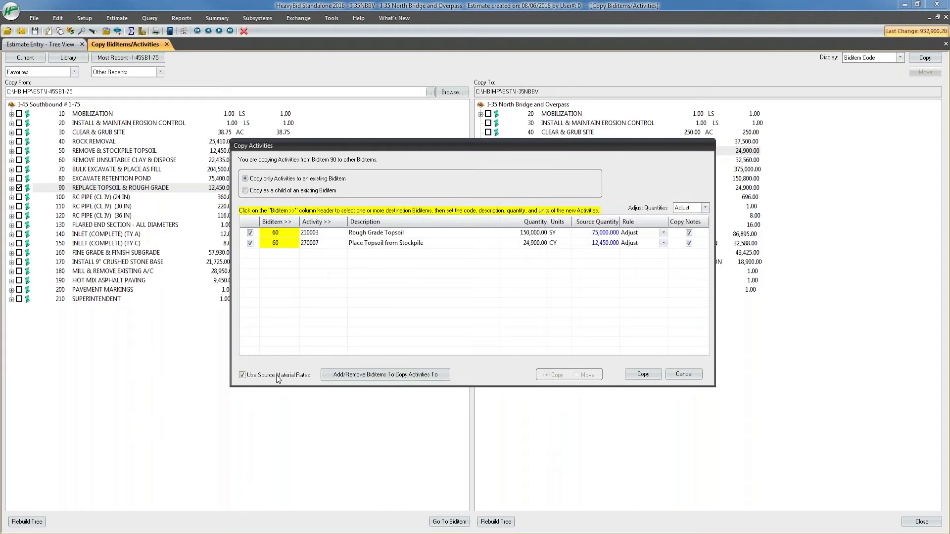
{"action": "left_click", "coordinate": [678, 375]}
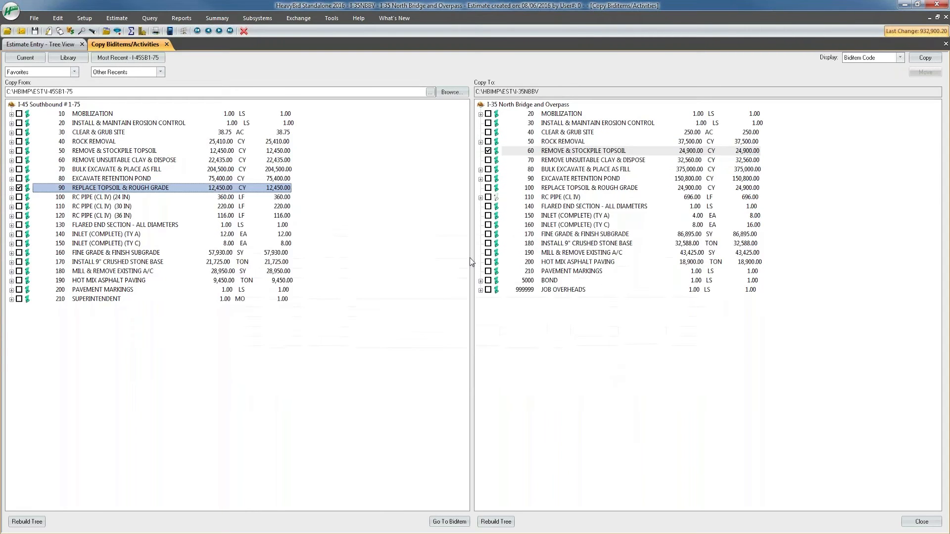
Close the biditem and activity copy screen and collapse all expanded biditems in the estimate tree
{"action": "left_click", "coordinate": [167, 44]}
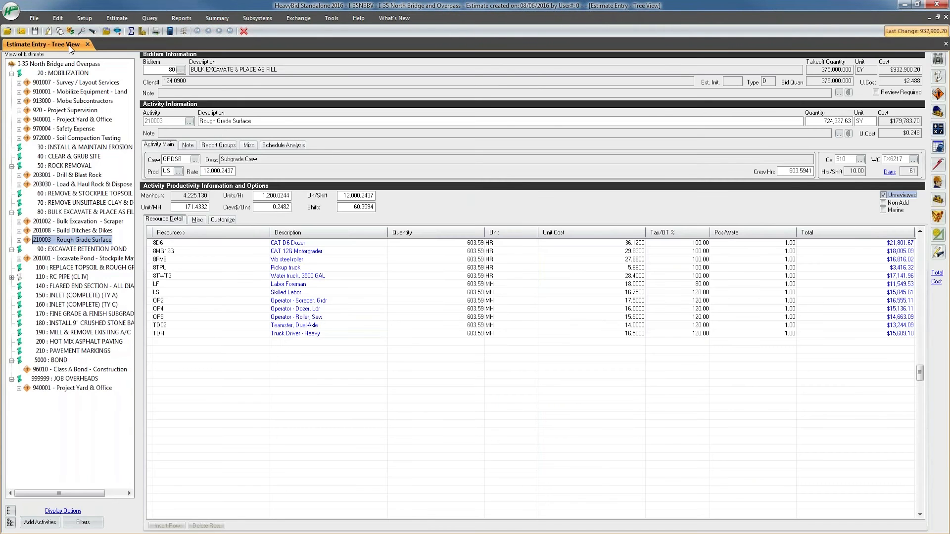
{"action": "left_click", "coordinate": [11, 73]}
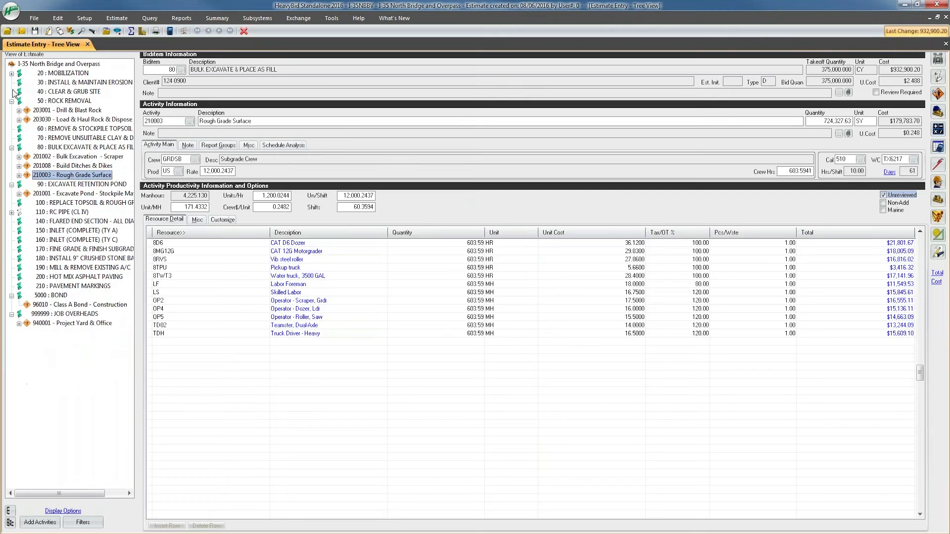
{"action": "left_click", "coordinate": [12, 102]}
{"action": "left_click", "coordinate": [12, 128]}
{"action": "left_click", "coordinate": [11, 138]}
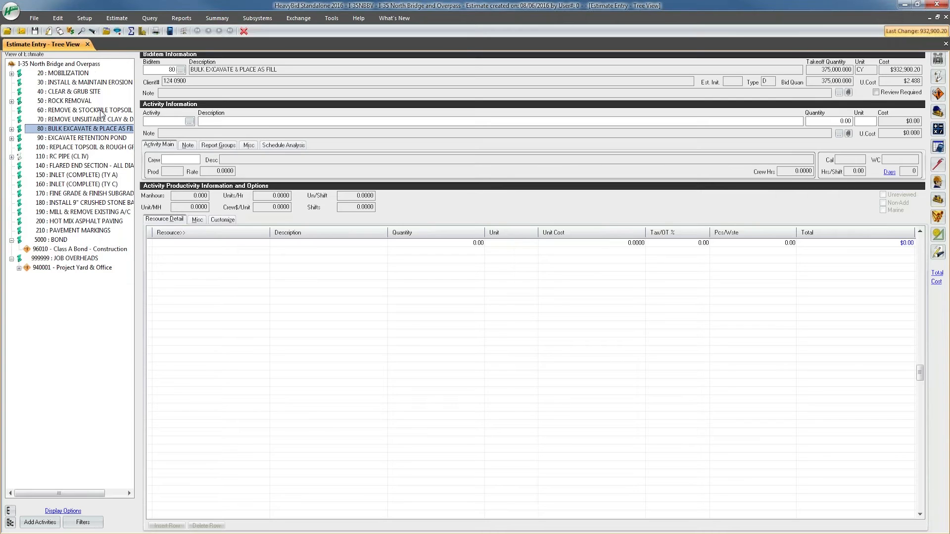
{"action": "left_click", "coordinate": [12, 258]}
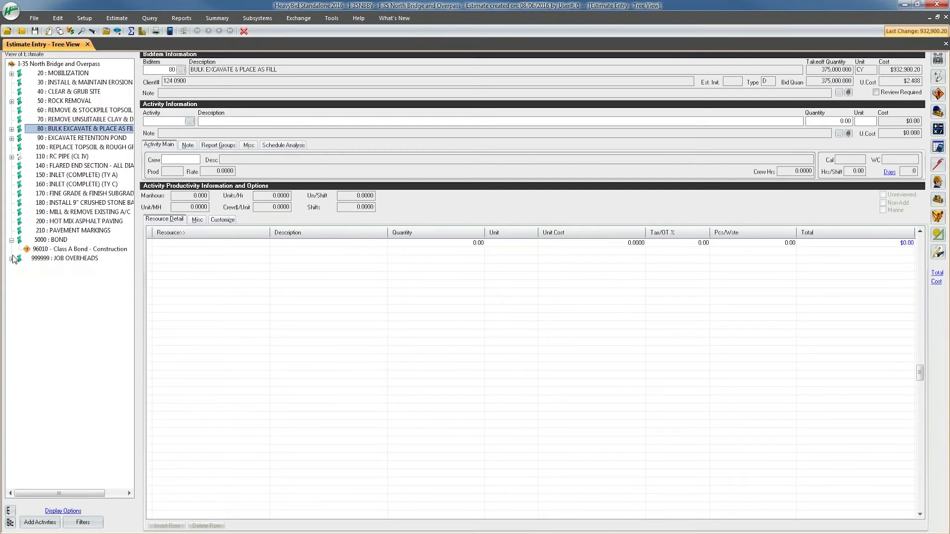
{"action": "left_click", "coordinate": [11, 240]}
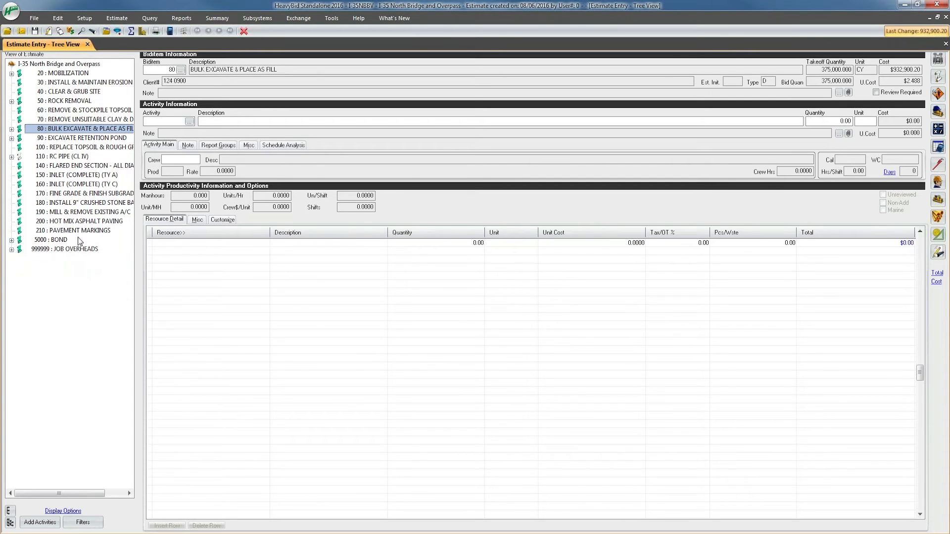
{"action": "left_click", "coordinate": [88, 21]}
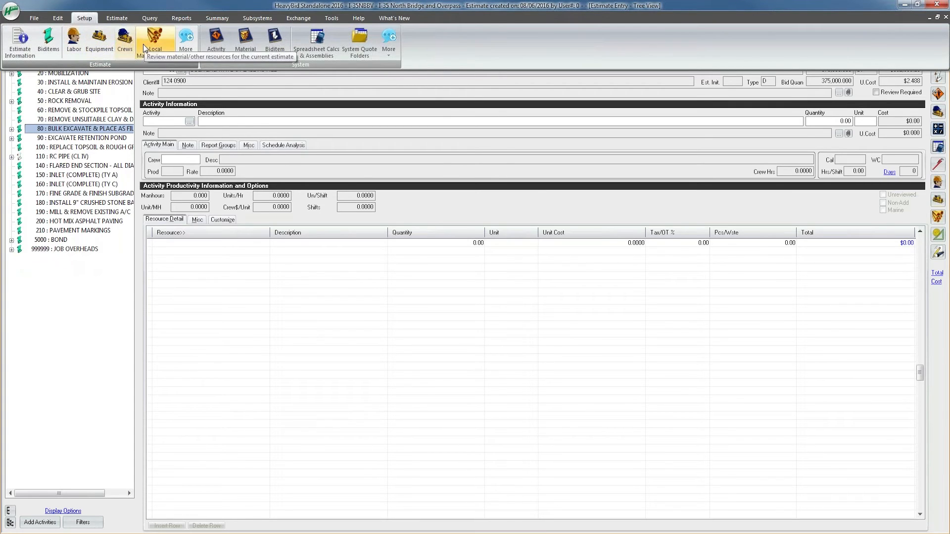
{"action": "left_click", "coordinate": [81, 165]}
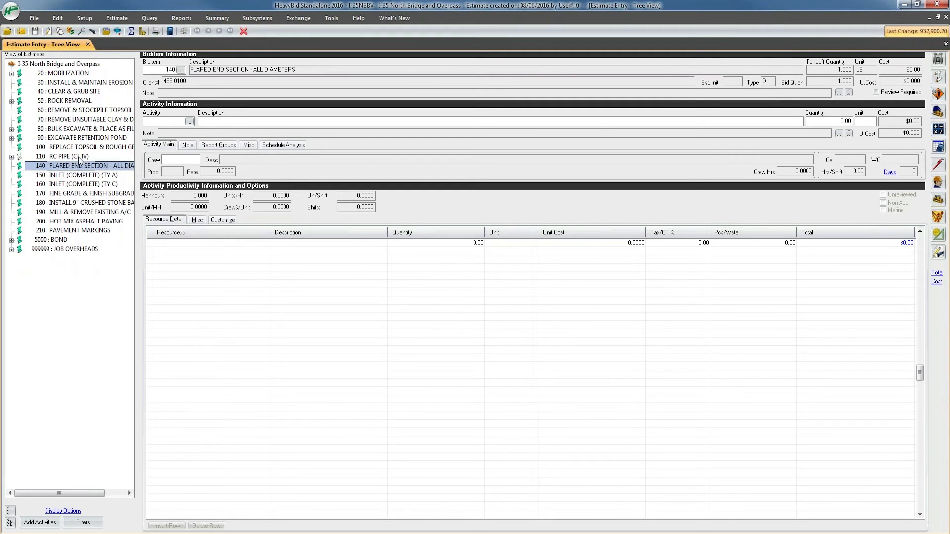
{"action": "left_click", "coordinate": [60, 18]}
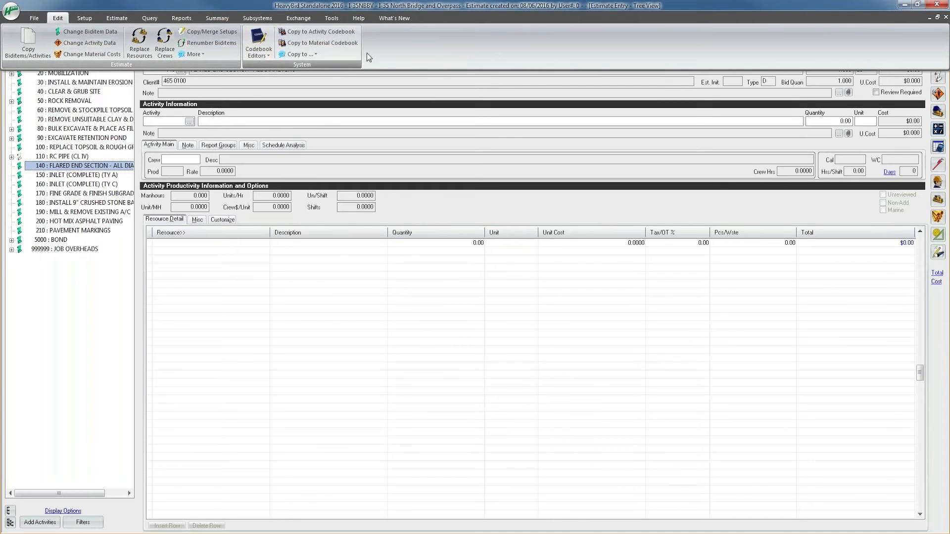
Back up the I-35NBBV estimate to C:\HBIMP\HBSAVE, overwriting the existing backup
{"action": "left_click", "coordinate": [34, 19]}
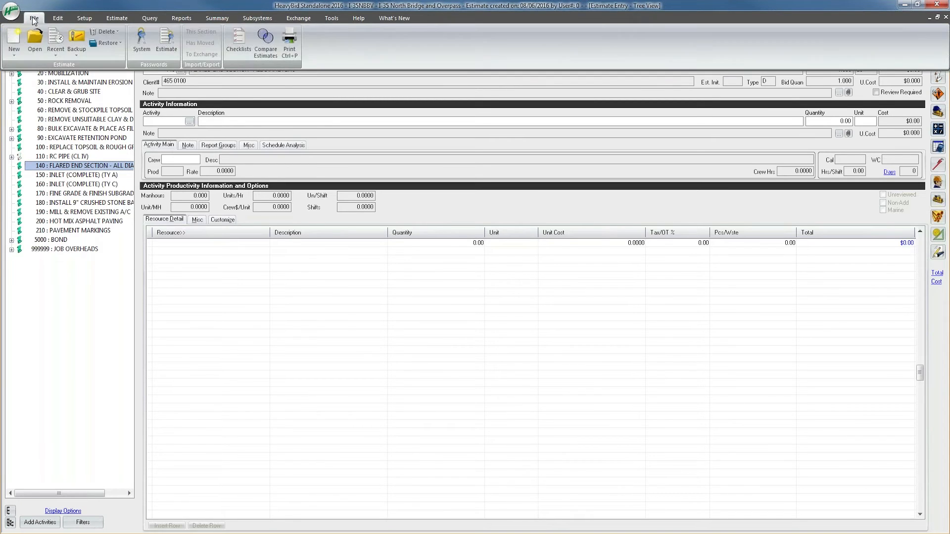
{"action": "left_click", "coordinate": [78, 52]}
{"action": "left_click", "coordinate": [105, 68]}
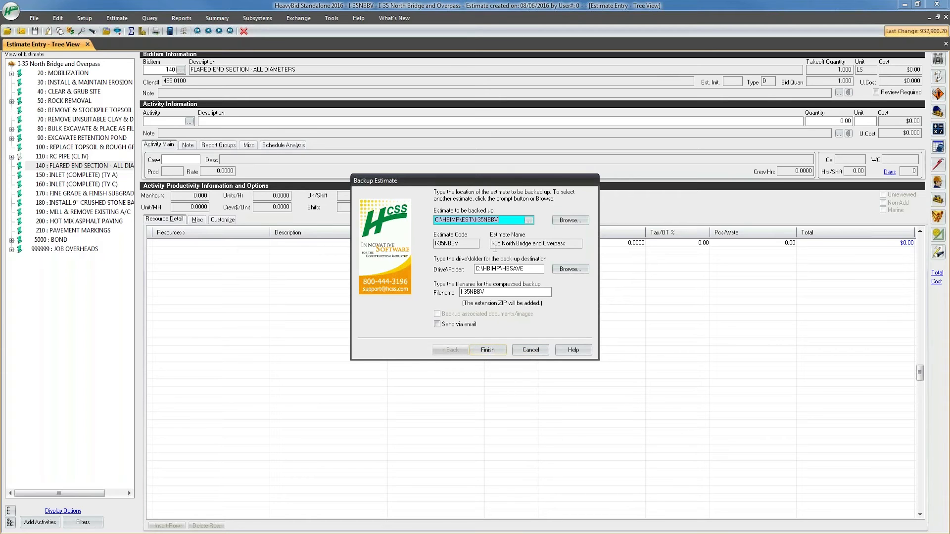
{"action": "left_click", "coordinate": [488, 351]}
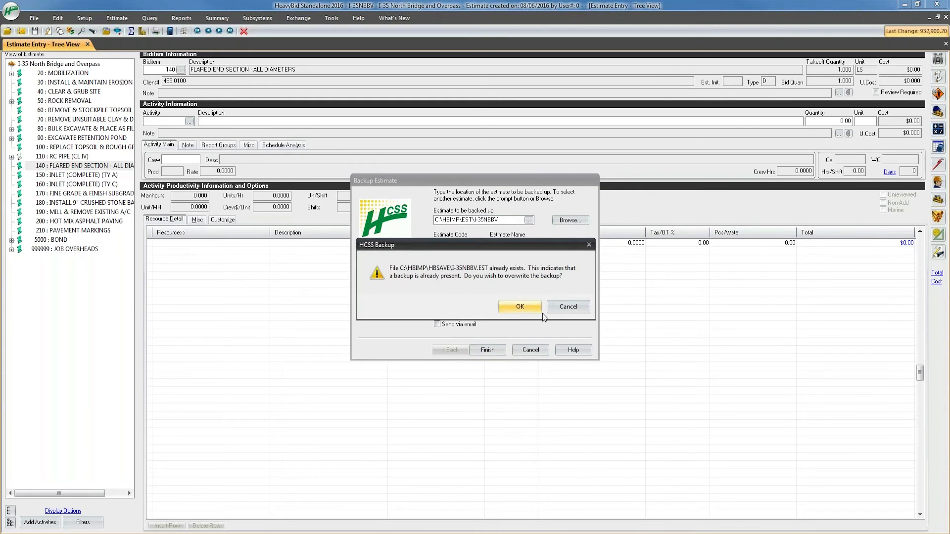
{"action": "left_click", "coordinate": [520, 307]}
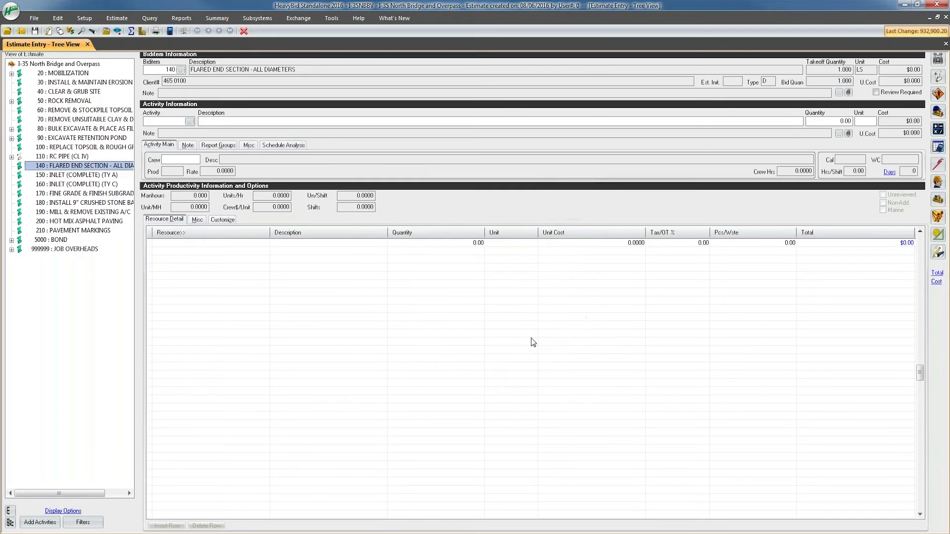
Open Copy/Merge Setups and reposition its dialog
{"action": "left_click", "coordinate": [58, 18]}
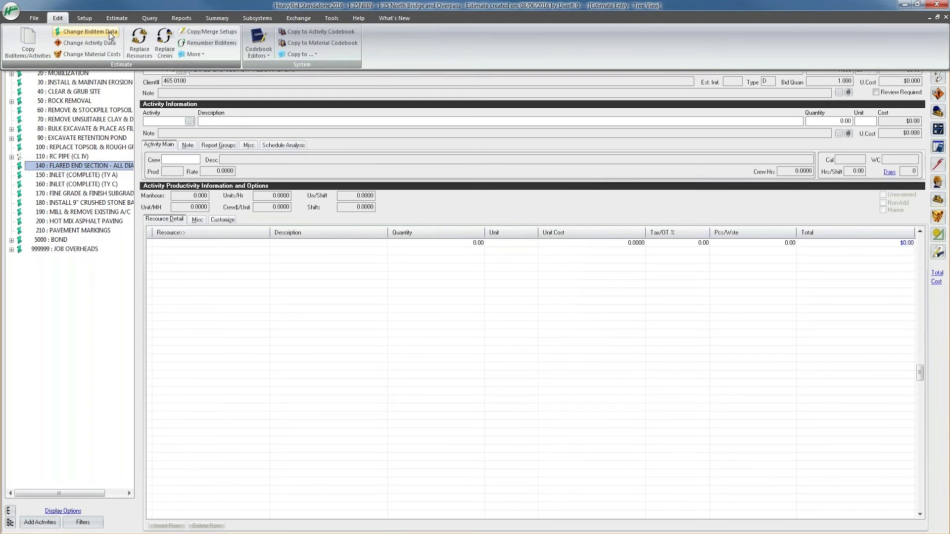
{"action": "left_click", "coordinate": [209, 33]}
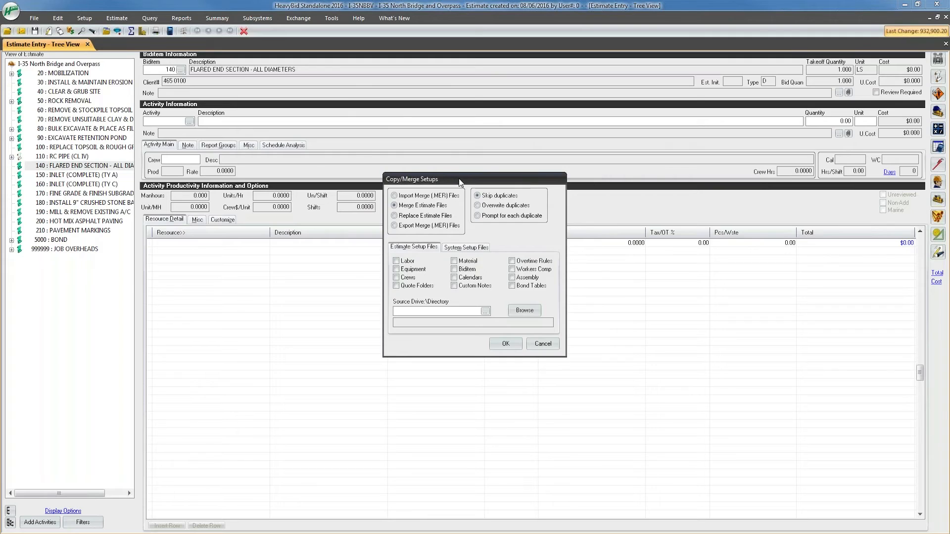
{"action": "left_click_drag", "start_coordinate": [459, 178], "coordinate": [421, 153]}
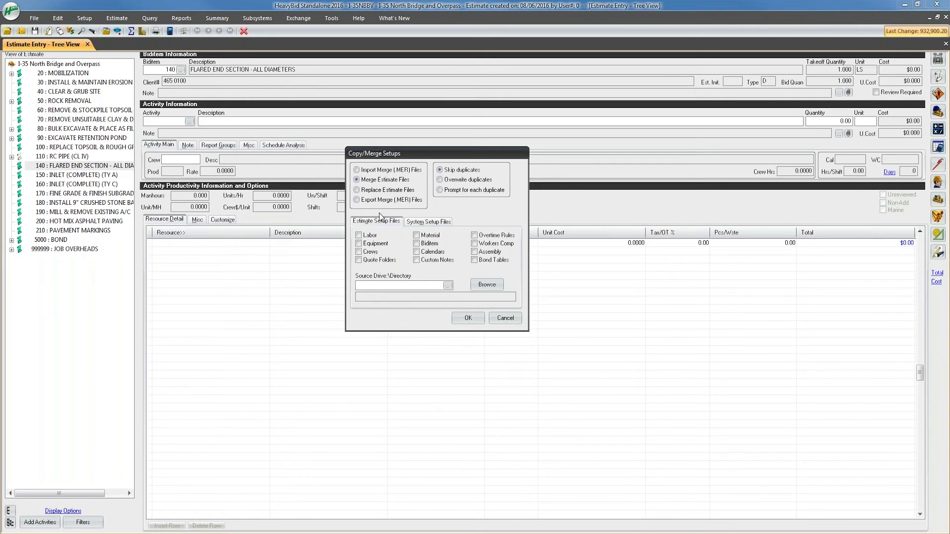
Try out the import, export and replace modes for setup files, and return to Merge Estimate Files
{"action": "left_click", "coordinate": [372, 171]}
{"action": "left_click", "coordinate": [382, 202]}
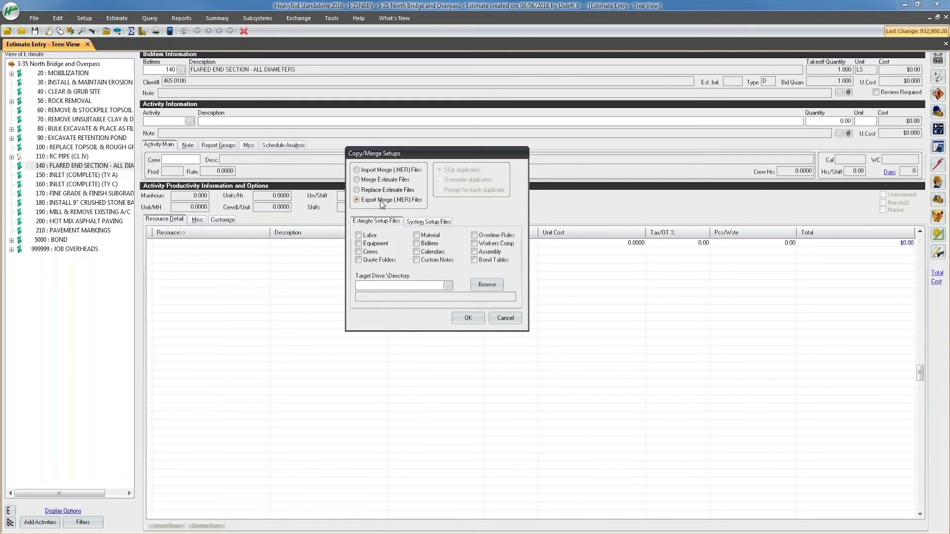
{"action": "left_click", "coordinate": [382, 171]}
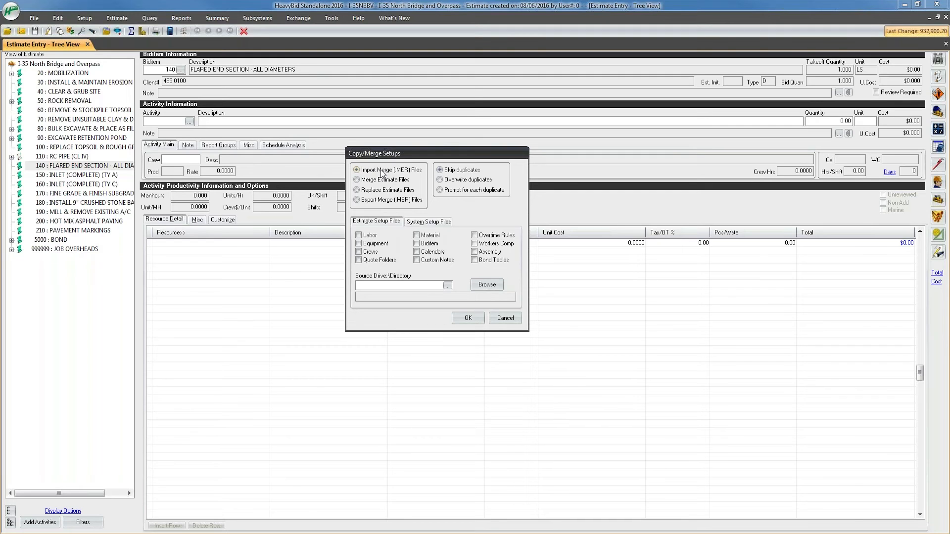
{"action": "left_click", "coordinate": [386, 200]}
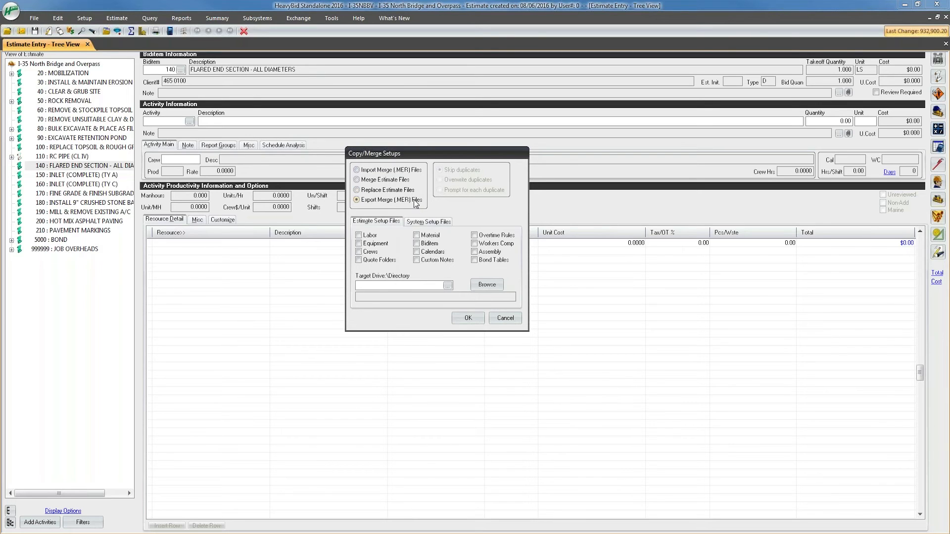
{"action": "left_click", "coordinate": [380, 171]}
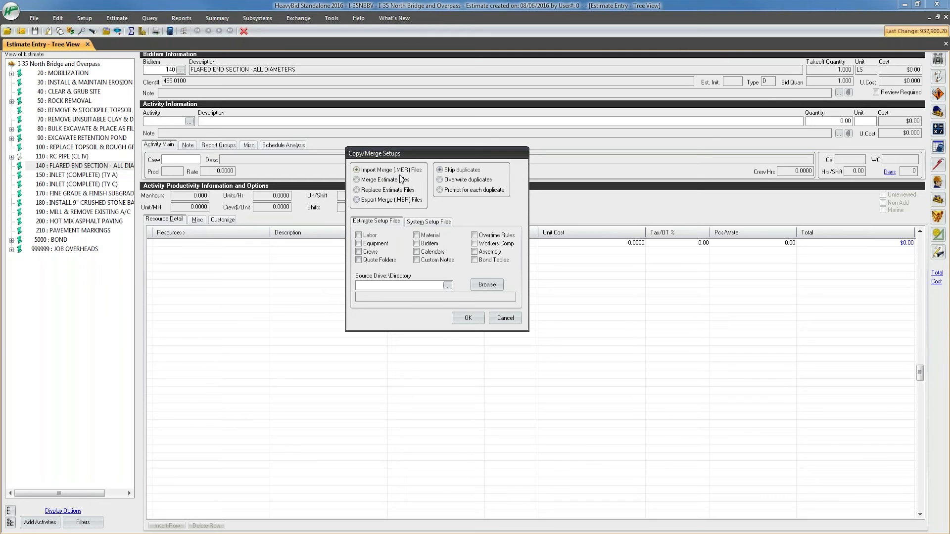
{"action": "left_click", "coordinate": [385, 180]}
{"action": "left_click", "coordinate": [388, 190]}
{"action": "left_click", "coordinate": [388, 183]}
Include the Labor setup file, and try out the overwrite and prompt duplicate options before returning to Skip duplicates
{"action": "left_click", "coordinate": [359, 235]}
{"action": "left_click", "coordinate": [464, 181]}
{"action": "left_click", "coordinate": [465, 192]}
{"action": "left_click", "coordinate": [465, 173]}
{"action": "left_click", "coordinate": [459, 181]}
{"action": "left_click", "coordinate": [455, 171]}
{"action": "left_click", "coordinate": [472, 190]}
{"action": "left_click", "coordinate": [460, 170]}
Merge the Labor setup from HBX01 COMPLETED ESTIMATE into the current estimate using Merge Estimate Files
{"action": "left_click", "coordinate": [384, 192]}
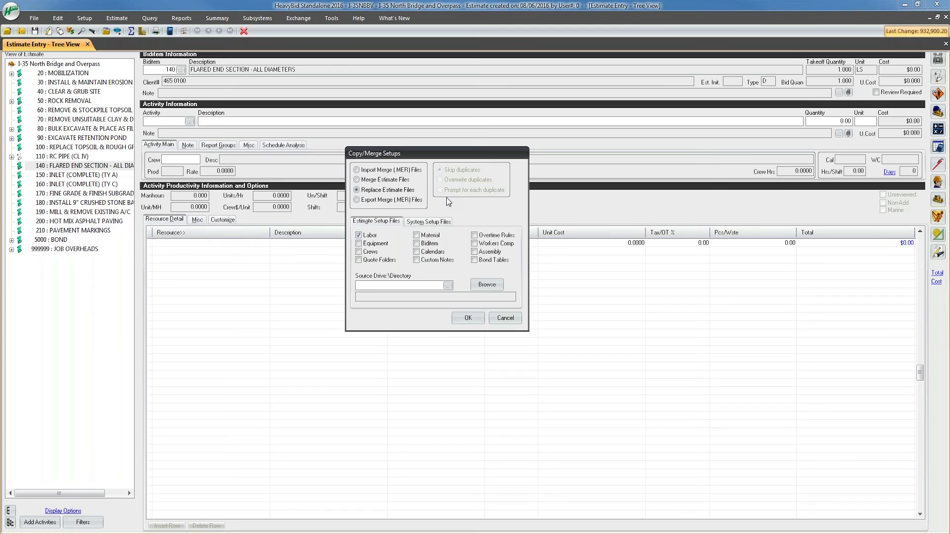
{"action": "left_click", "coordinate": [386, 181]}
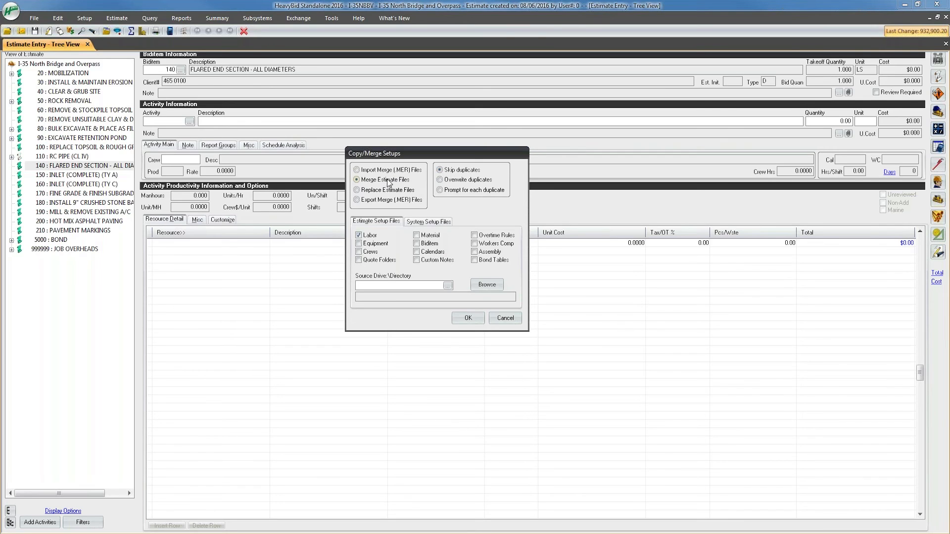
{"action": "left_click", "coordinate": [447, 287]}
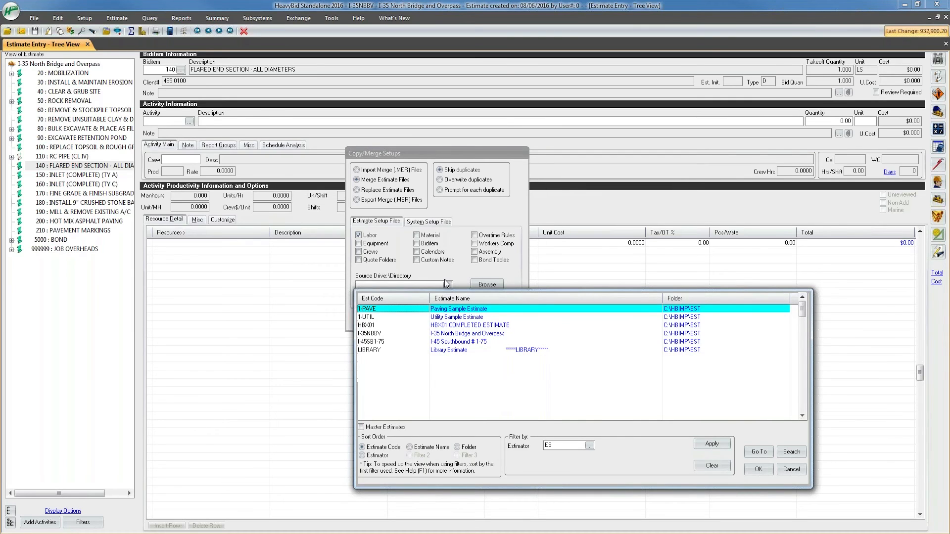
{"action": "double_click", "coordinate": [383, 326]}
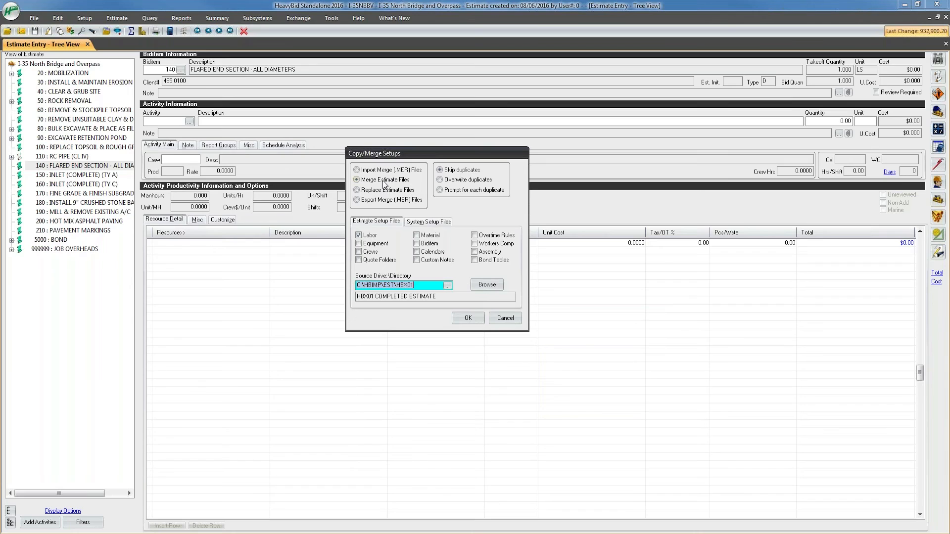
{"action": "left_click", "coordinate": [468, 316]}
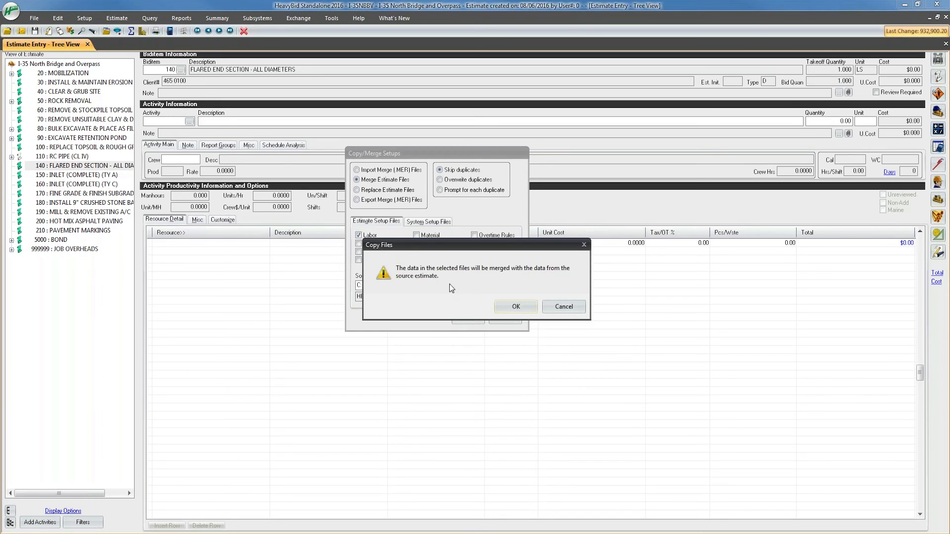
{"action": "left_click", "coordinate": [514, 306]}
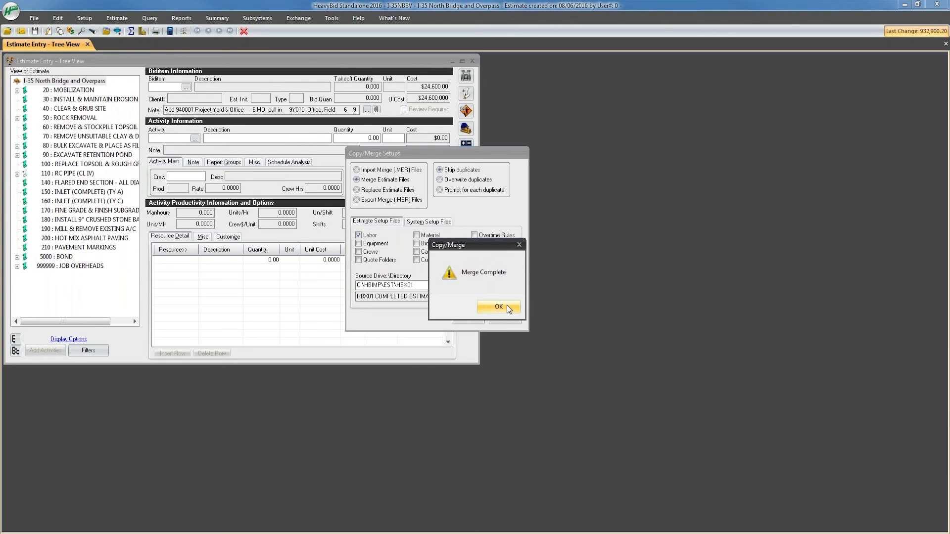
Close out the Labor setup merge and update all labor in the estimate with the current labor setup
{"action": "left_click", "coordinate": [504, 306]}
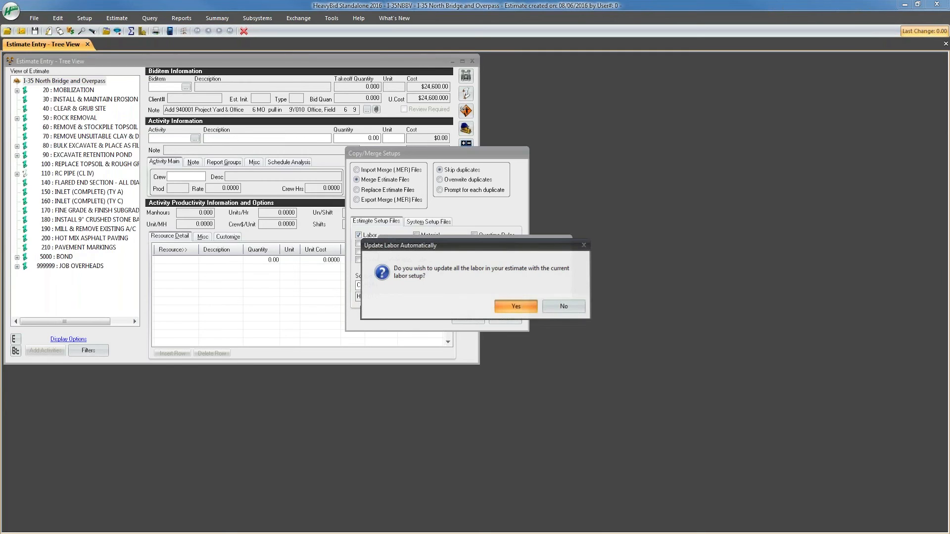
{"action": "left_click", "coordinate": [516, 307]}
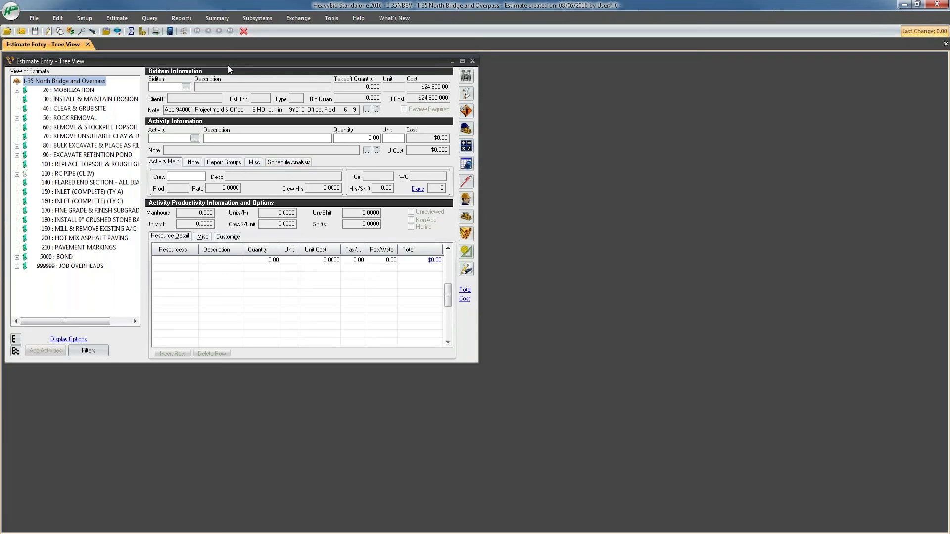
{"action": "left_click_drag", "start_coordinate": [241, 62], "coordinate": [244, 64]}
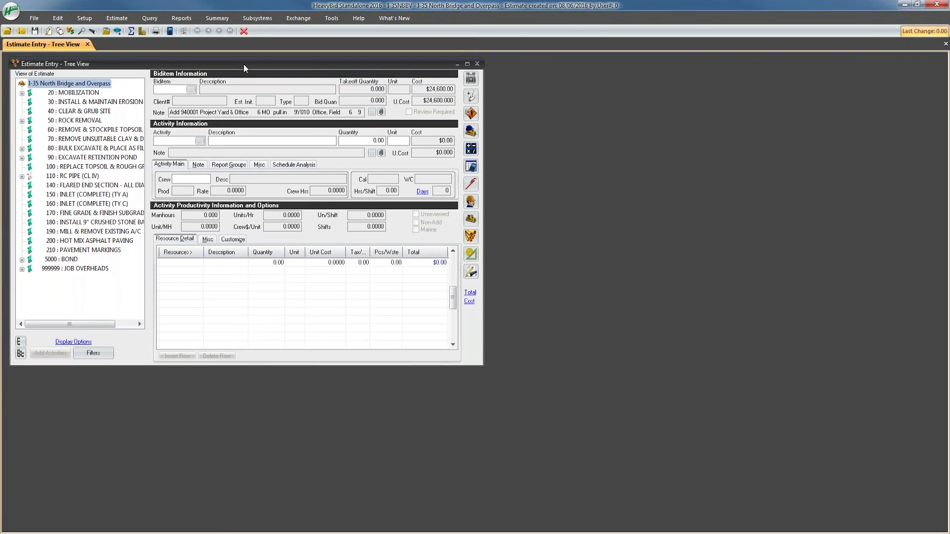
{"action": "left_click", "coordinate": [57, 17]}
{"action": "left_click", "coordinate": [197, 31]}
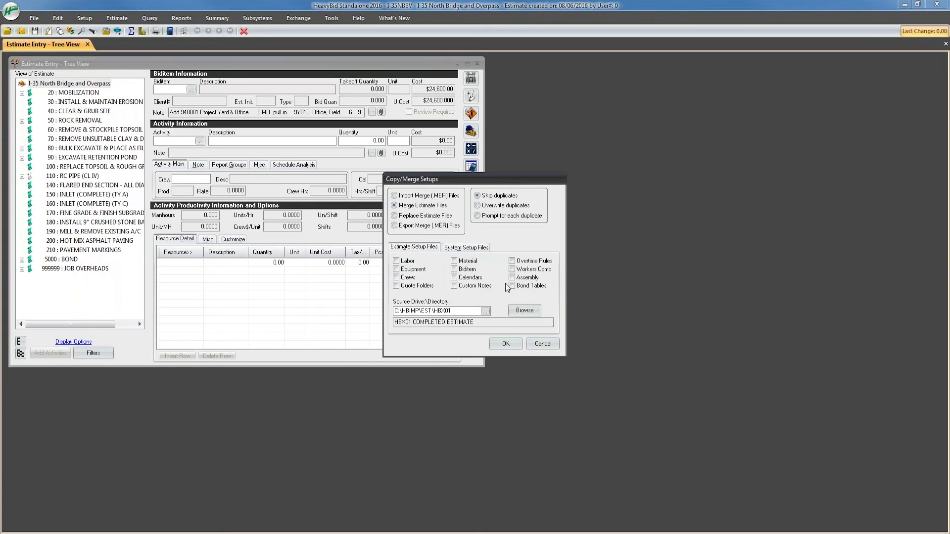
{"action": "left_click_drag", "start_coordinate": [465, 180], "coordinate": [460, 172]}
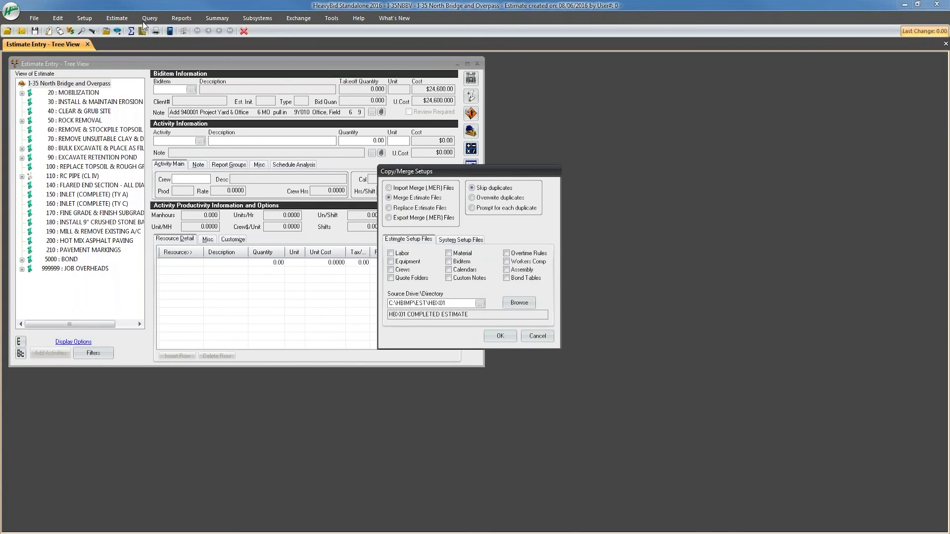
{"action": "left_click", "coordinate": [537, 336]}
{"action": "left_click", "coordinate": [58, 18]}
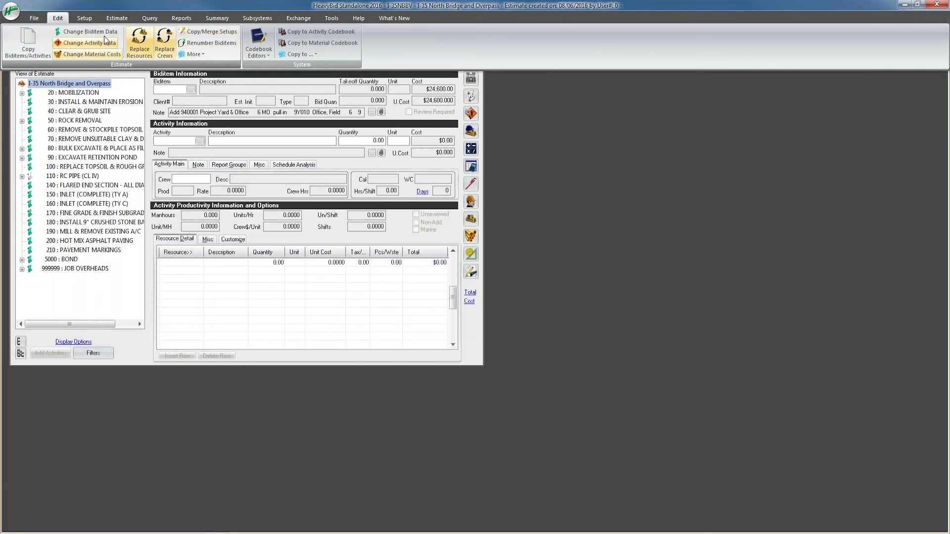
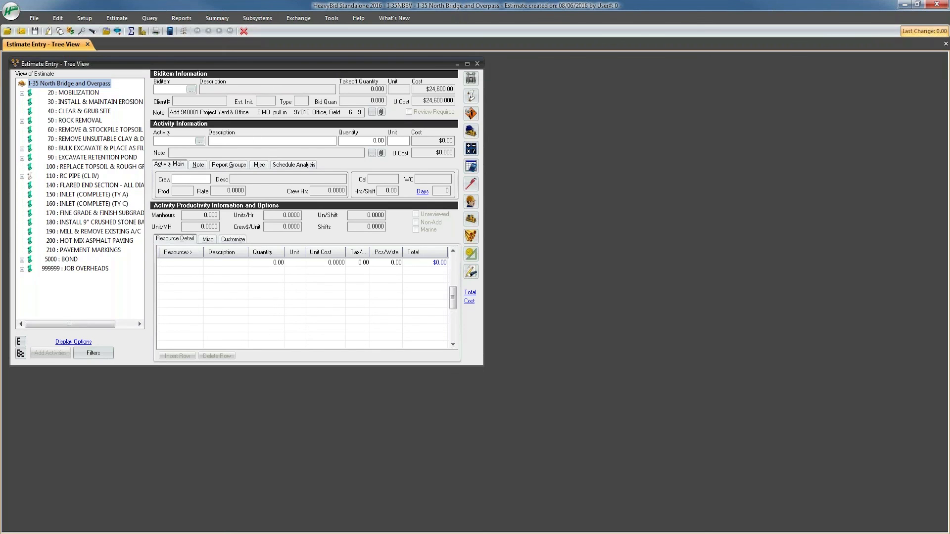
Maximize the Estimate Entry tree view window
{"action": "double_click", "coordinate": [295, 62]}
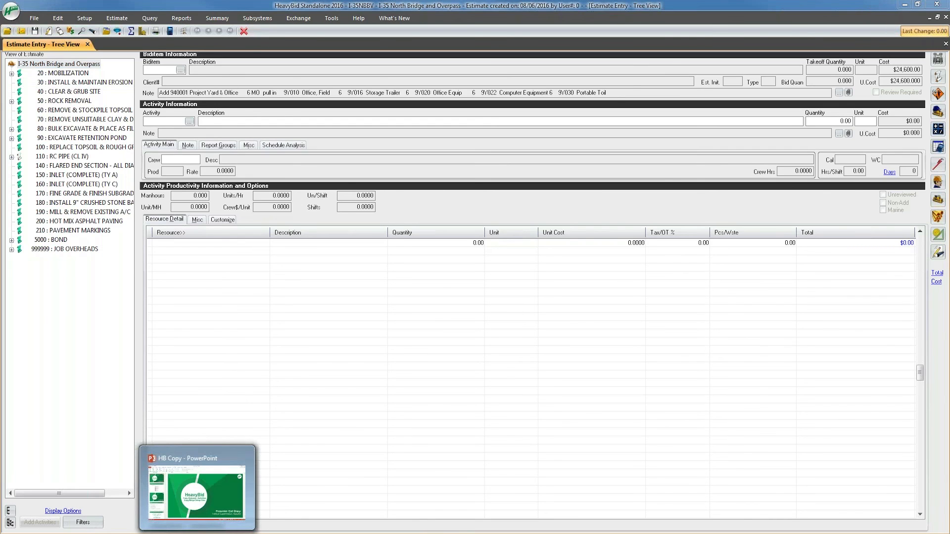
Switch to the HB Copy presentation in PowerPoint and start the slide show from the closing thank-you slide
{"action": "left_click", "coordinate": [151, 530]}
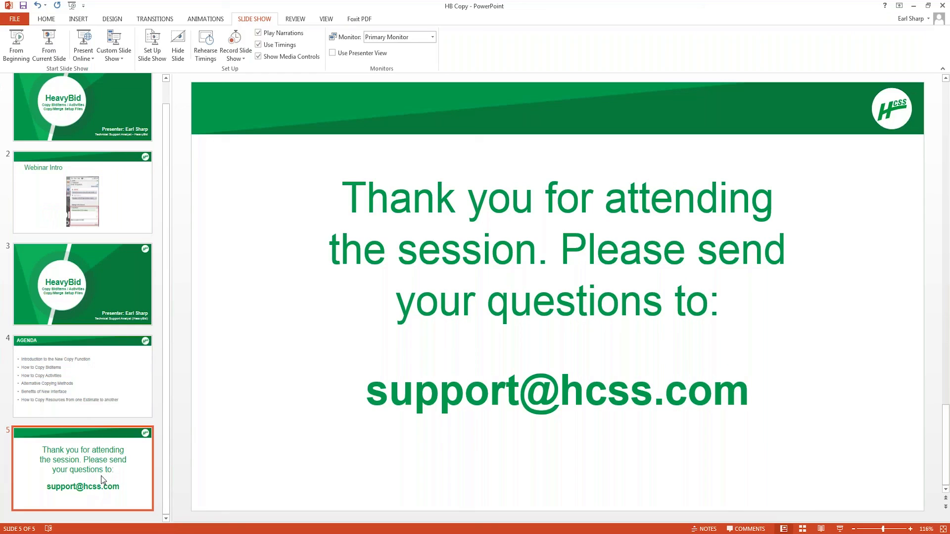
{"action": "key", "text": "shift+F5"}
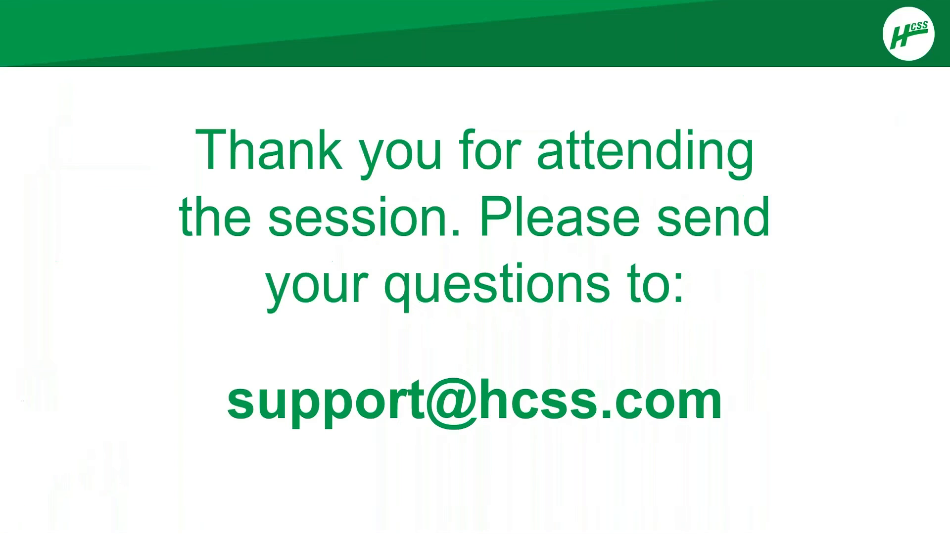